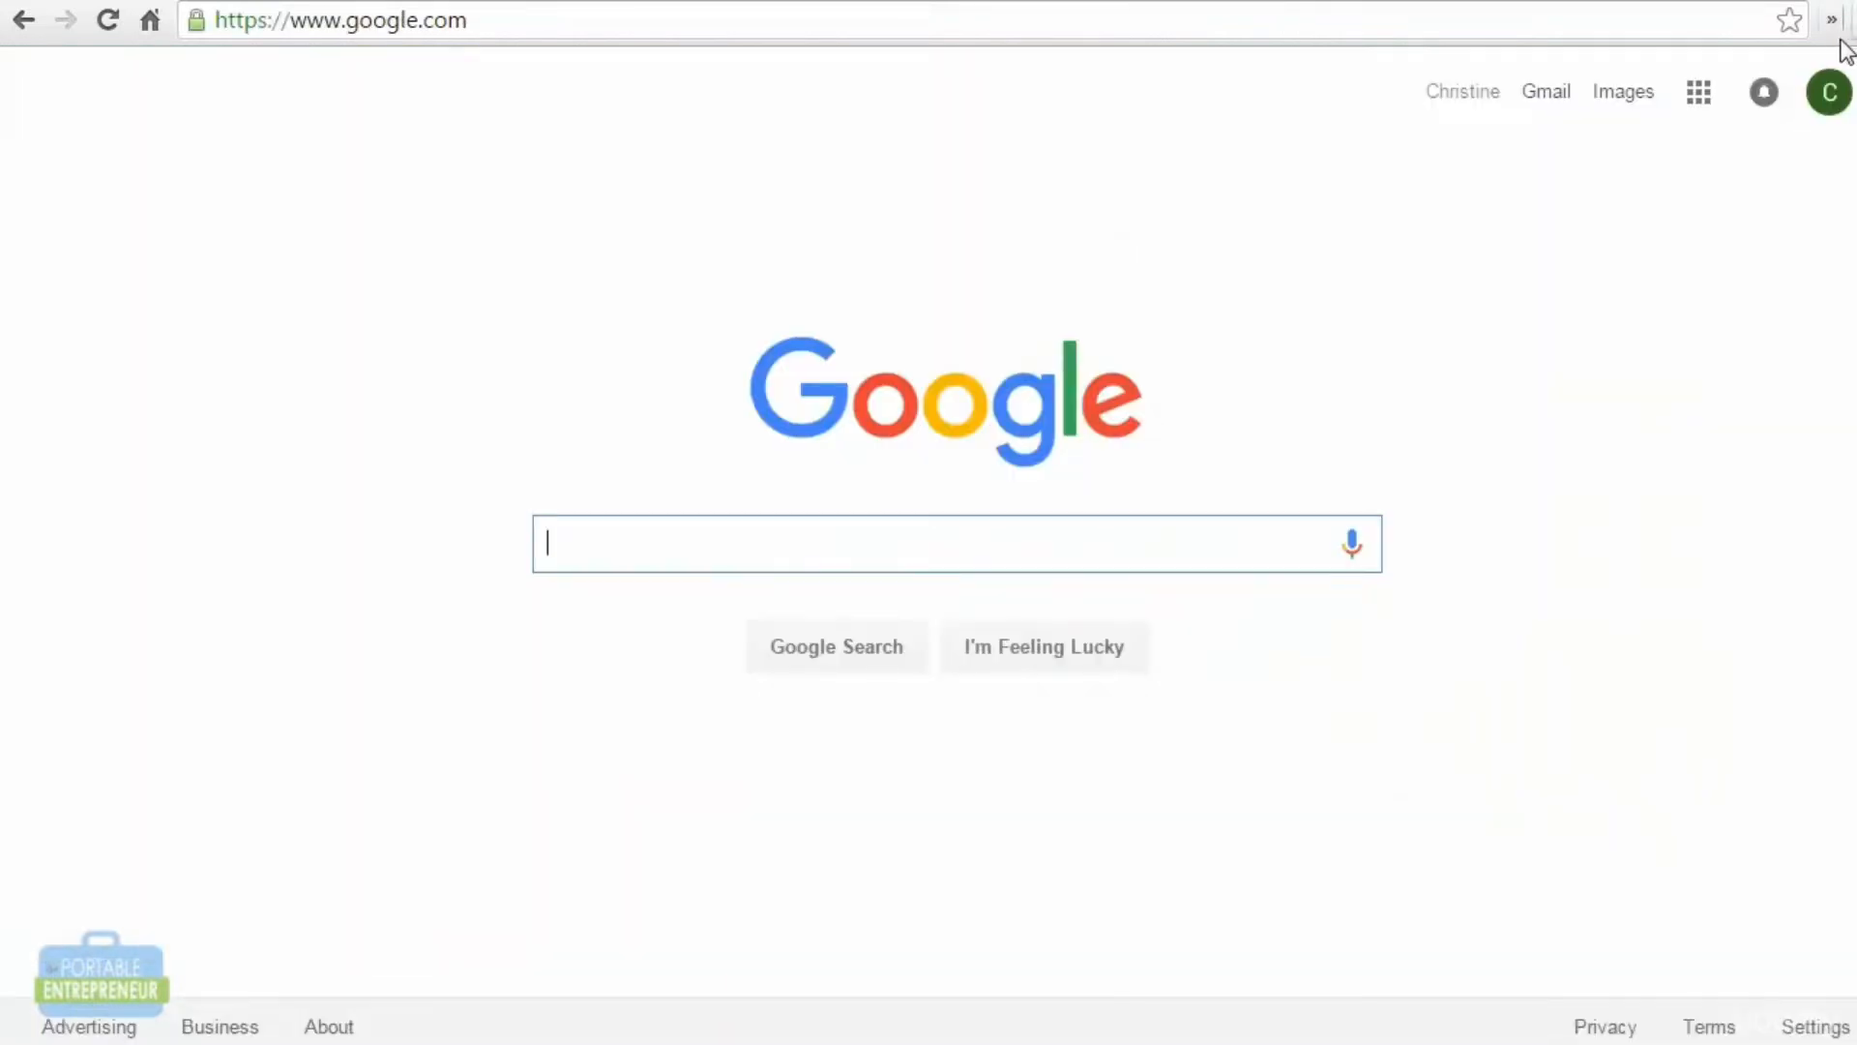
Step: Check the installed browser extensions and run a Google search for "landscaping centreville va"
click(1833, 20)
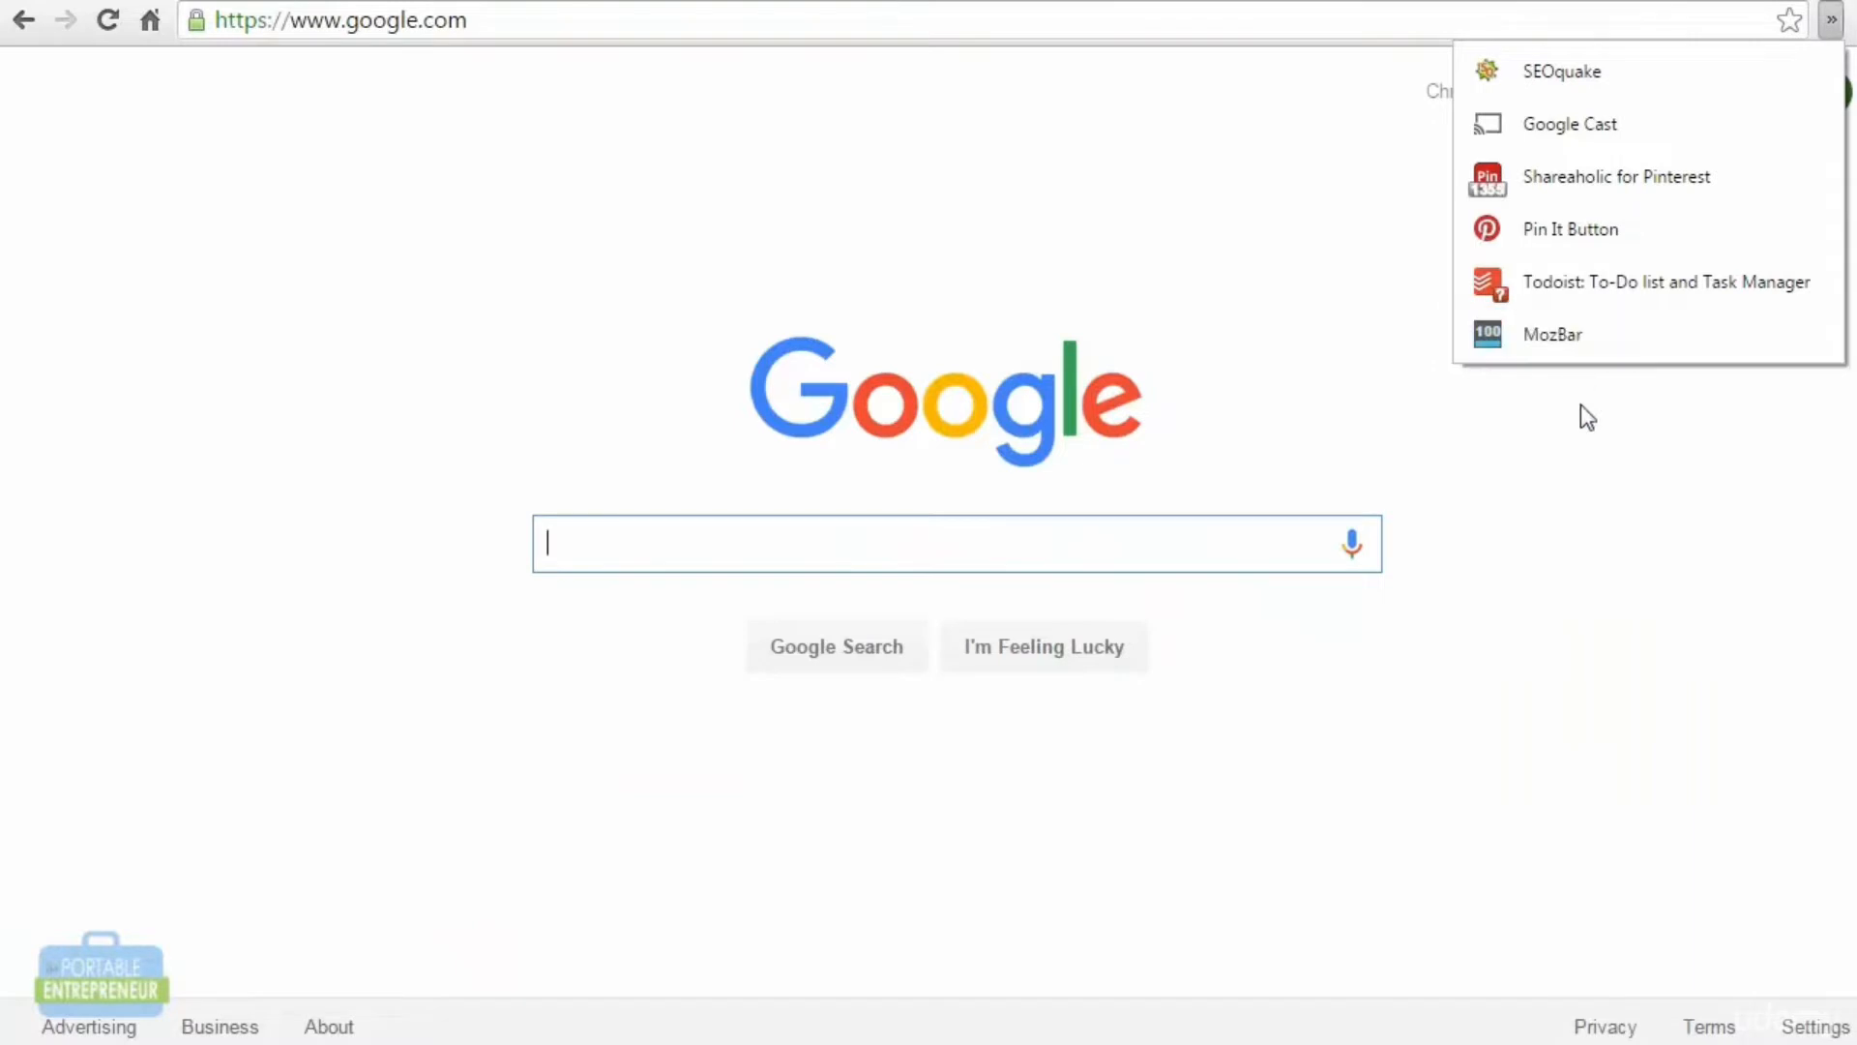
click(1230, 563)
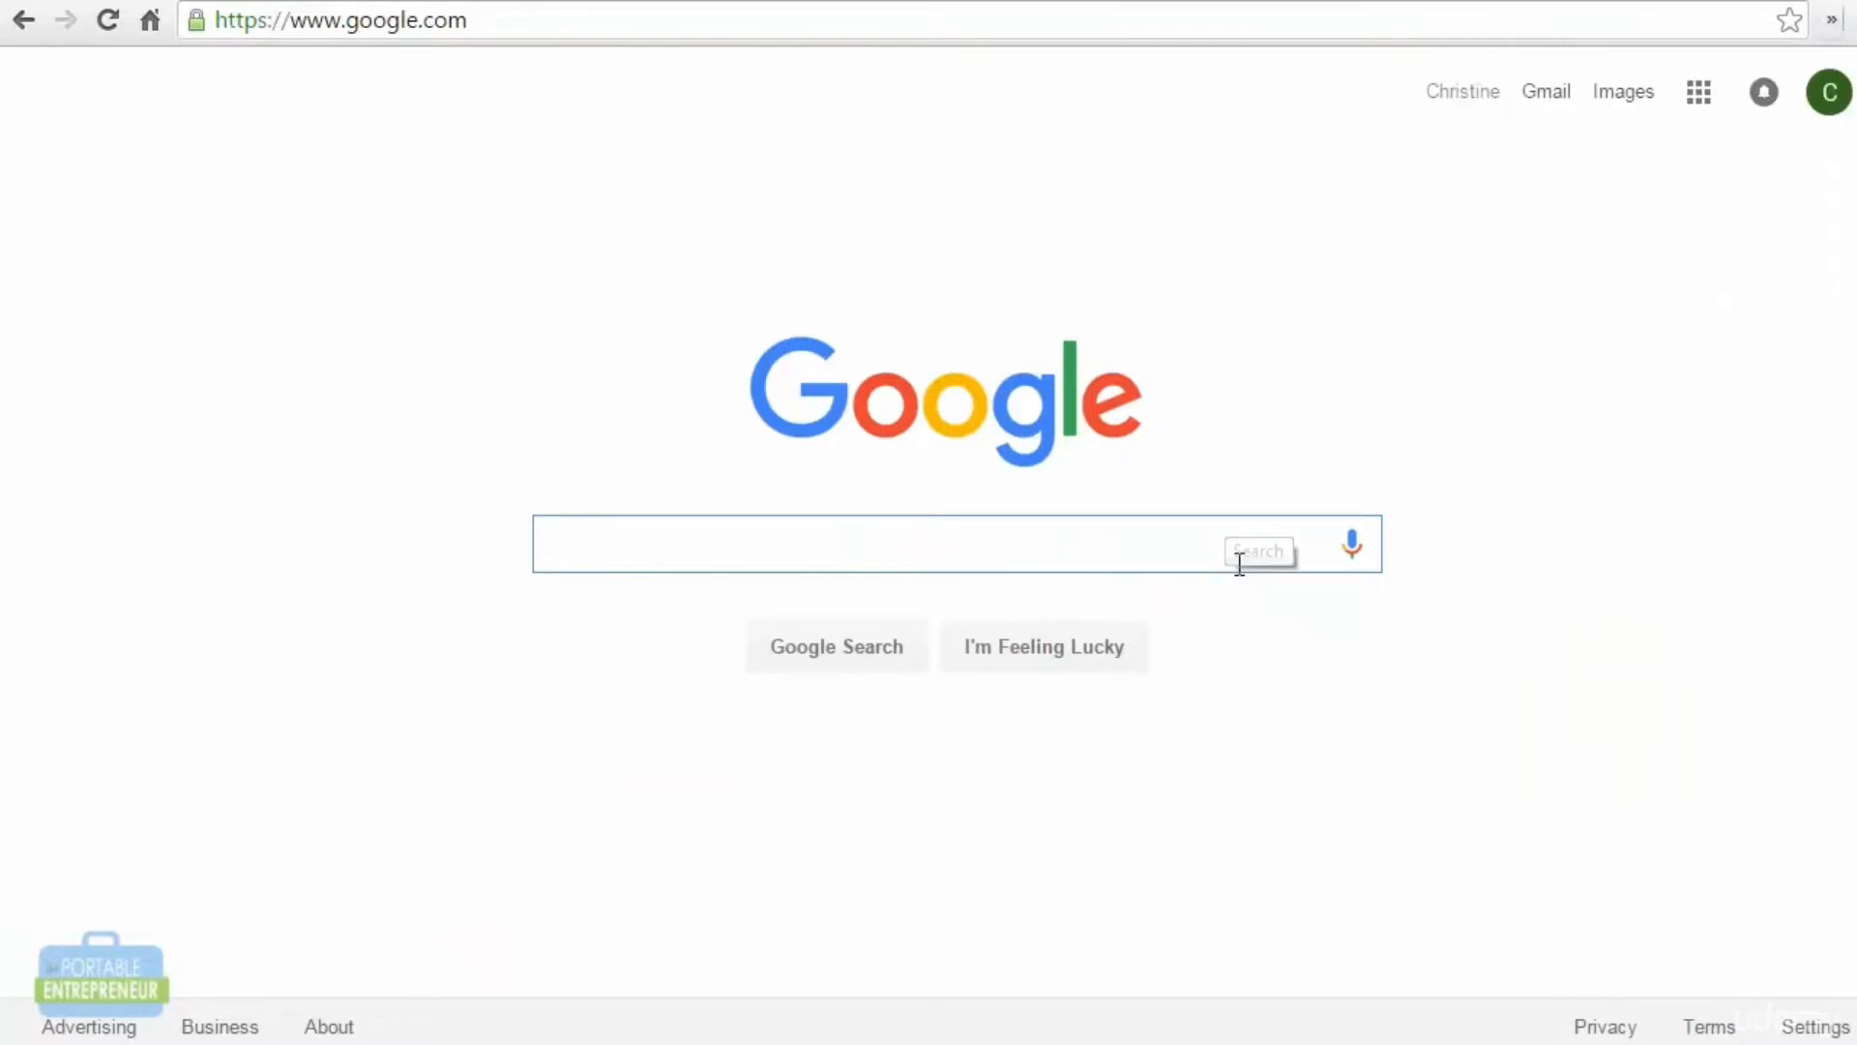
text(landscaping centreville va)
key(Return)
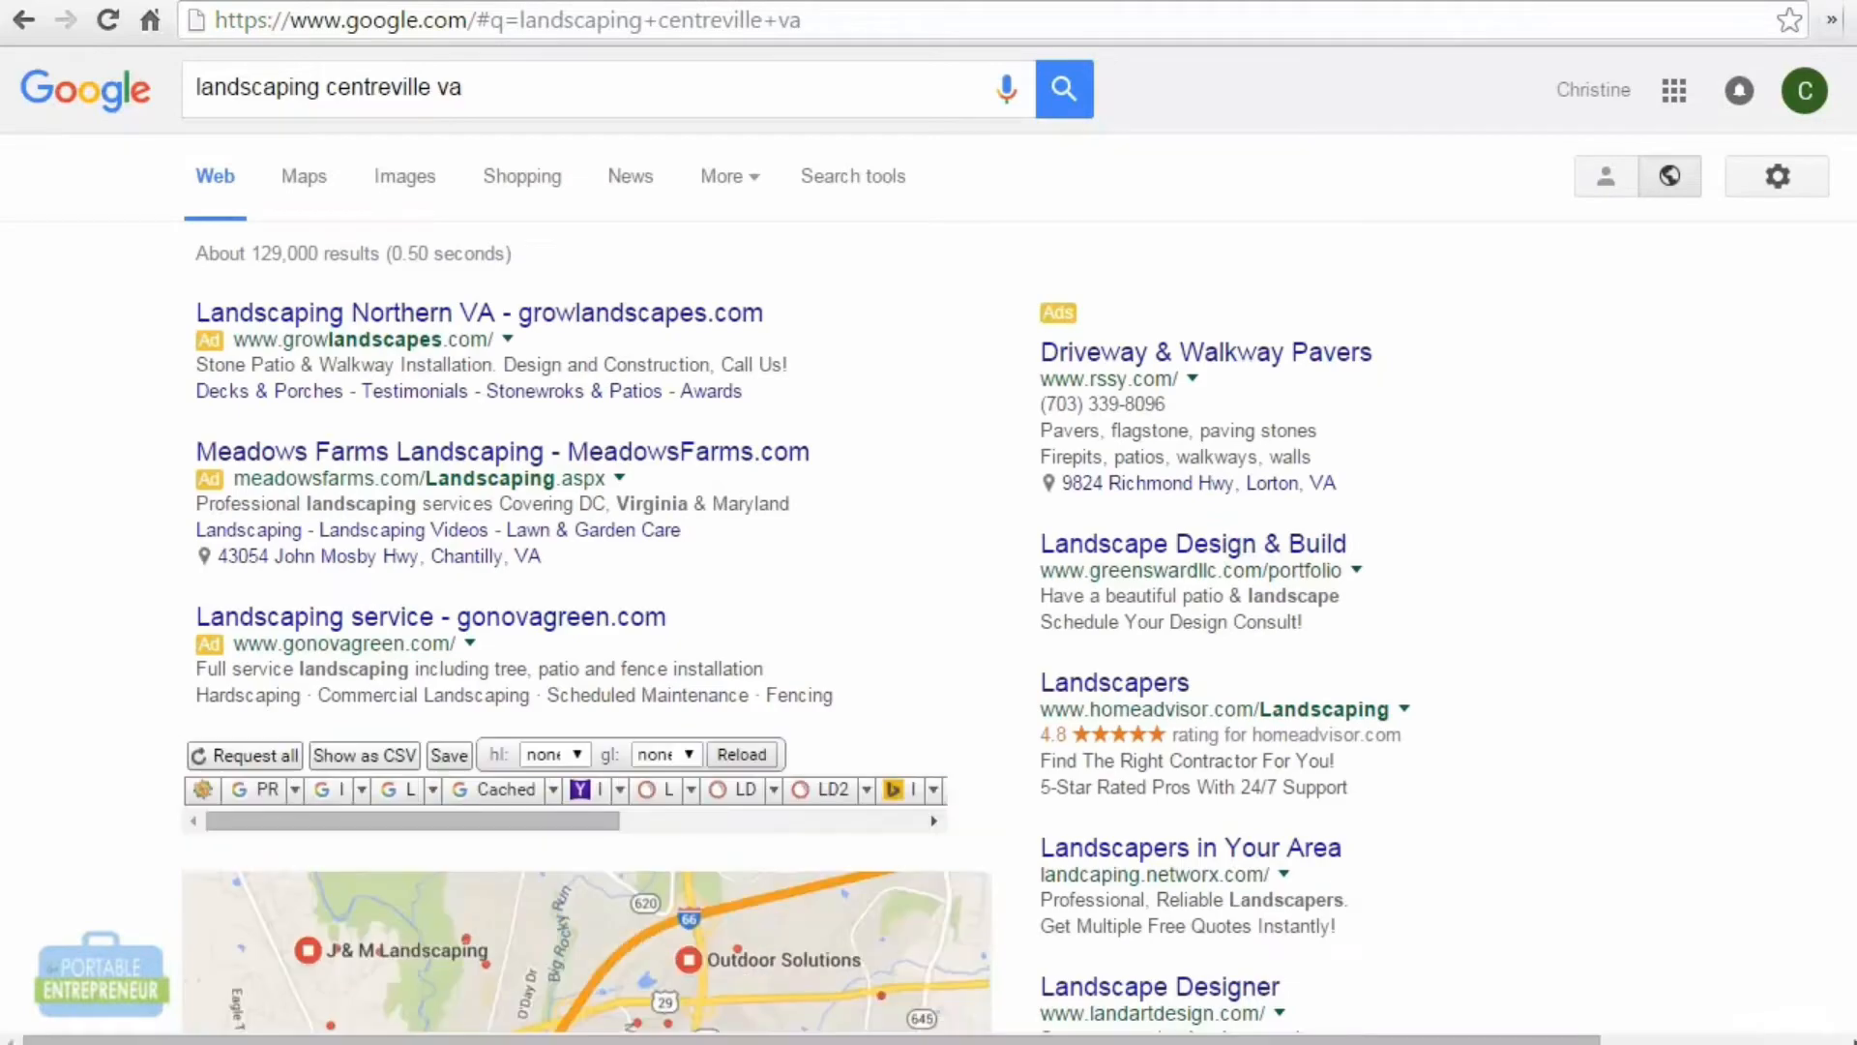
Step: Go to the organic landscaping results and turn on the MozBar extension for the results page
scroll(928, 542, down, 2)
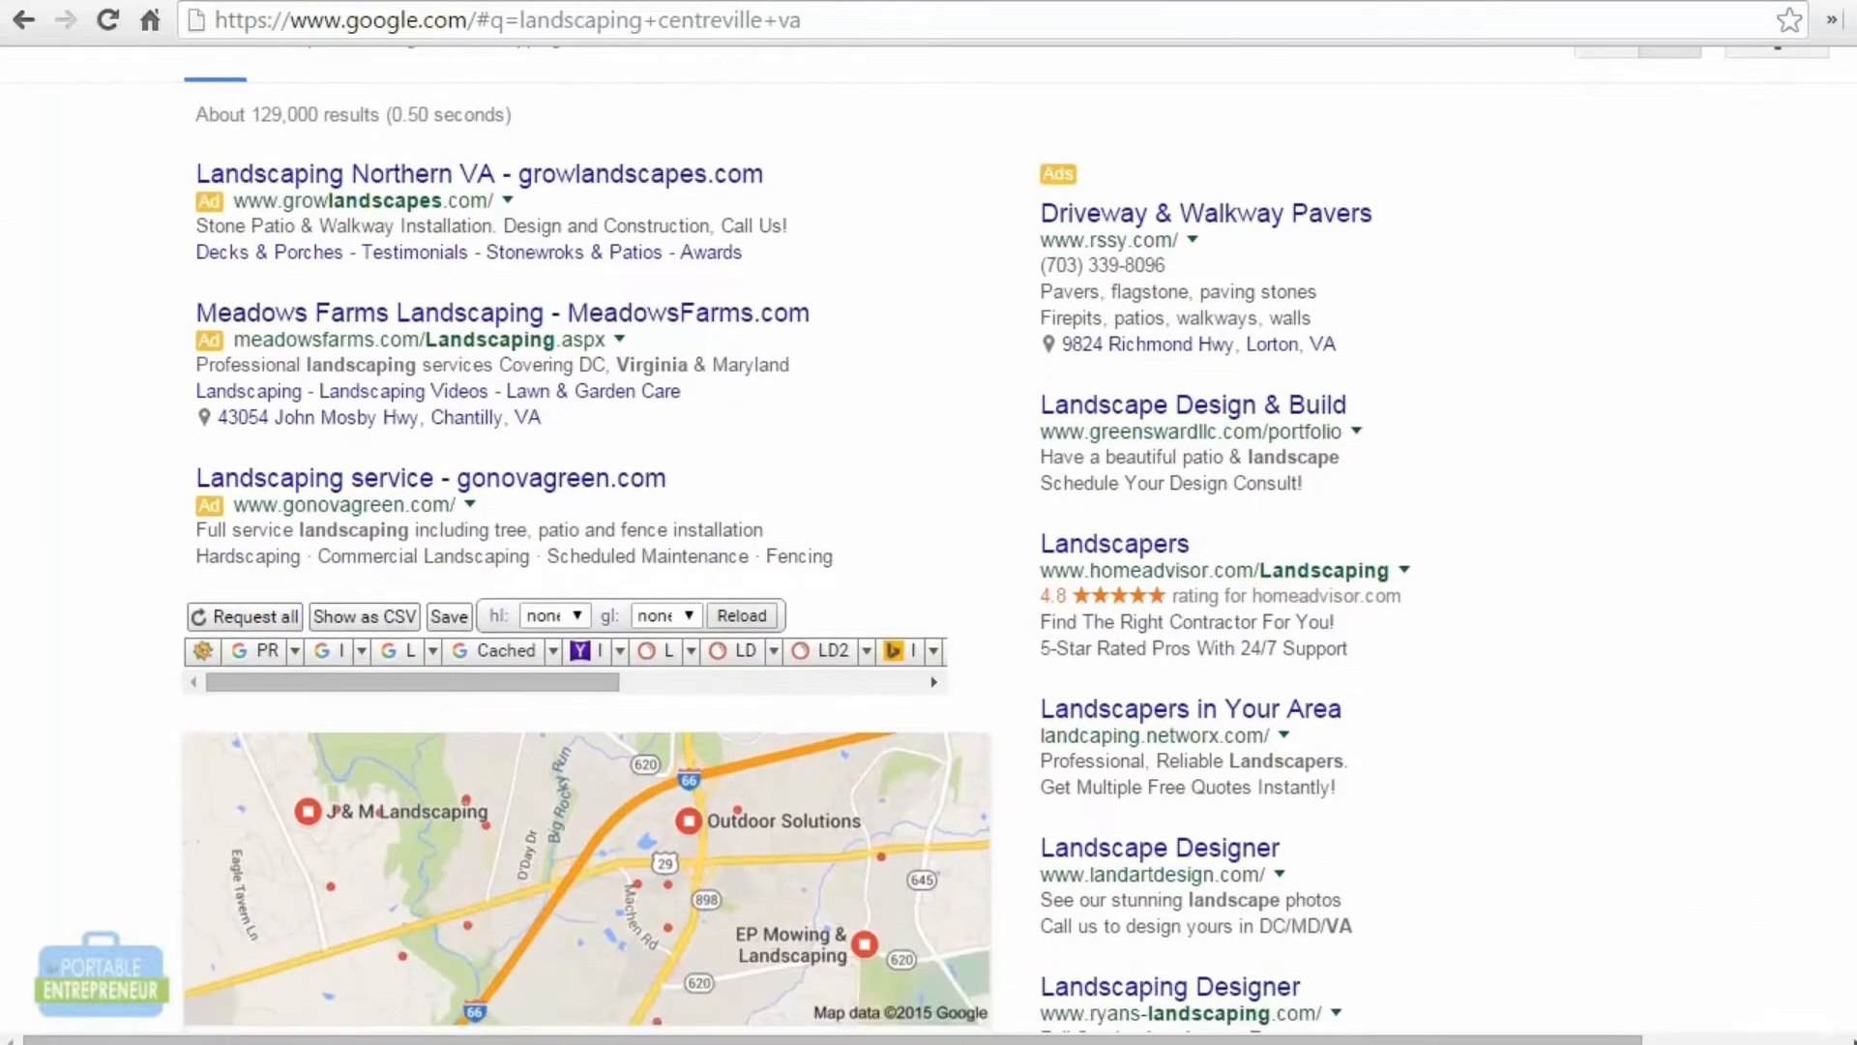
scroll(929, 542, down, 9)
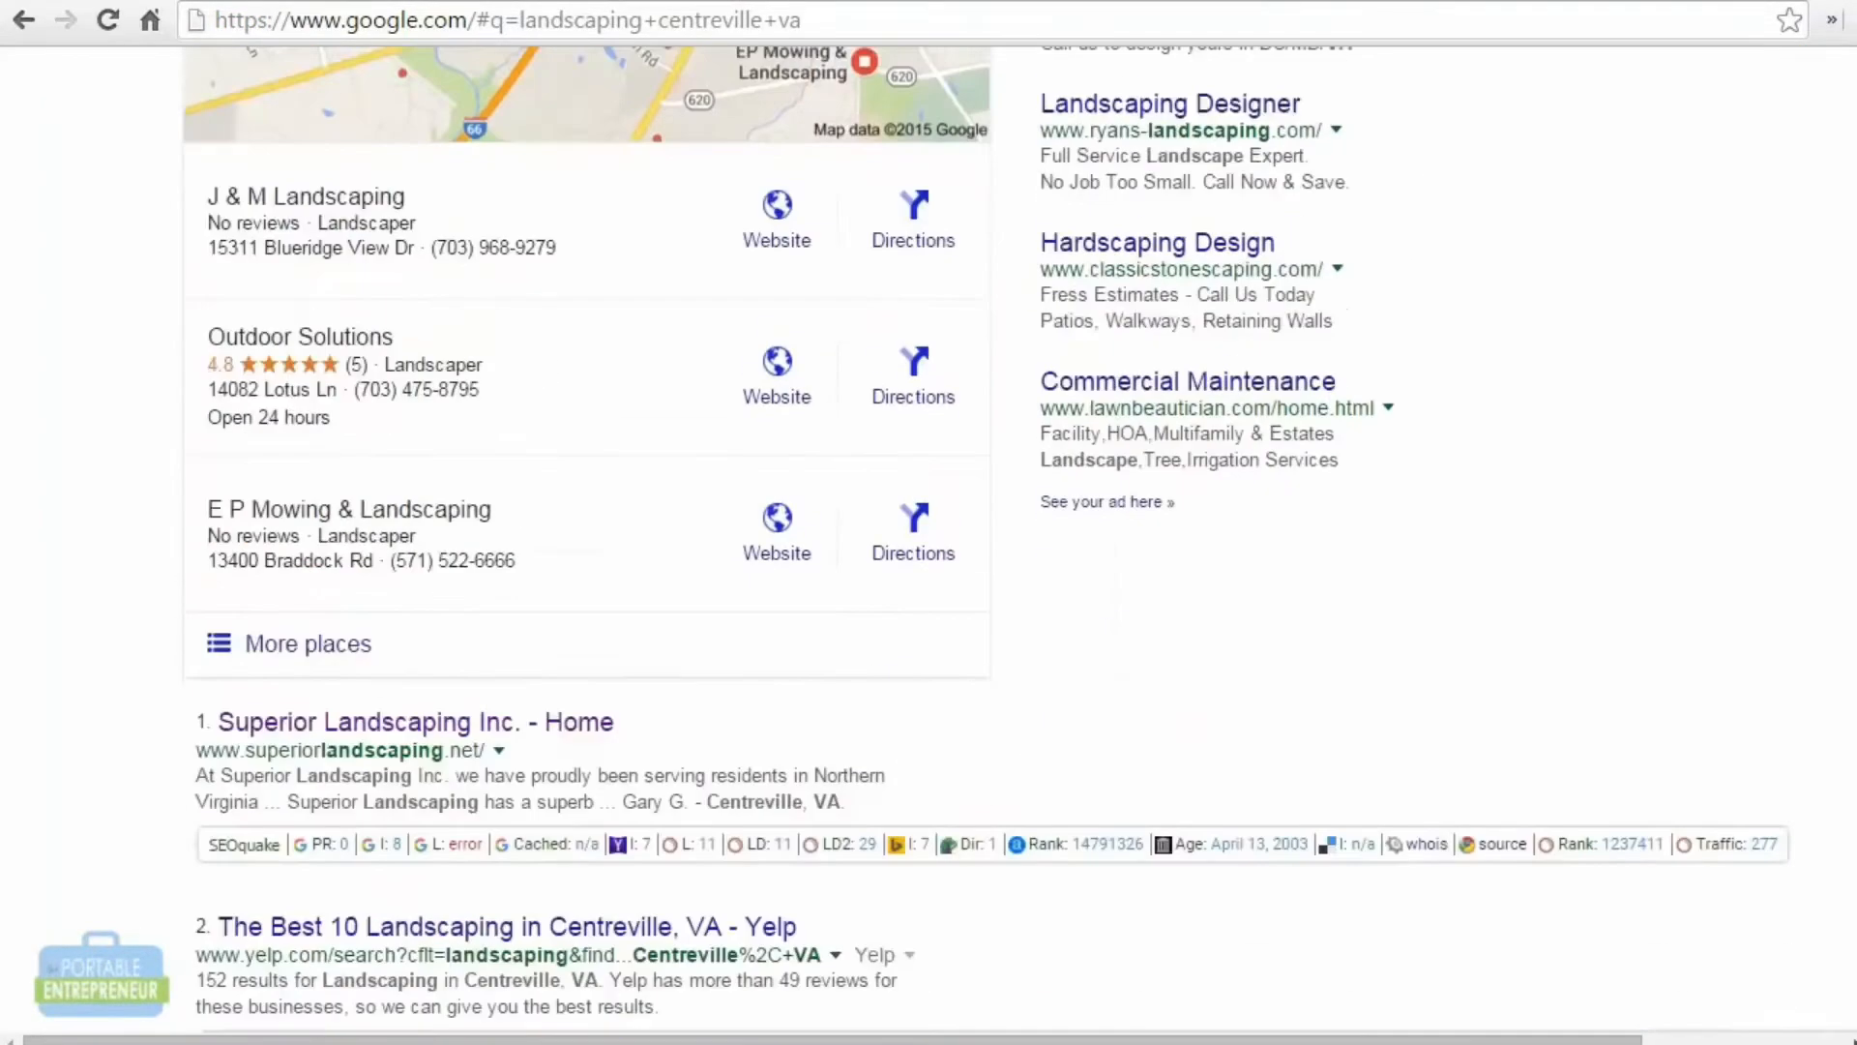
scroll(929, 542, down, 6)
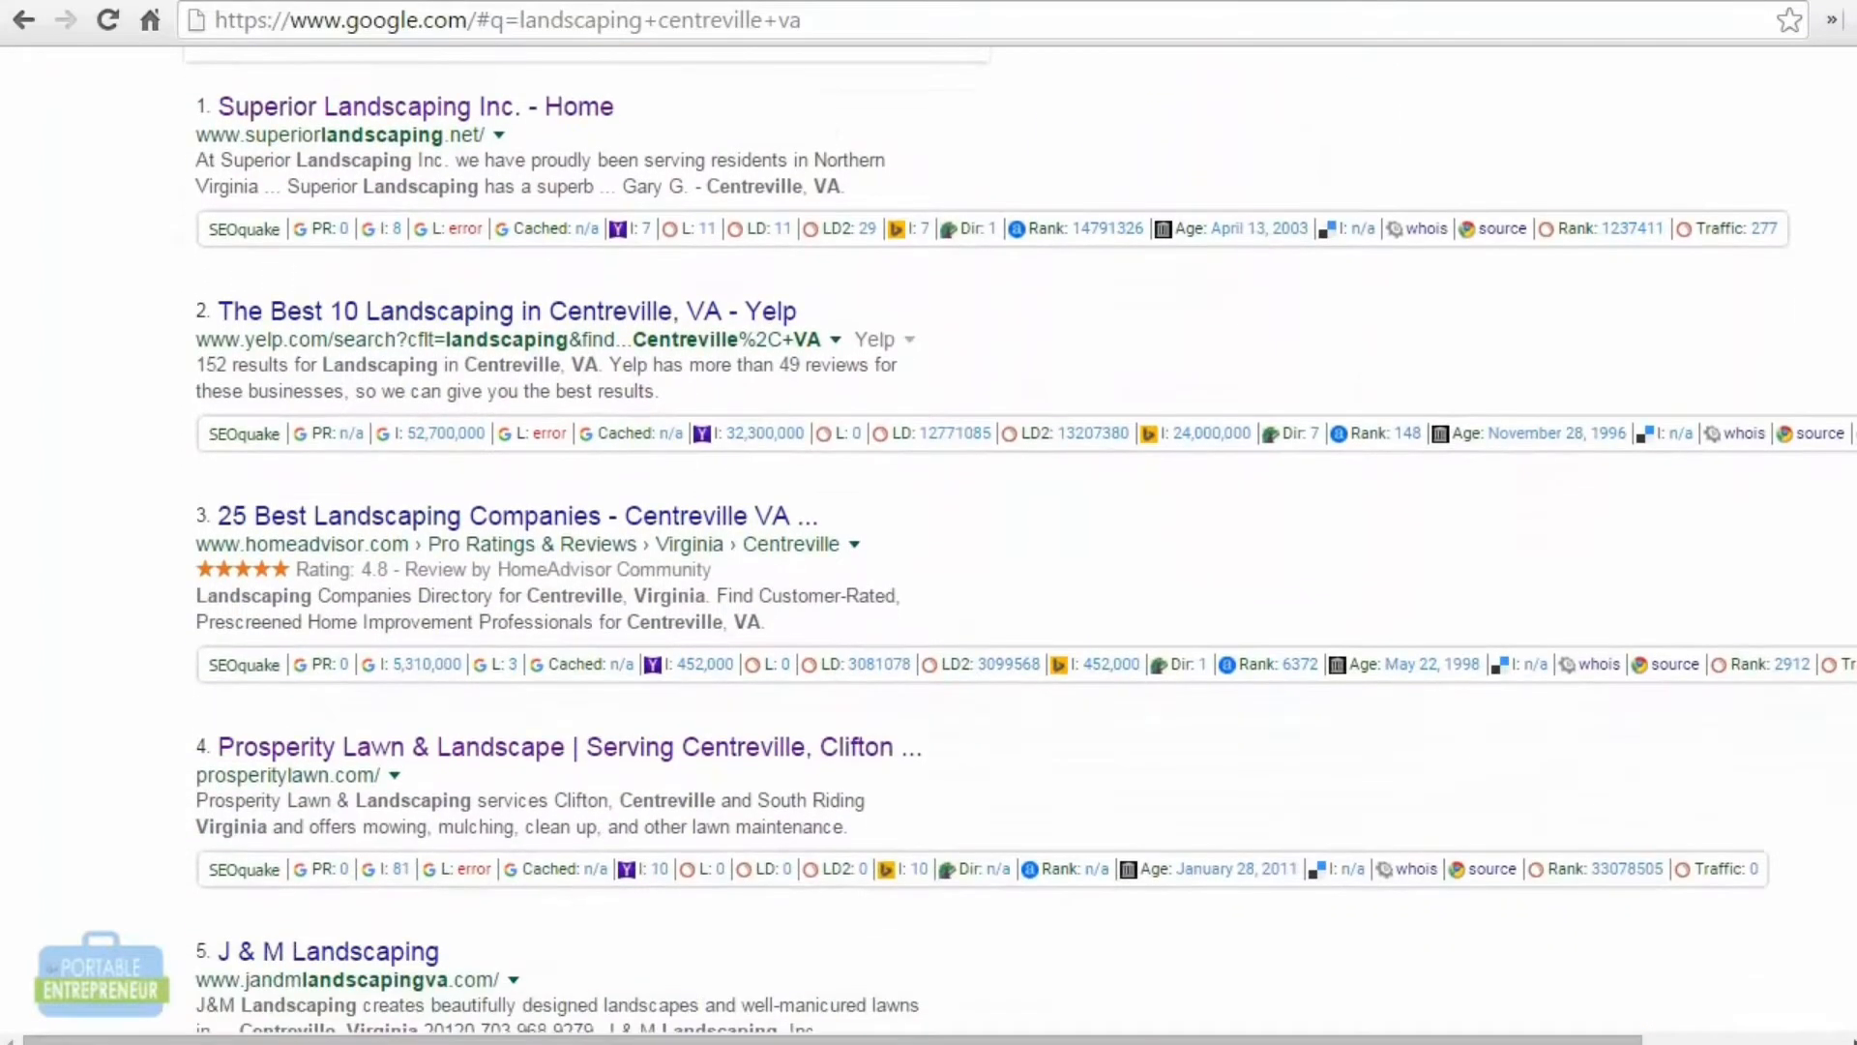
click(1829, 29)
click(1560, 345)
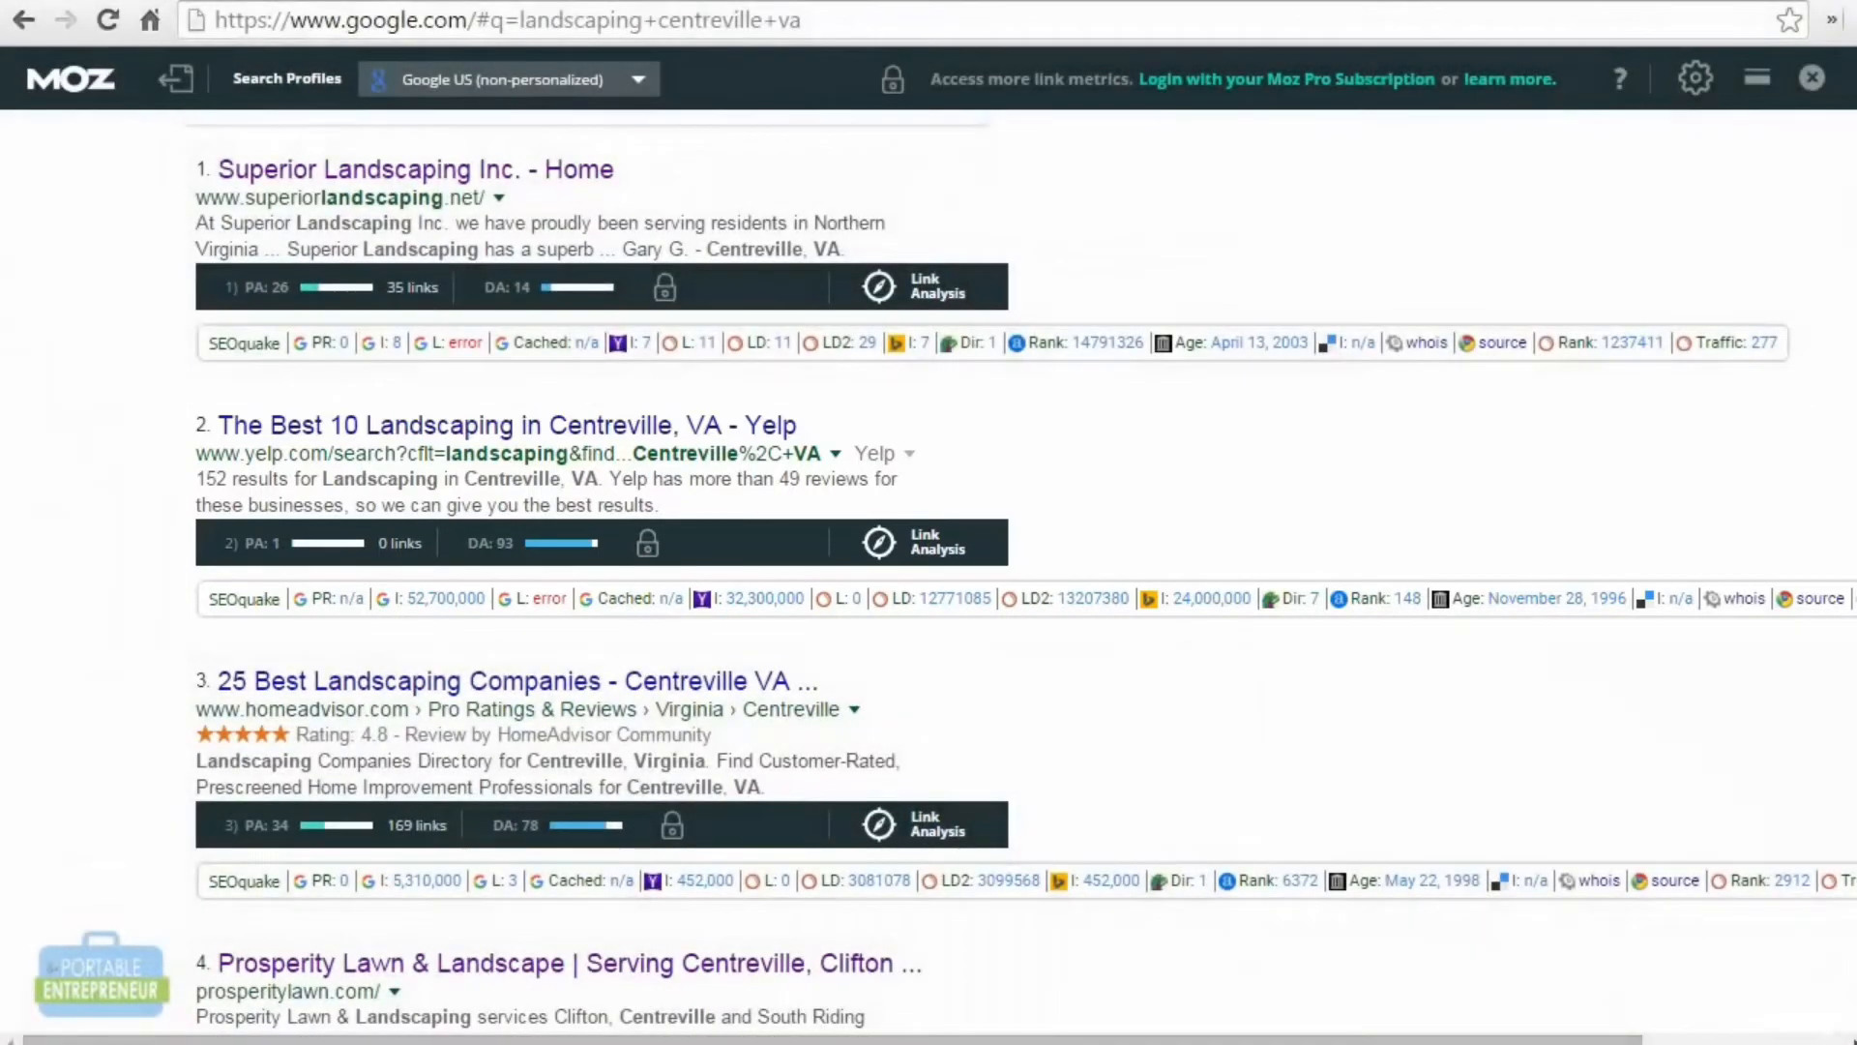
Step: Examine the MozBar metrics beneath the organic results, from Superior Landscaping down to the YP.com listing
scroll(929, 571, down, 1)
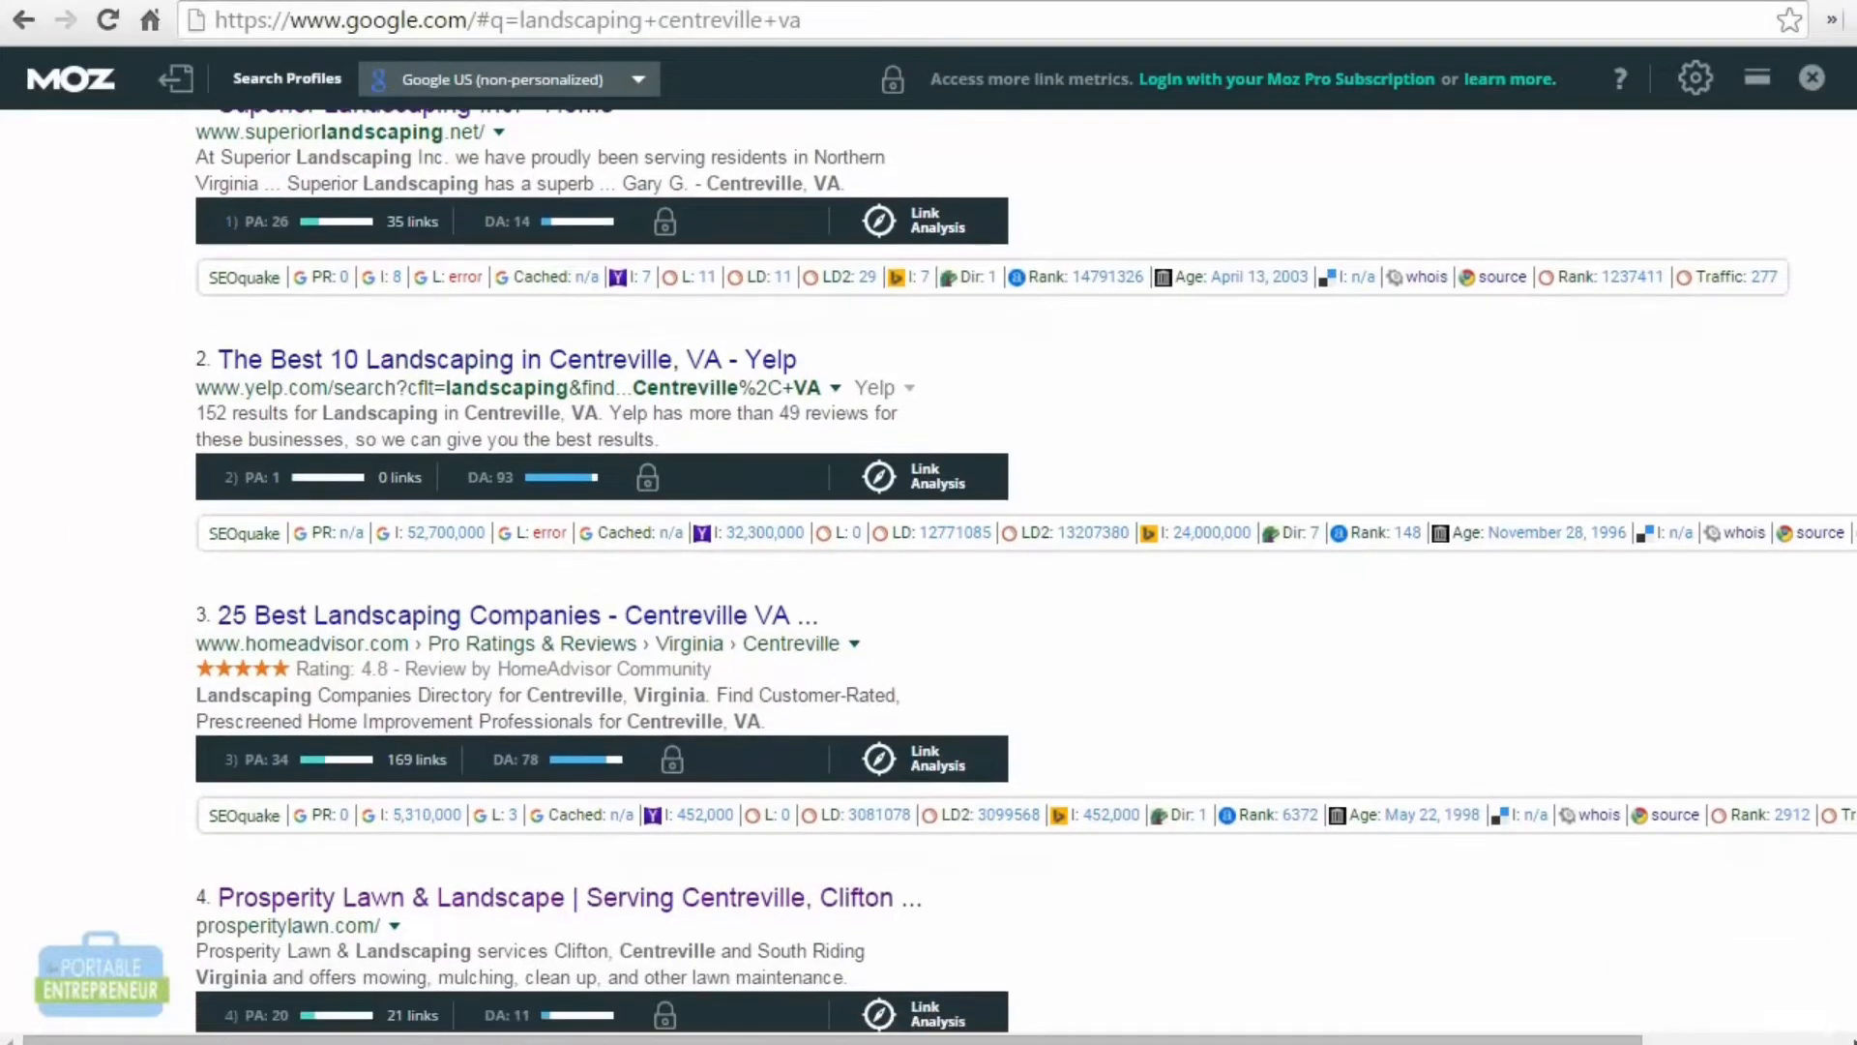
scroll(929, 570, down, 2)
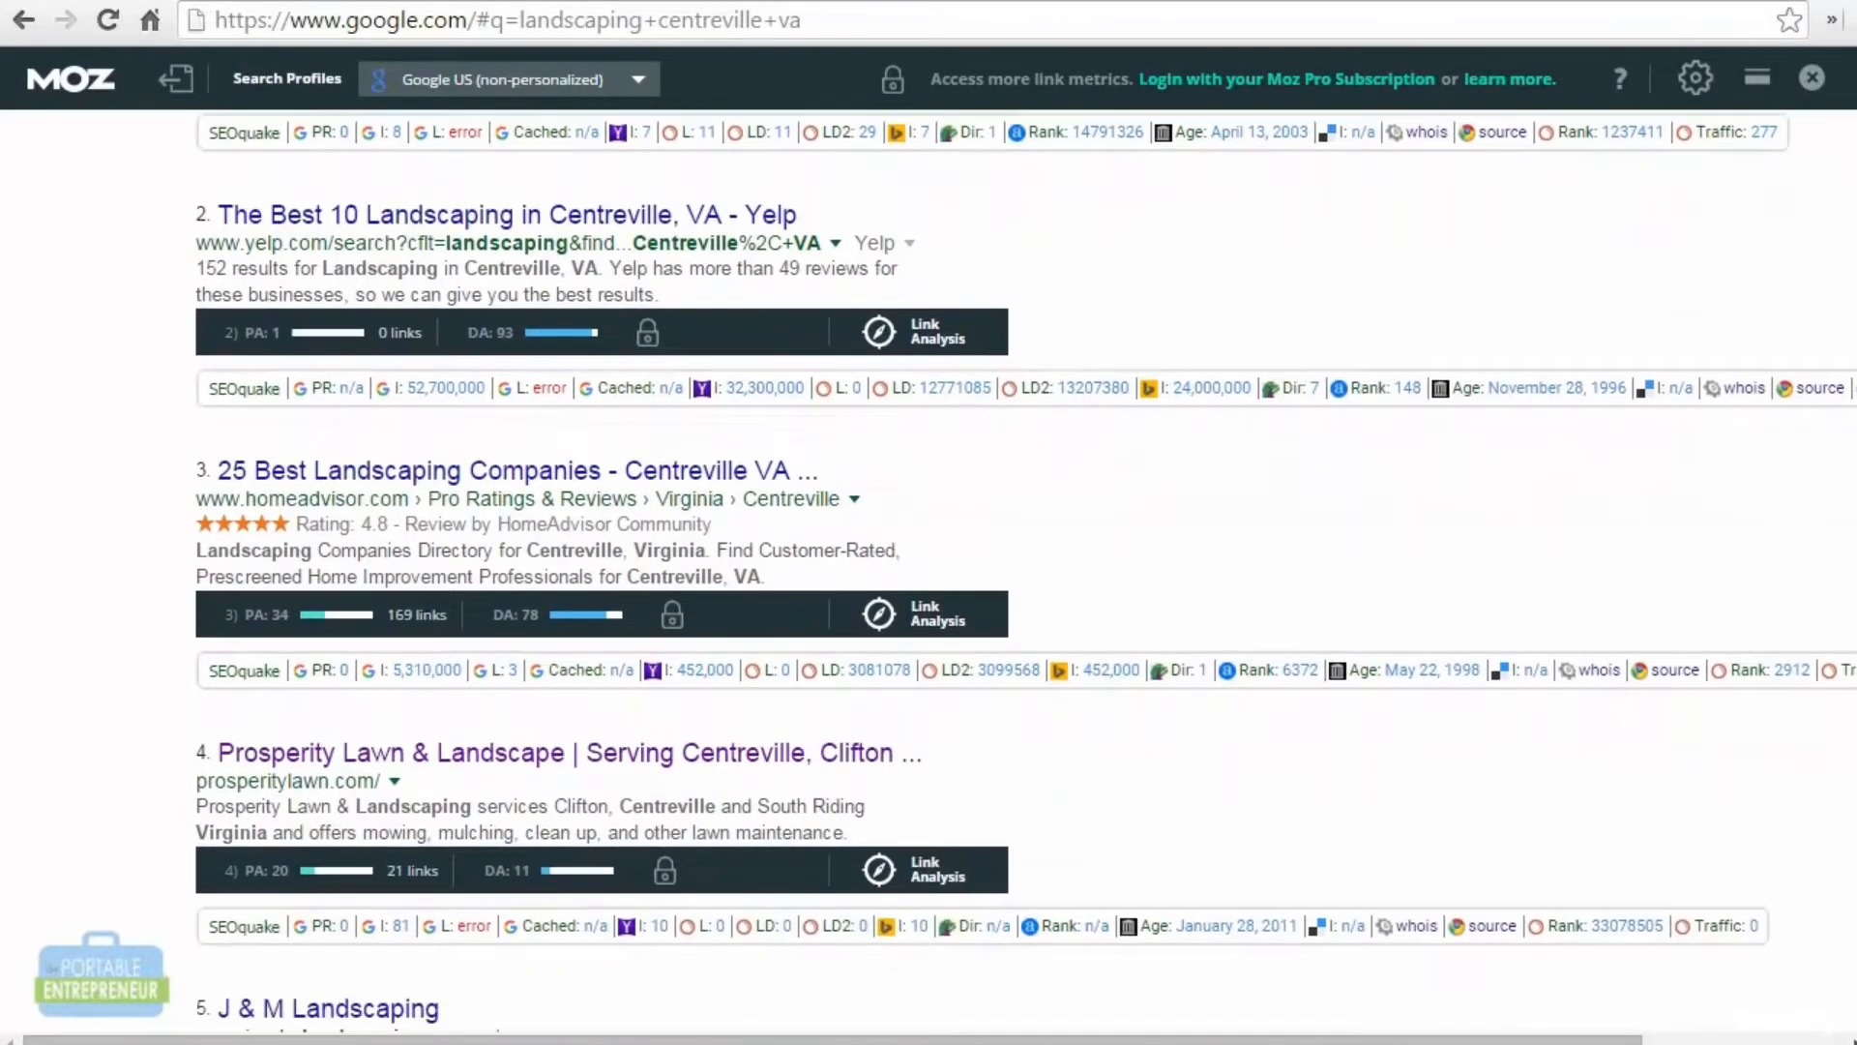
scroll(929, 570, down, 1)
scroll(928, 571, down, 1)
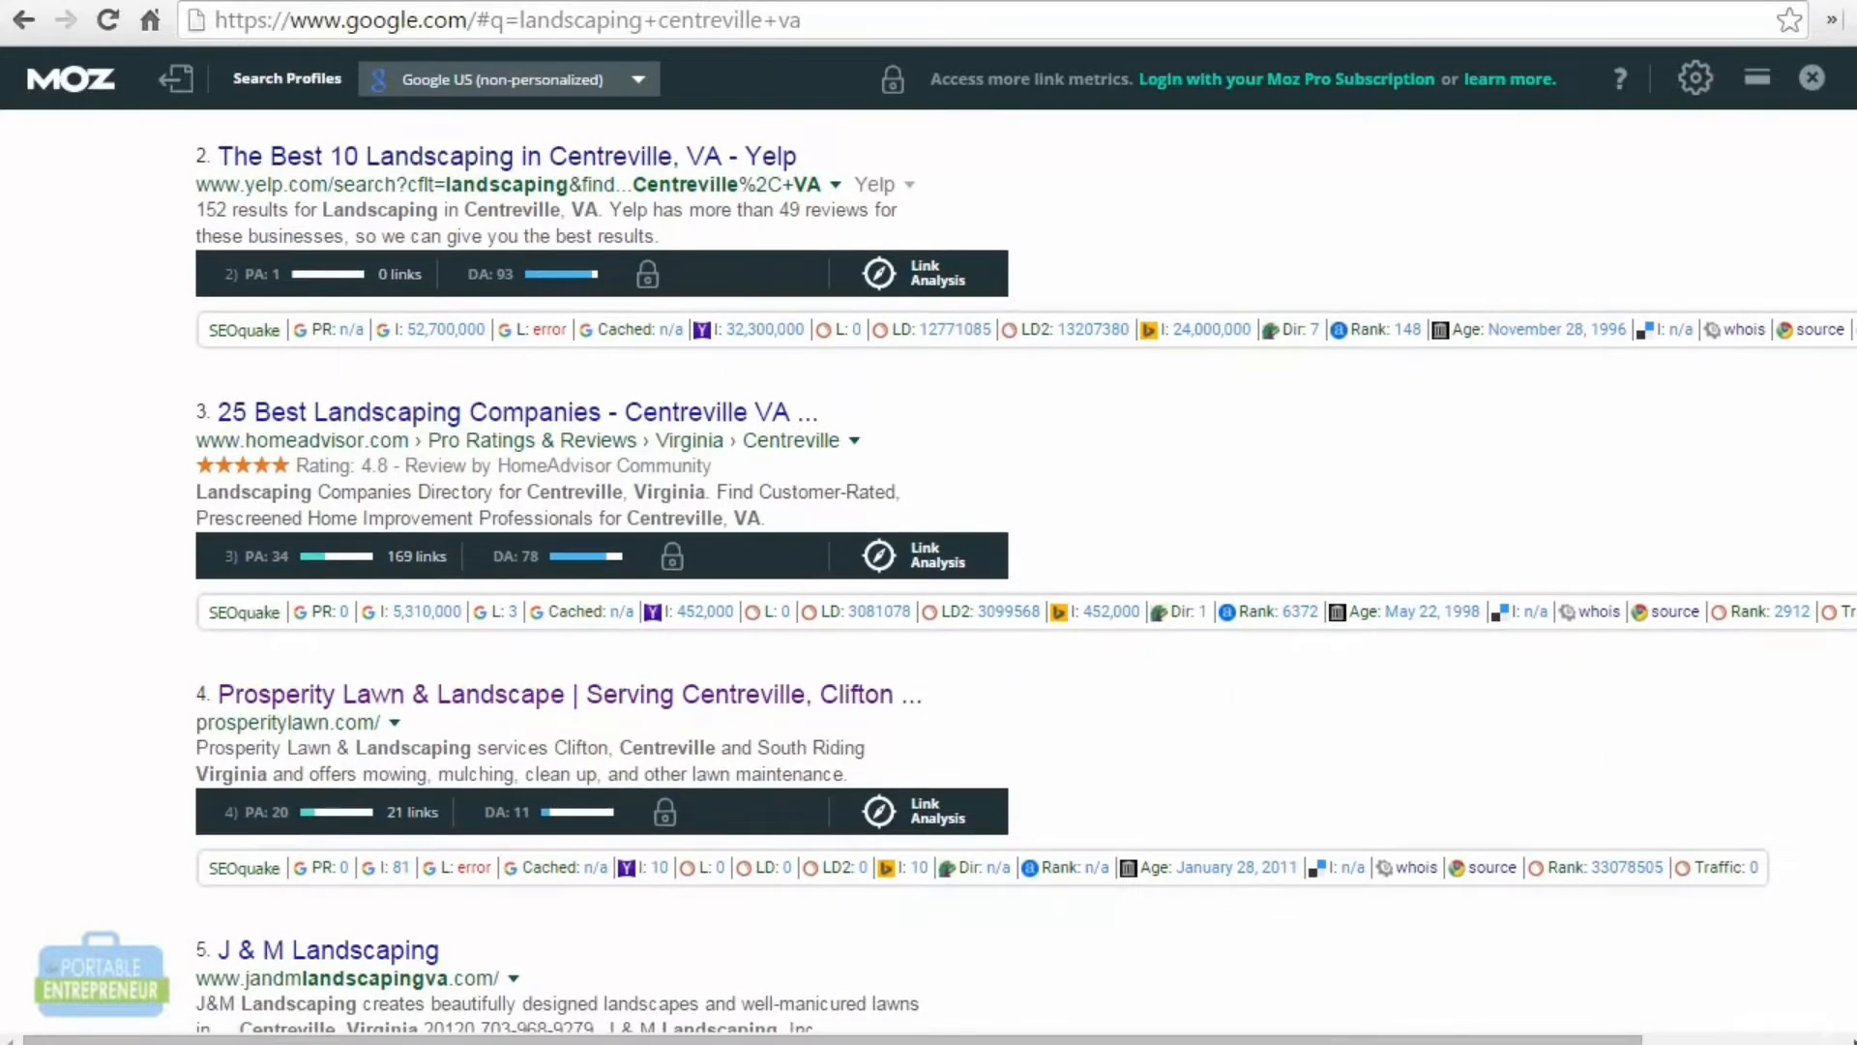
scroll(929, 571, down, 4)
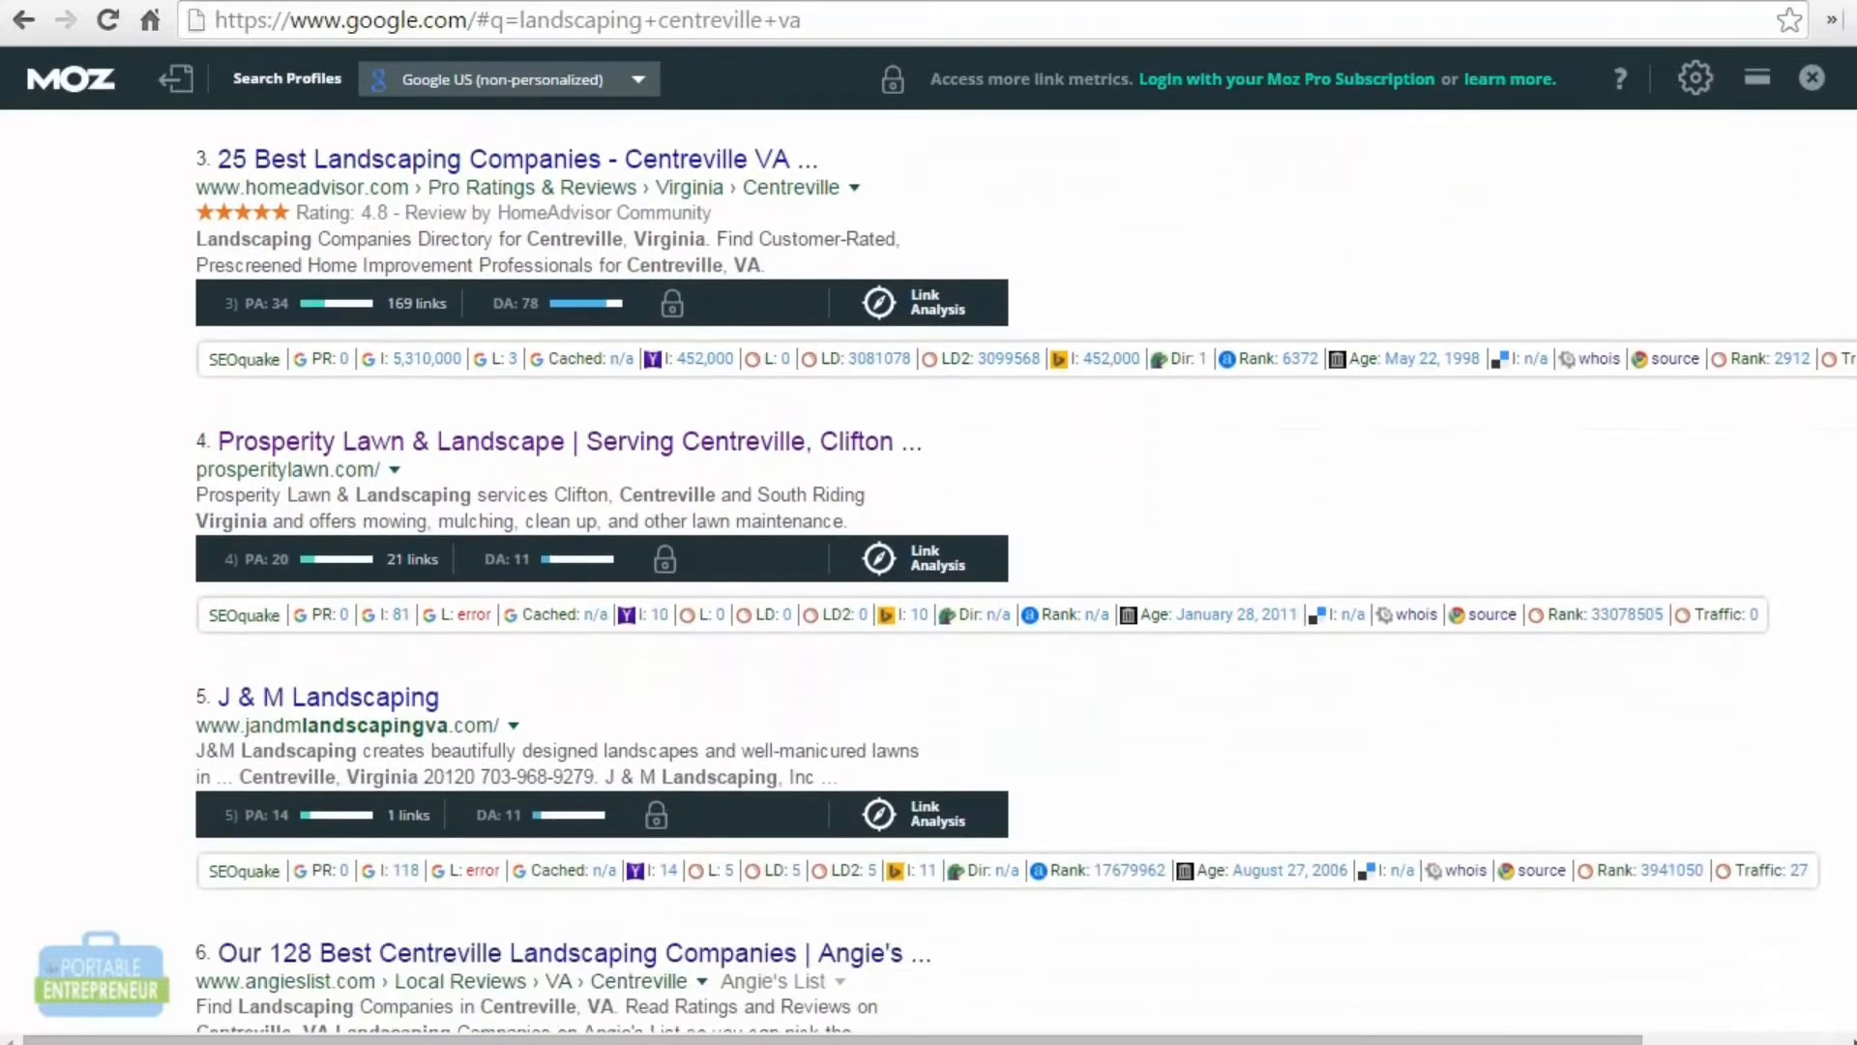
scroll(928, 570, down, 3)
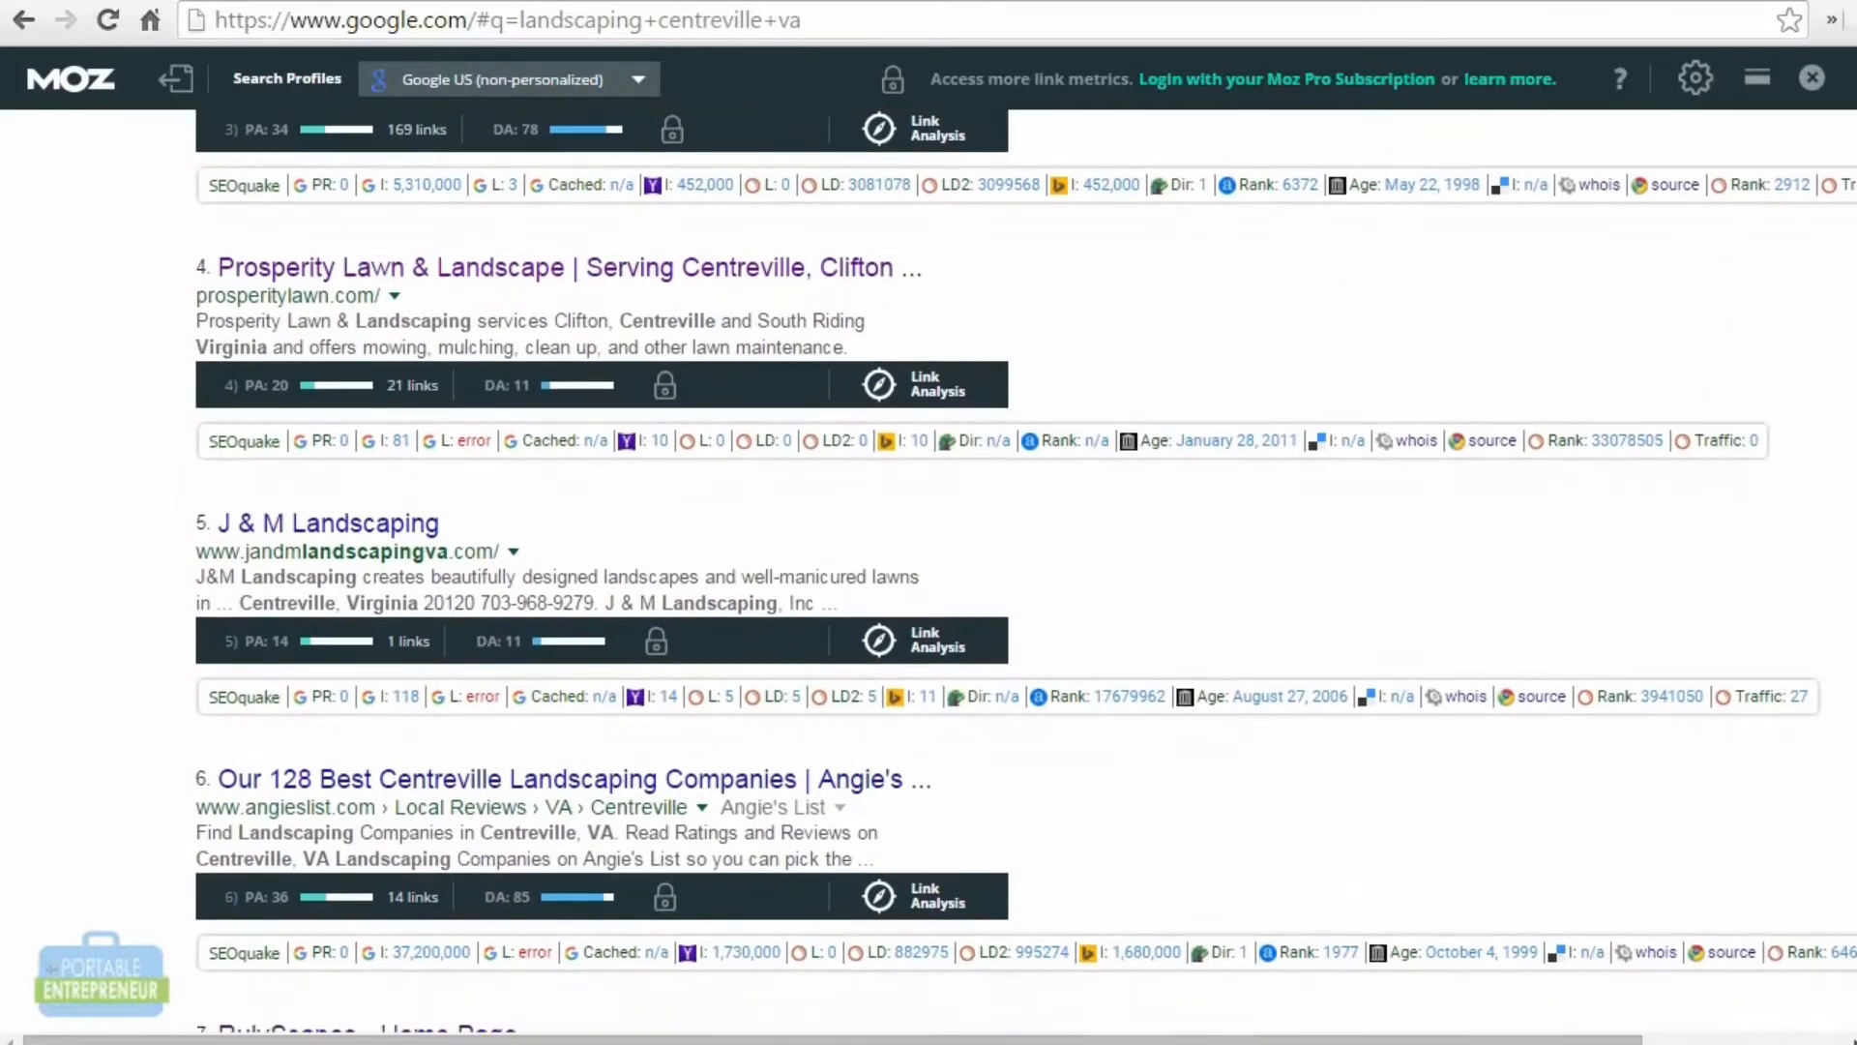
scroll(929, 571, down, 4)
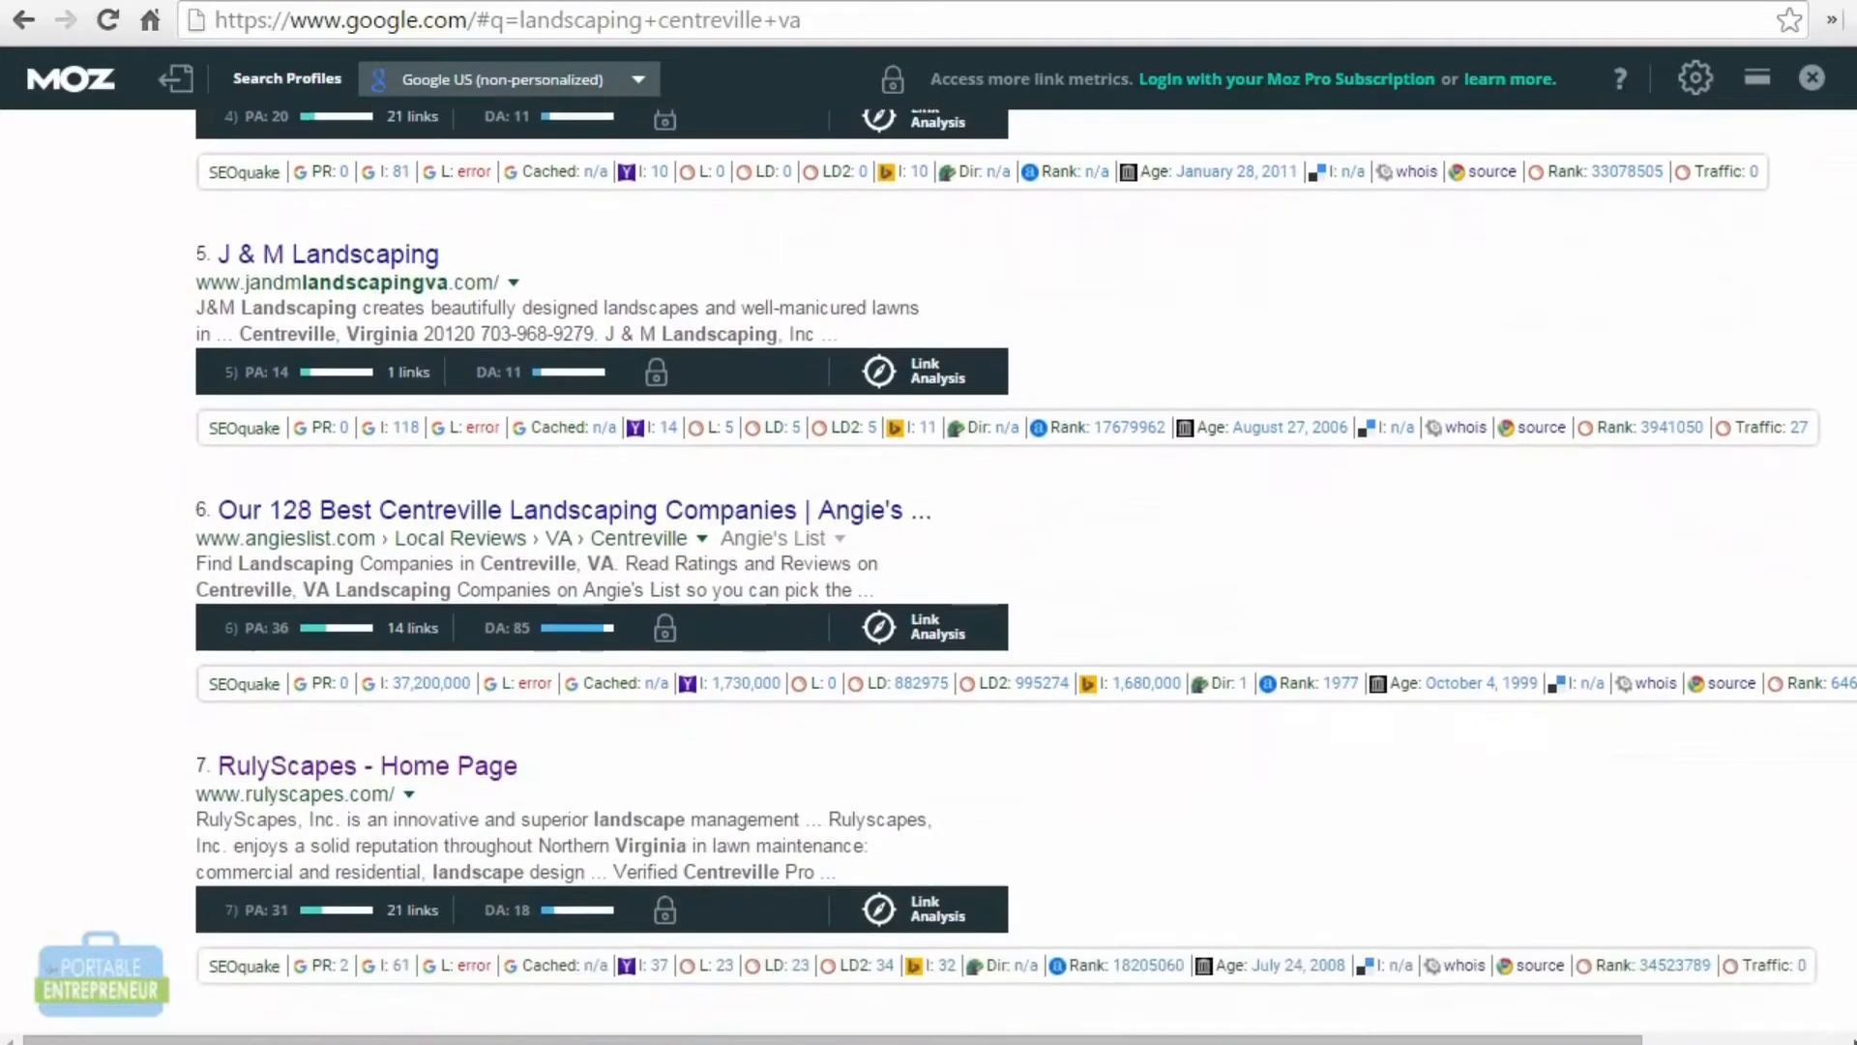
scroll(928, 571, down, 1)
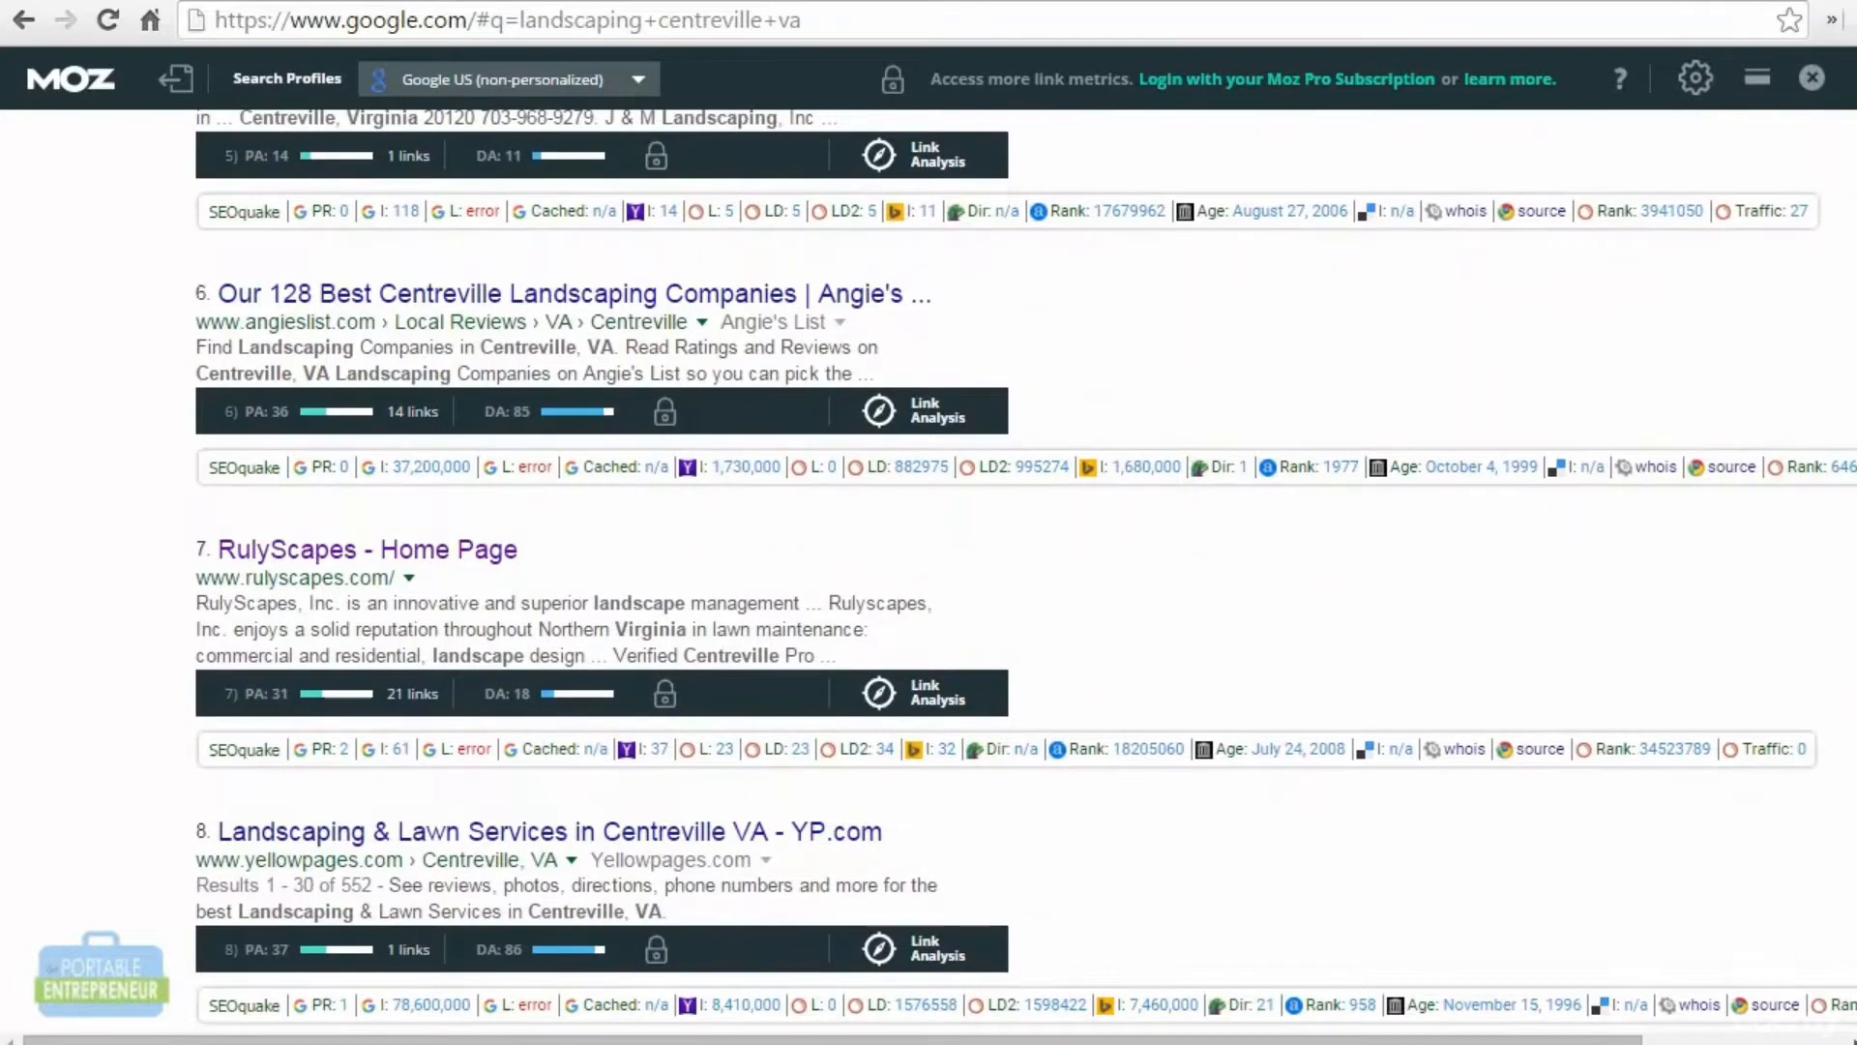
scroll(928, 570, up, 15)
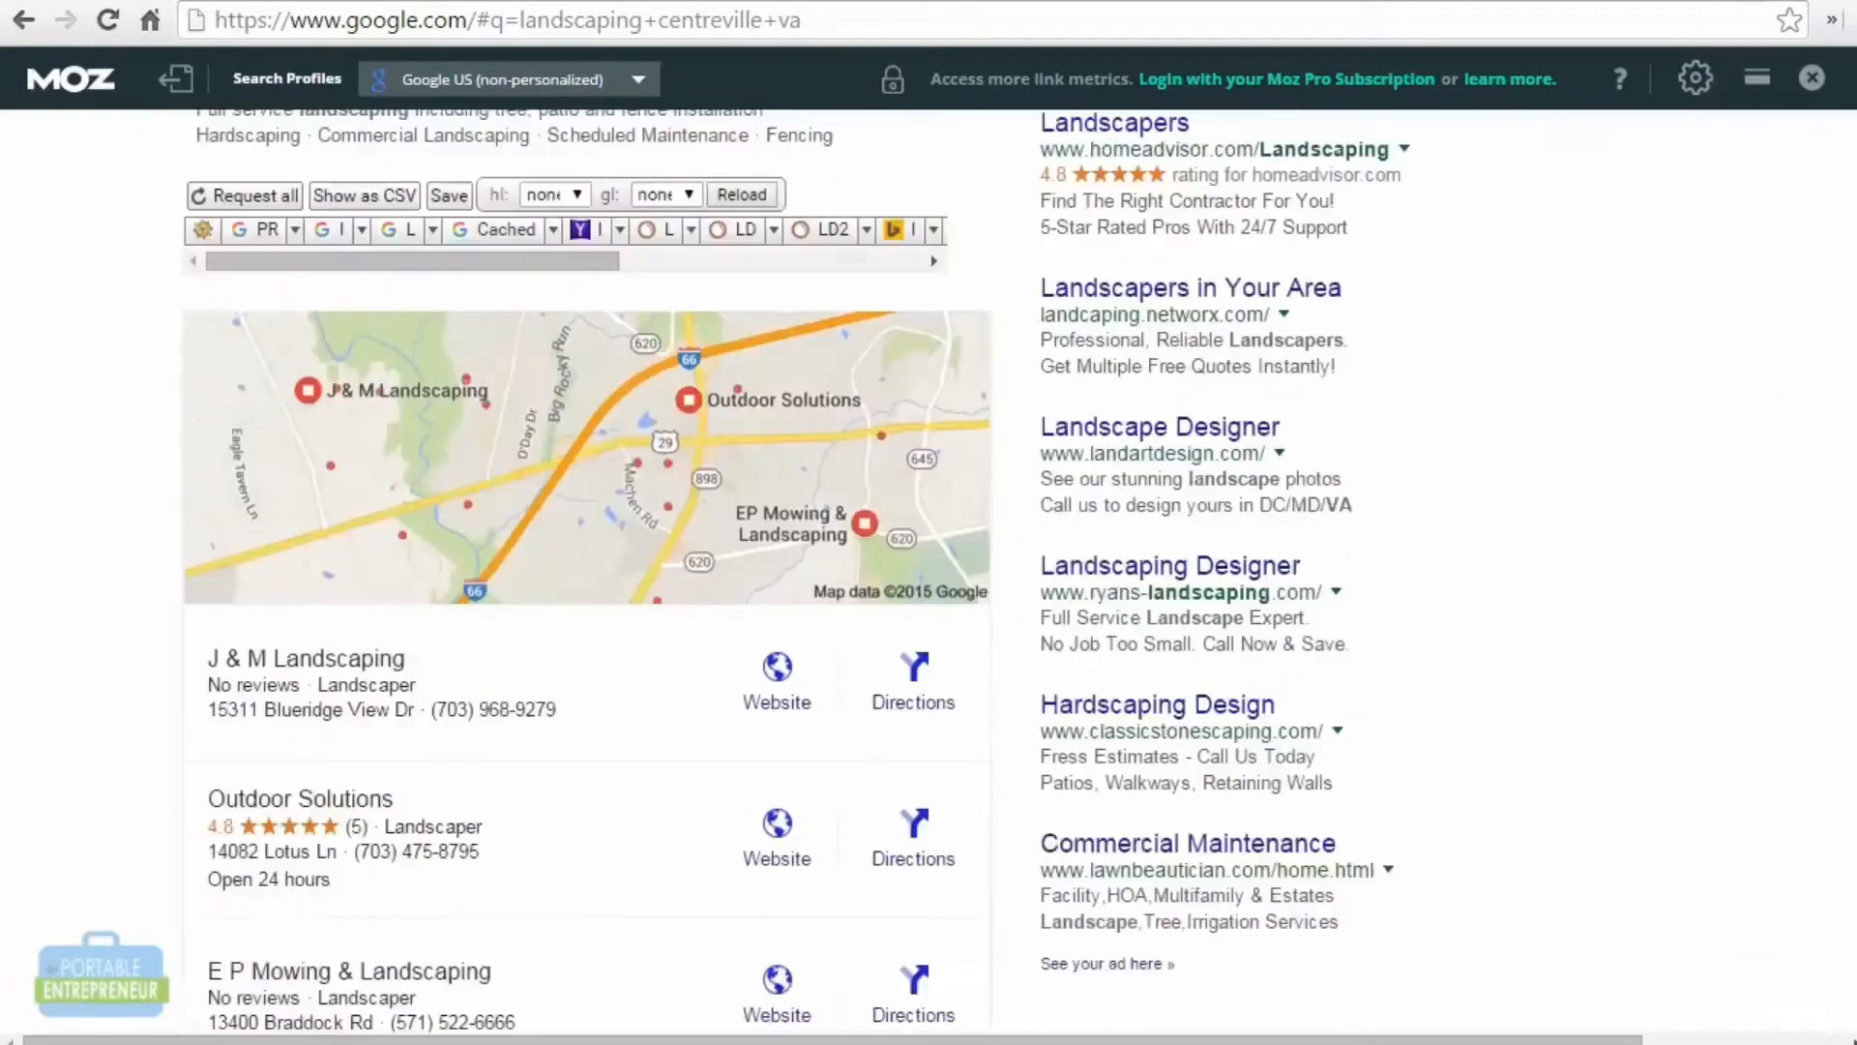
Step: Compare the domain authority (DA) scores of all ten organic results on the first page
scroll(929, 571, down, 12)
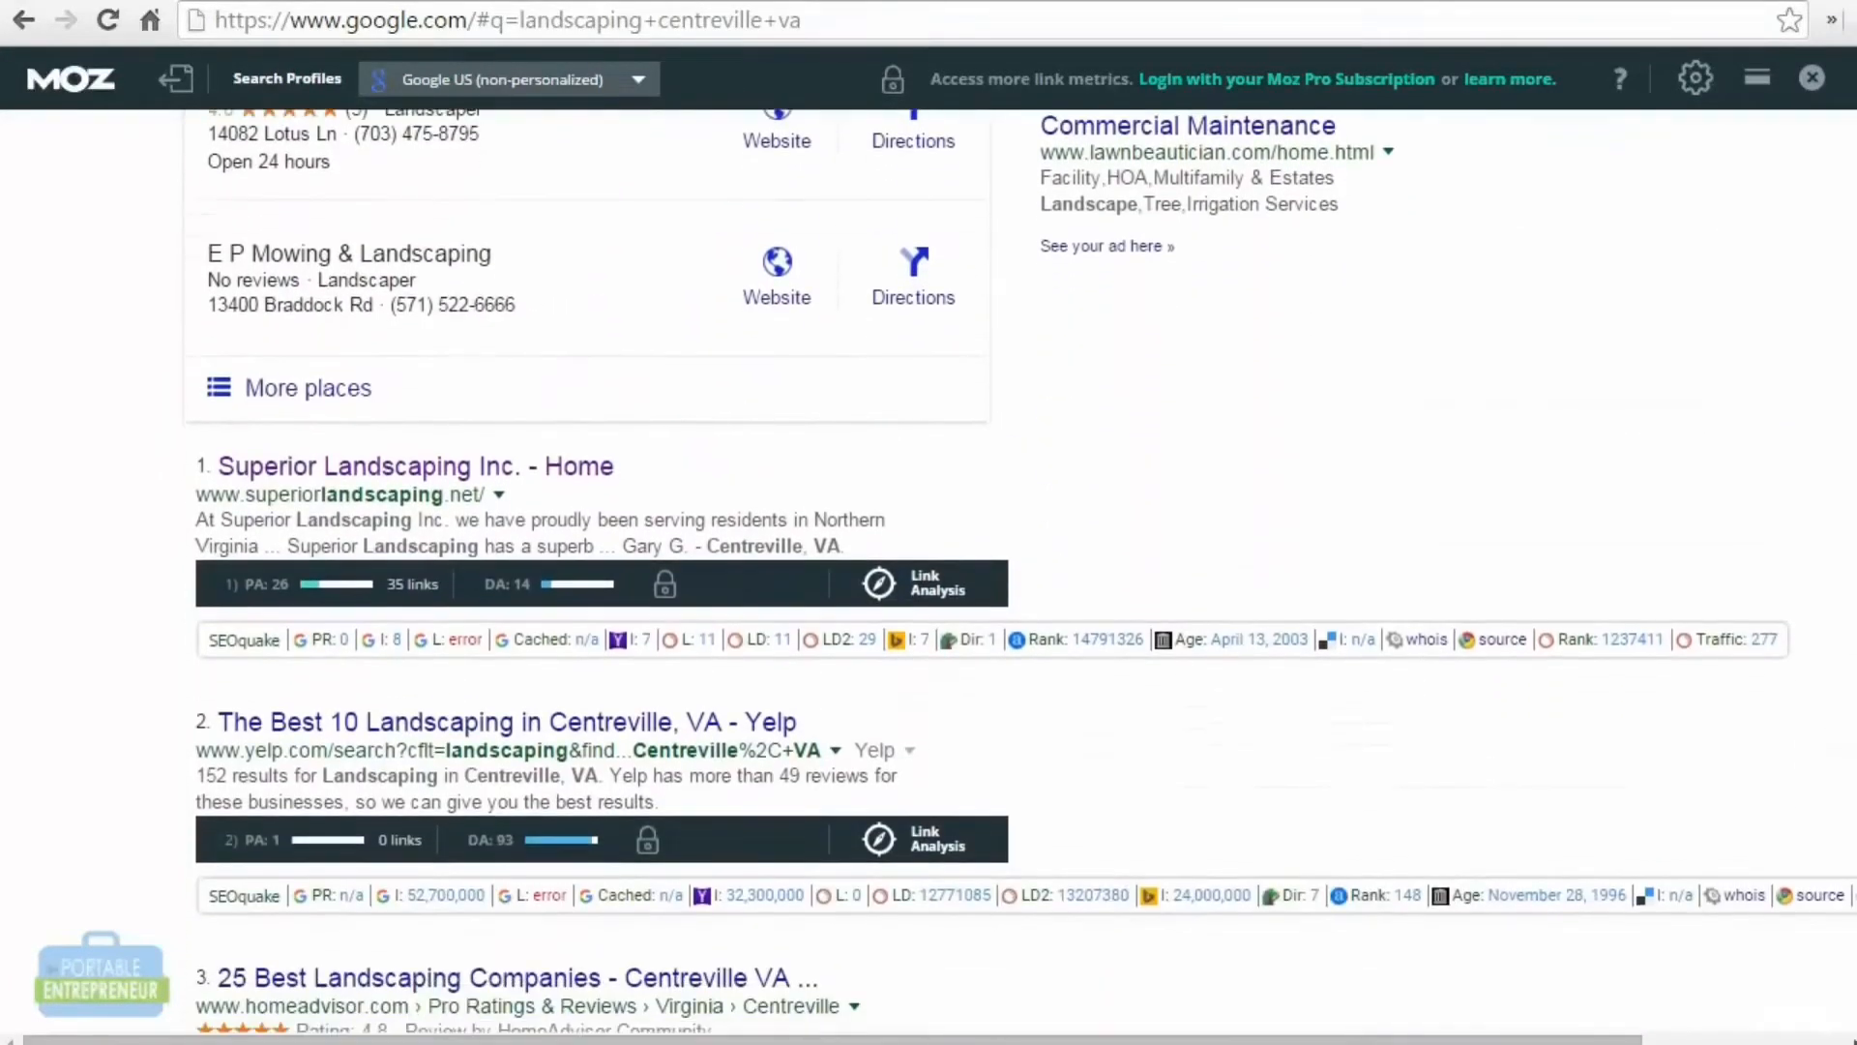
scroll(929, 571, down, 3)
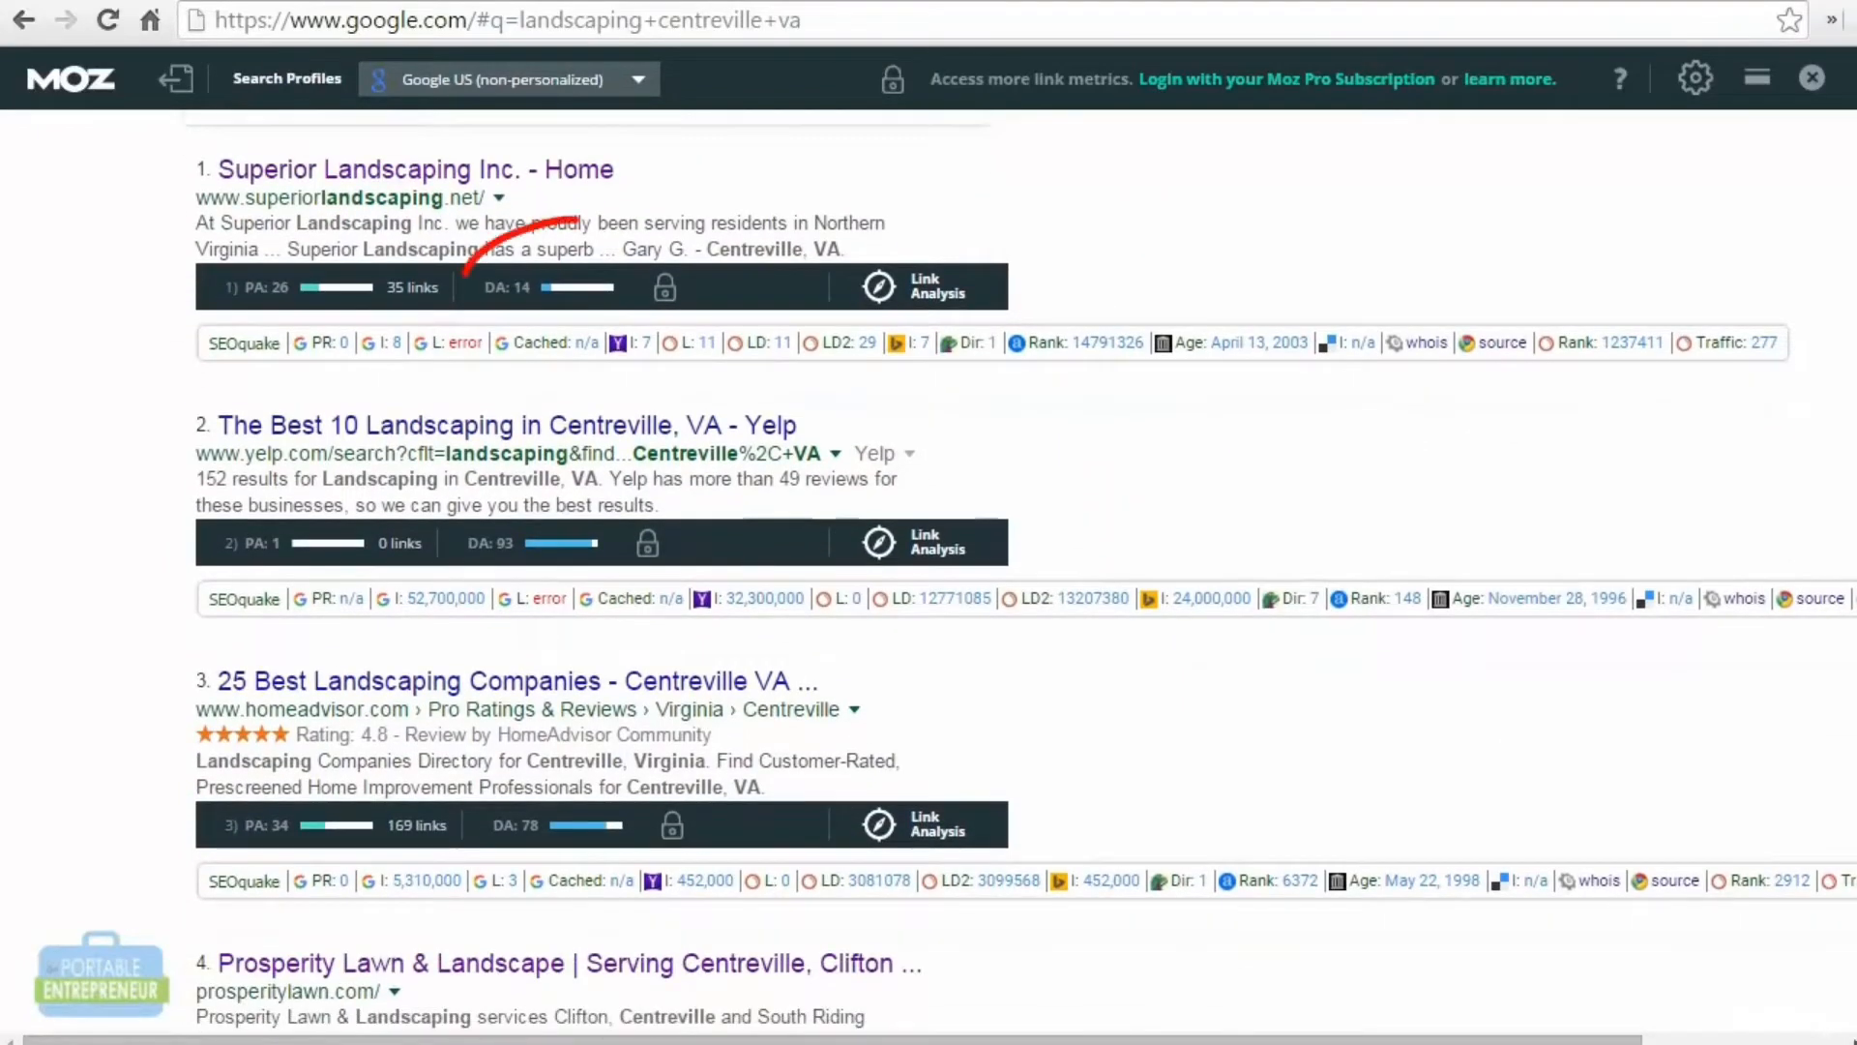
scroll(929, 571, down, 3)
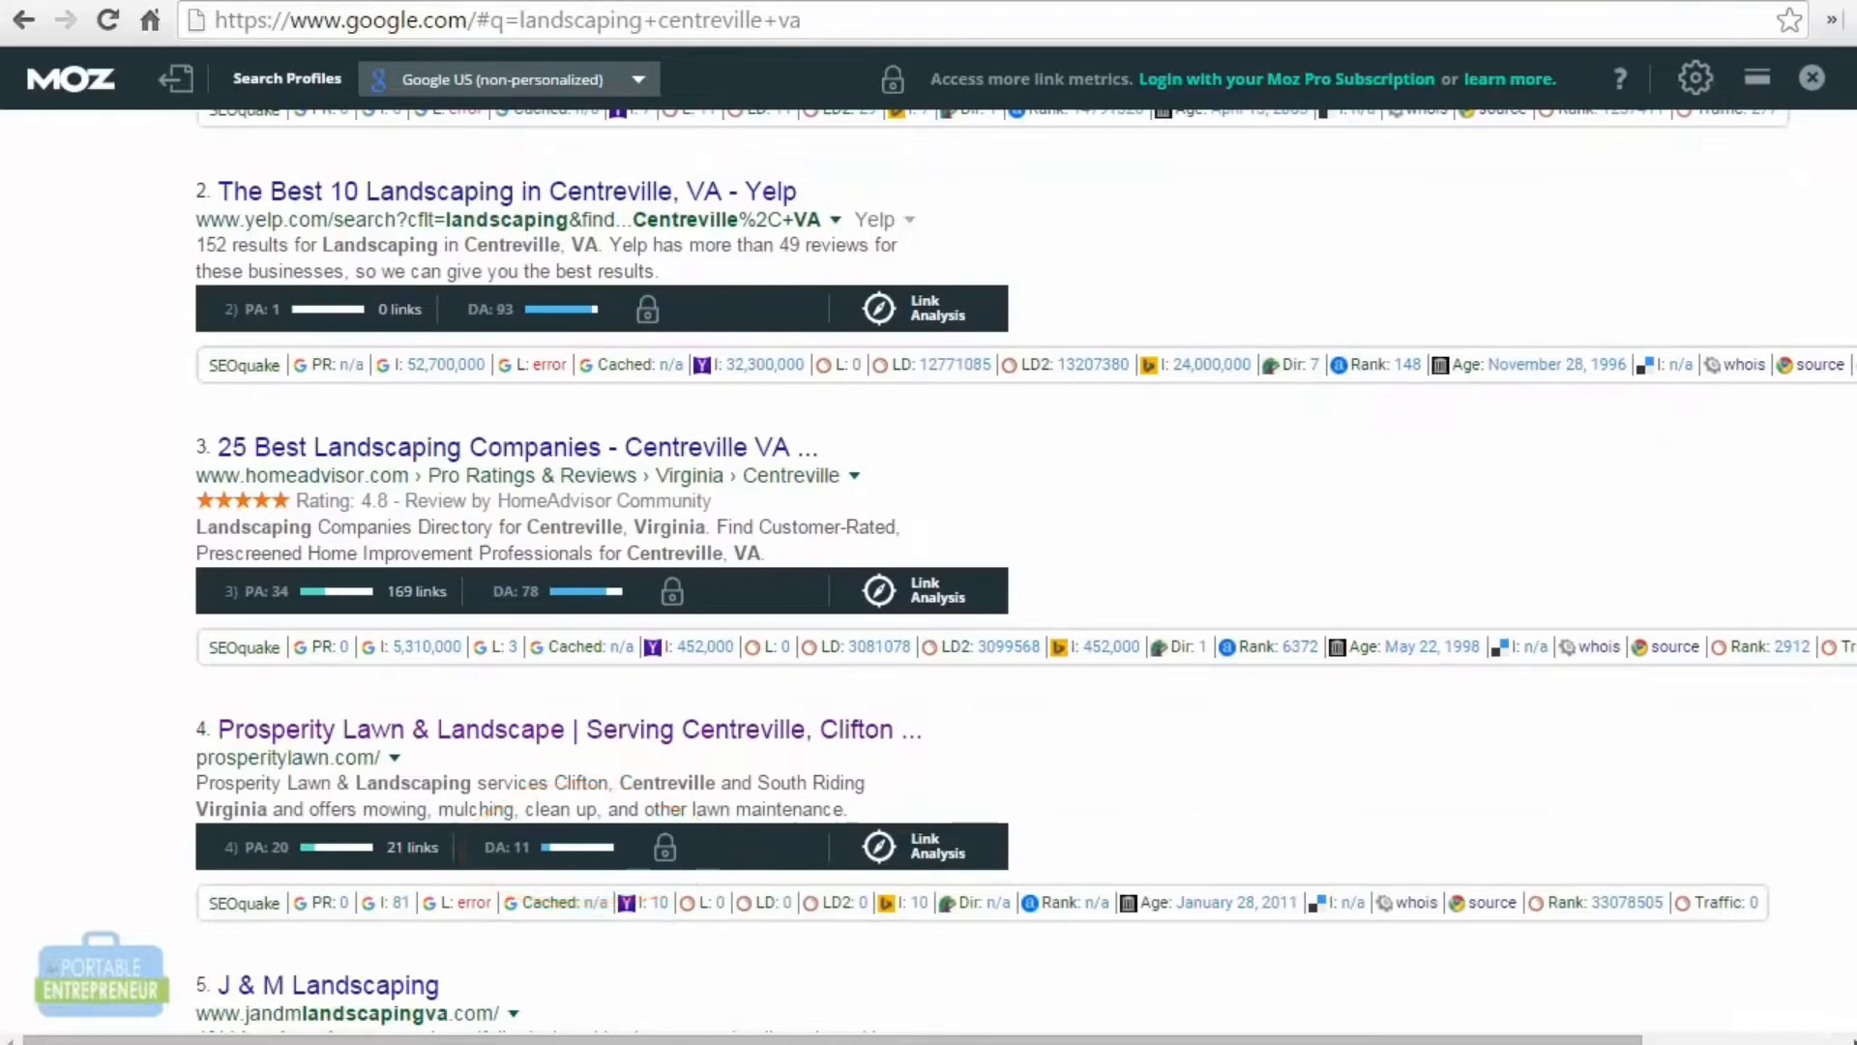
scroll(928, 571, down, 5)
scroll(929, 571, down, 1)
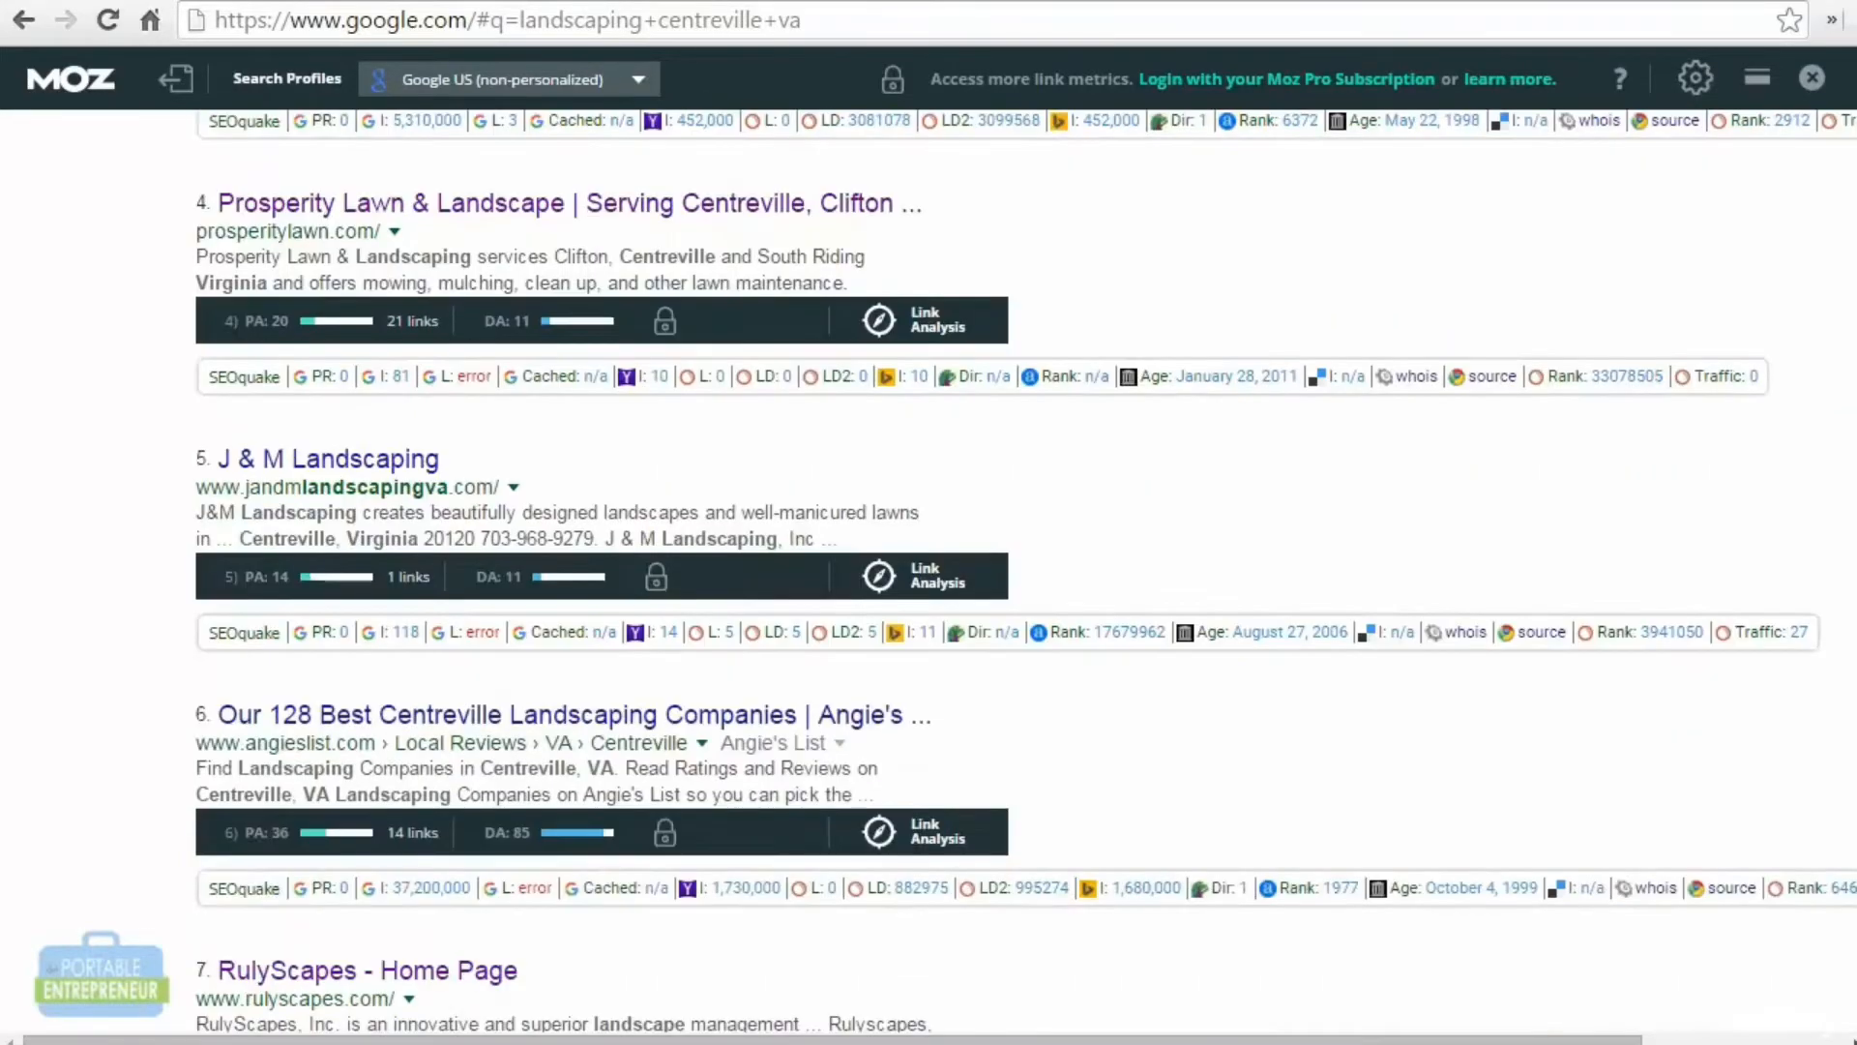
scroll(928, 571, down, 6)
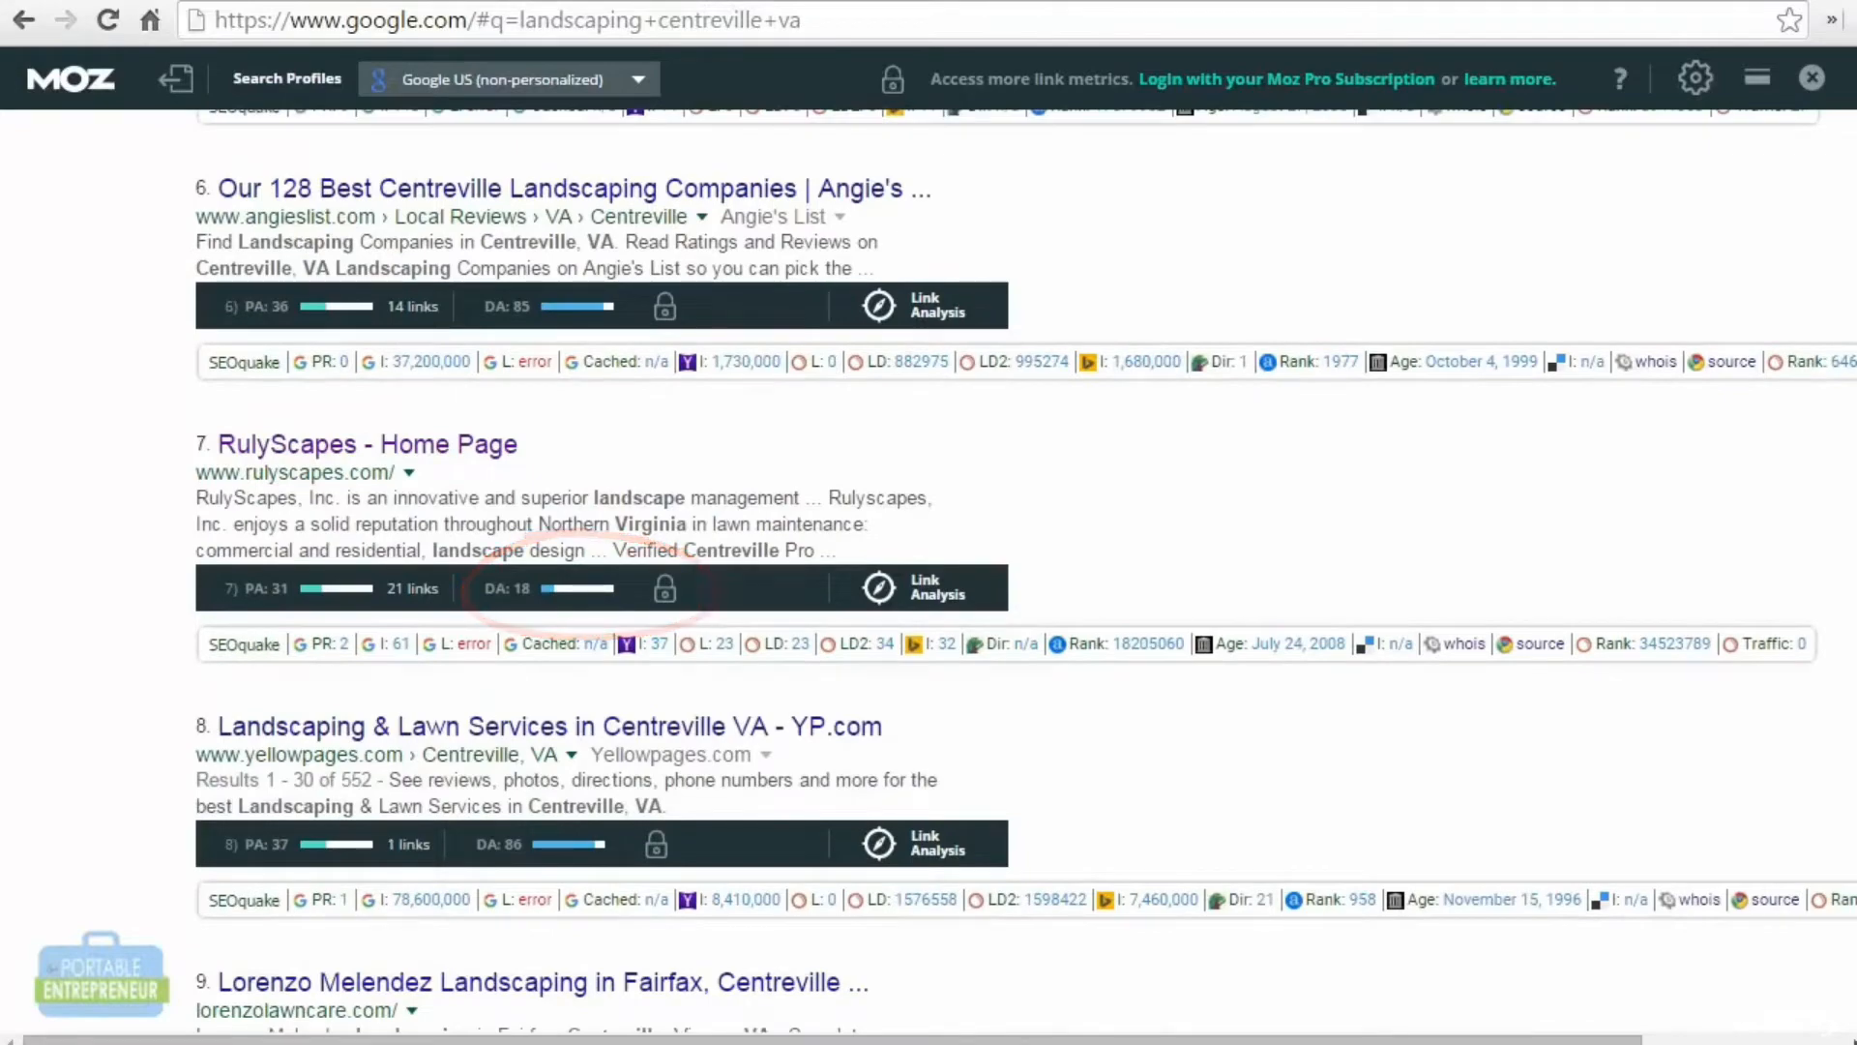
scroll(928, 571, down, 3)
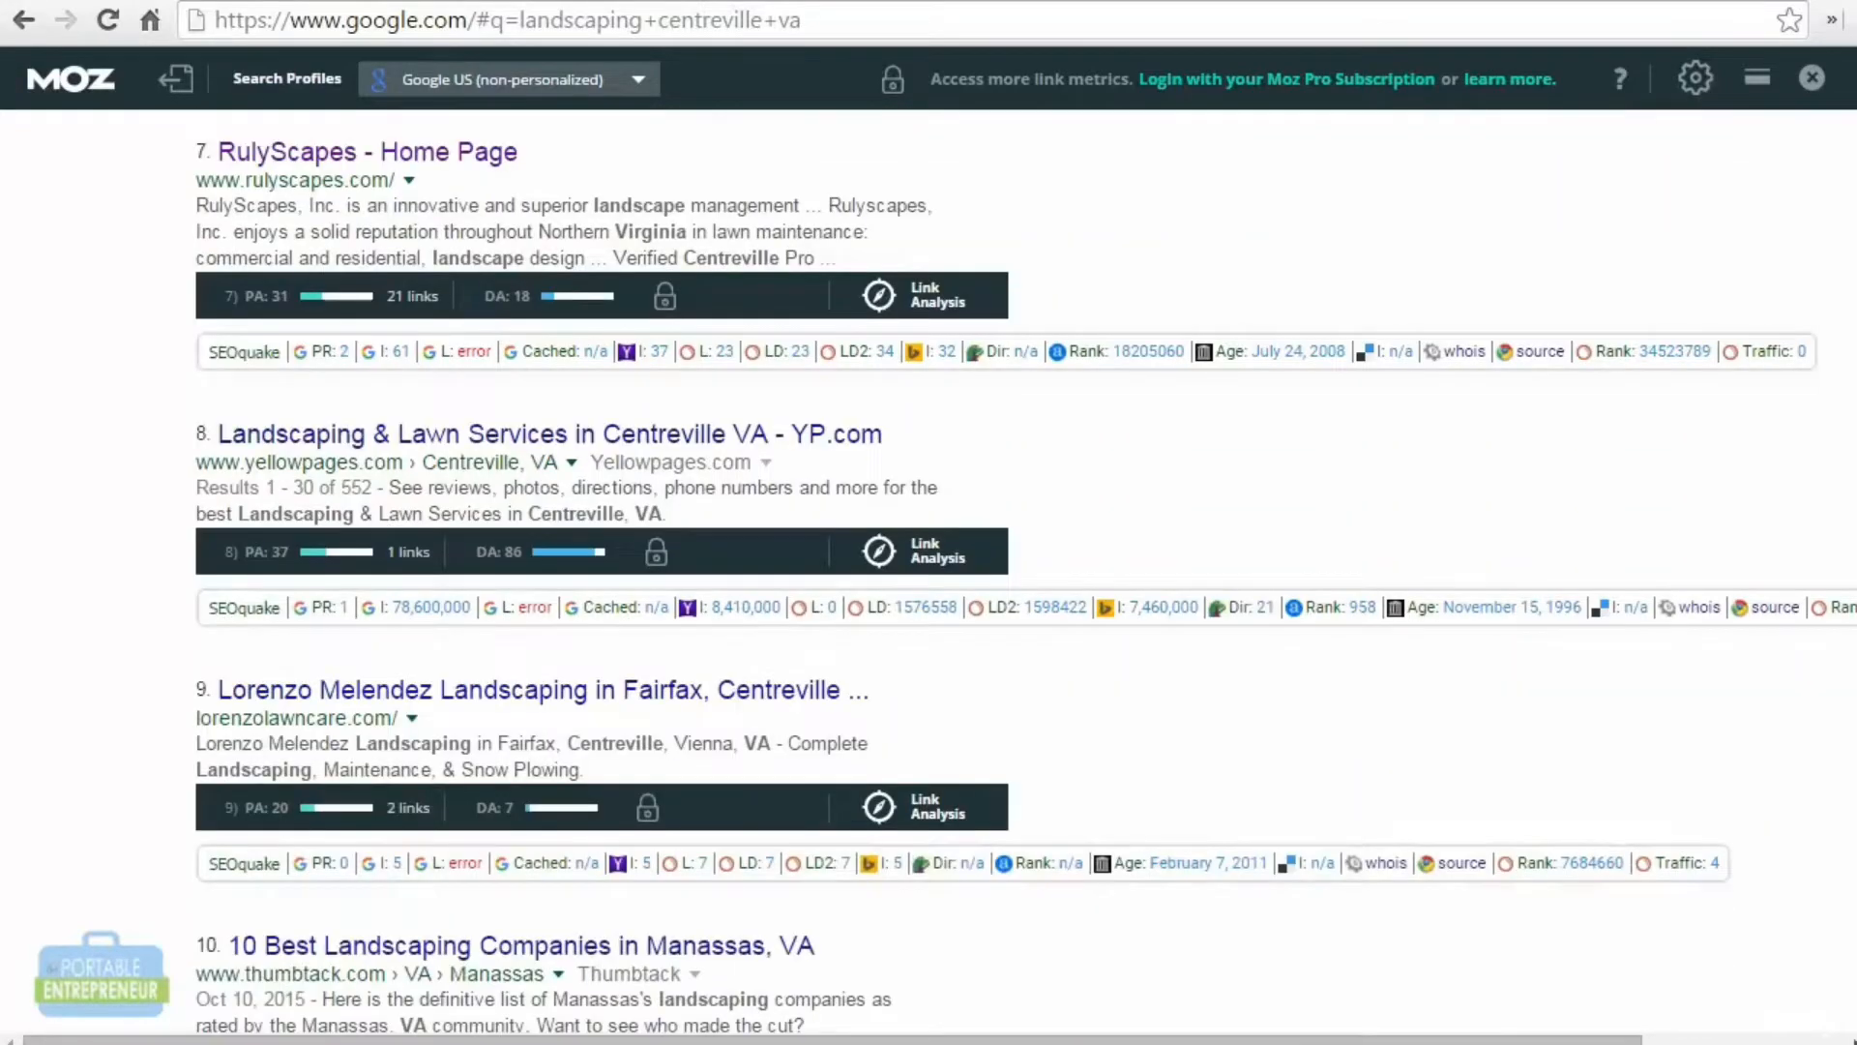
scroll(928, 571, down, 2)
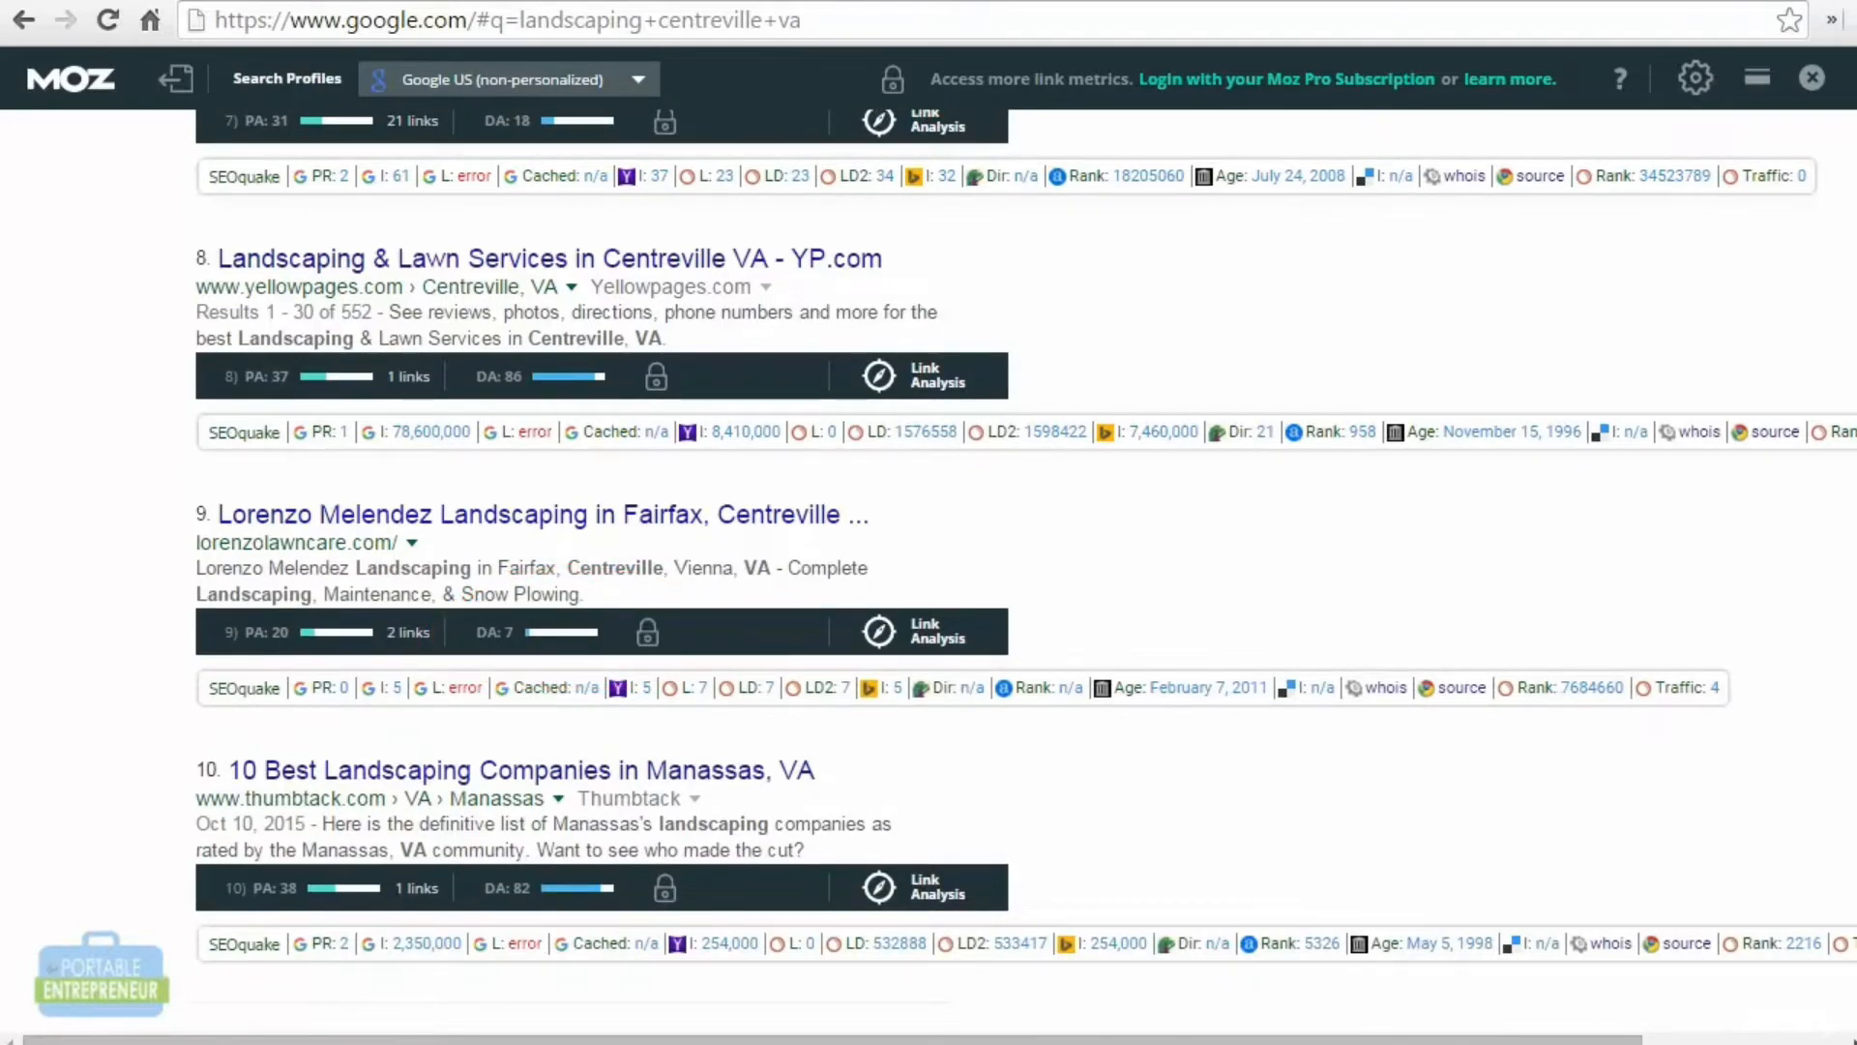
scroll(929, 570, up, 15)
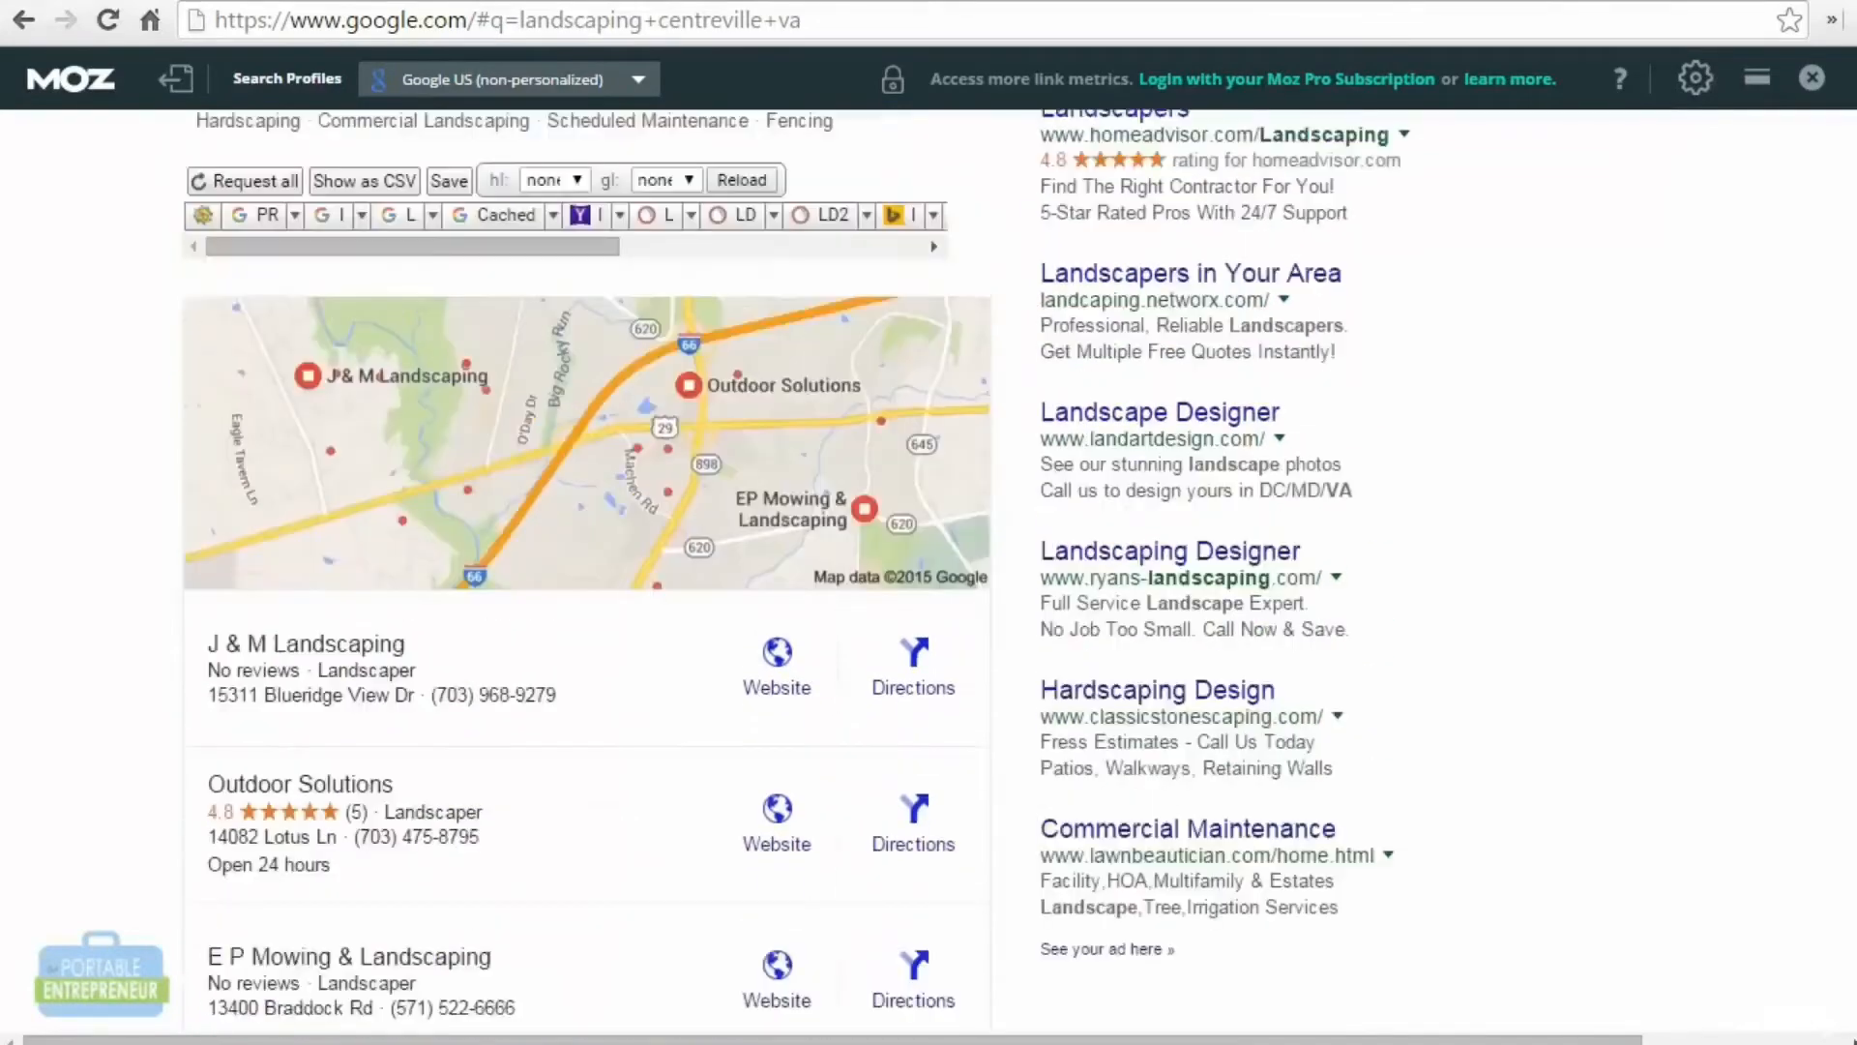
scroll(928, 571, up, 2)
Step: Check the SEOquake PageRank (PR) values of the organic results from Superior Landscaping through RulyScapes
scroll(929, 571, down, 9)
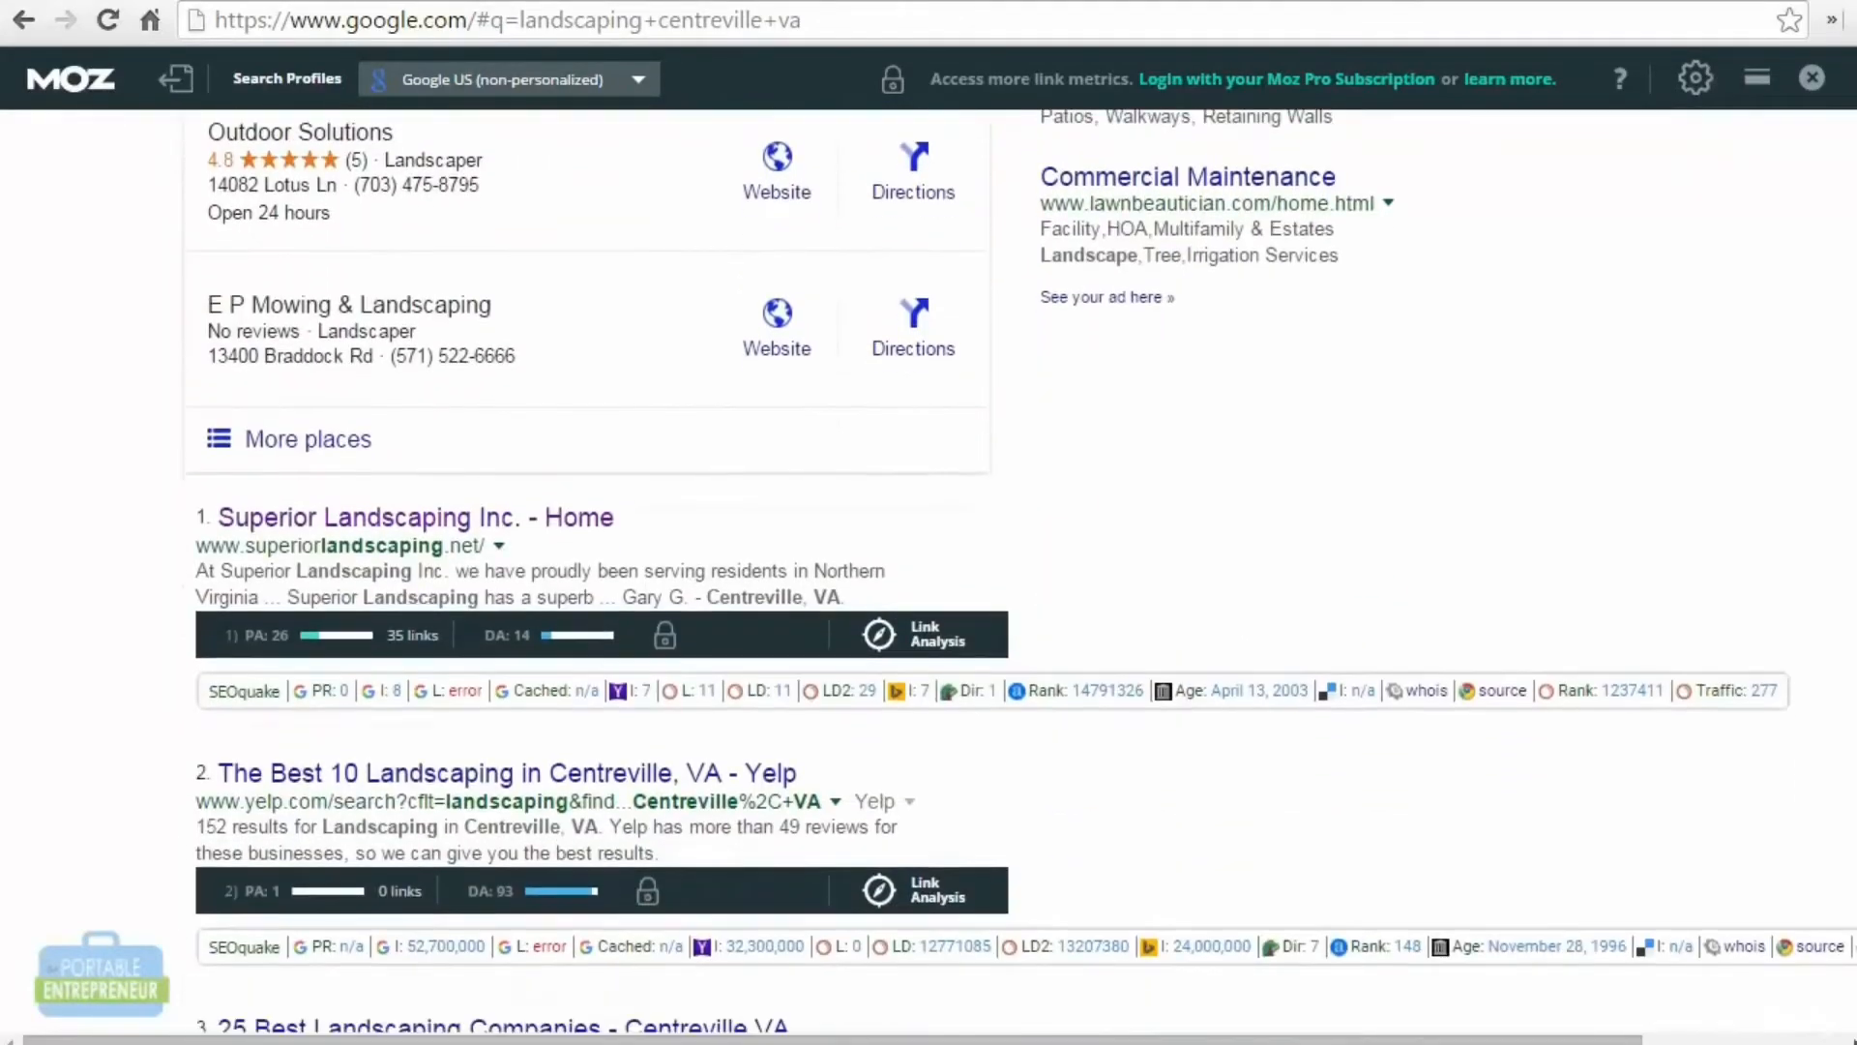
scroll(928, 571, down, 4)
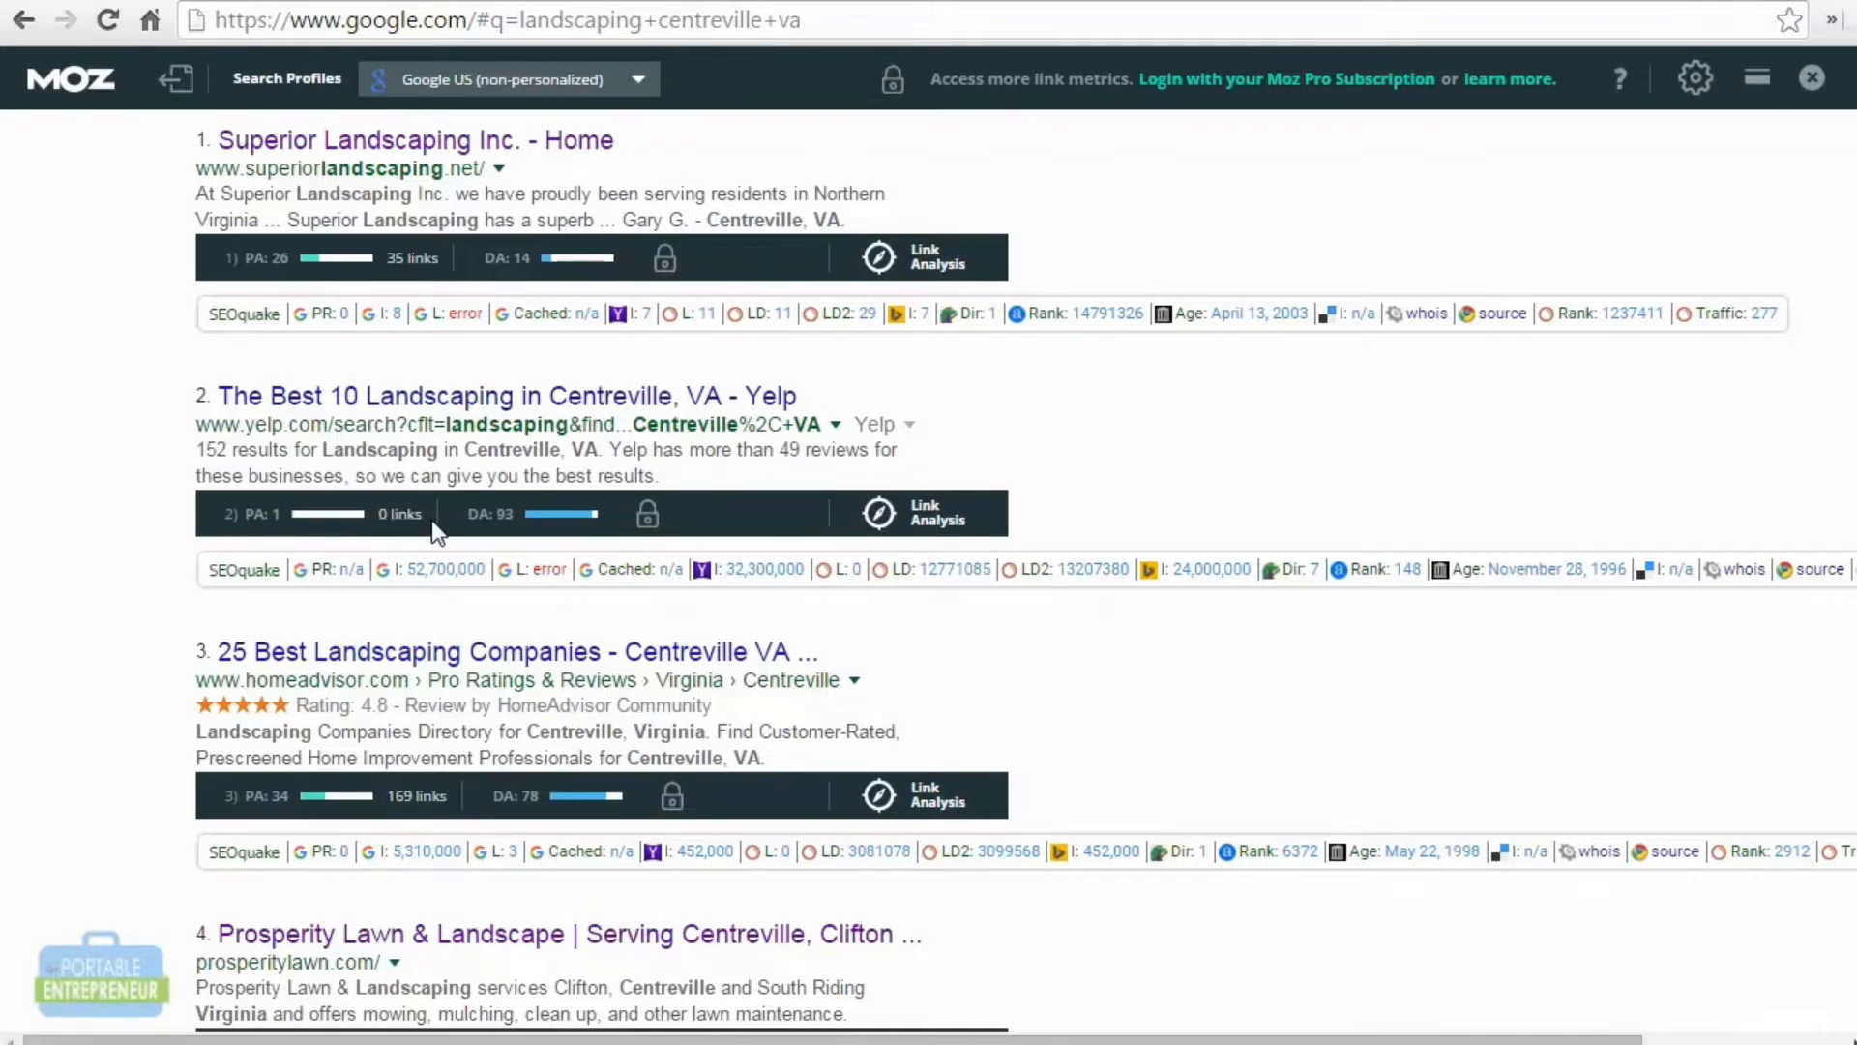
scroll(431, 524, down, 2)
scroll(440, 528, down, 2)
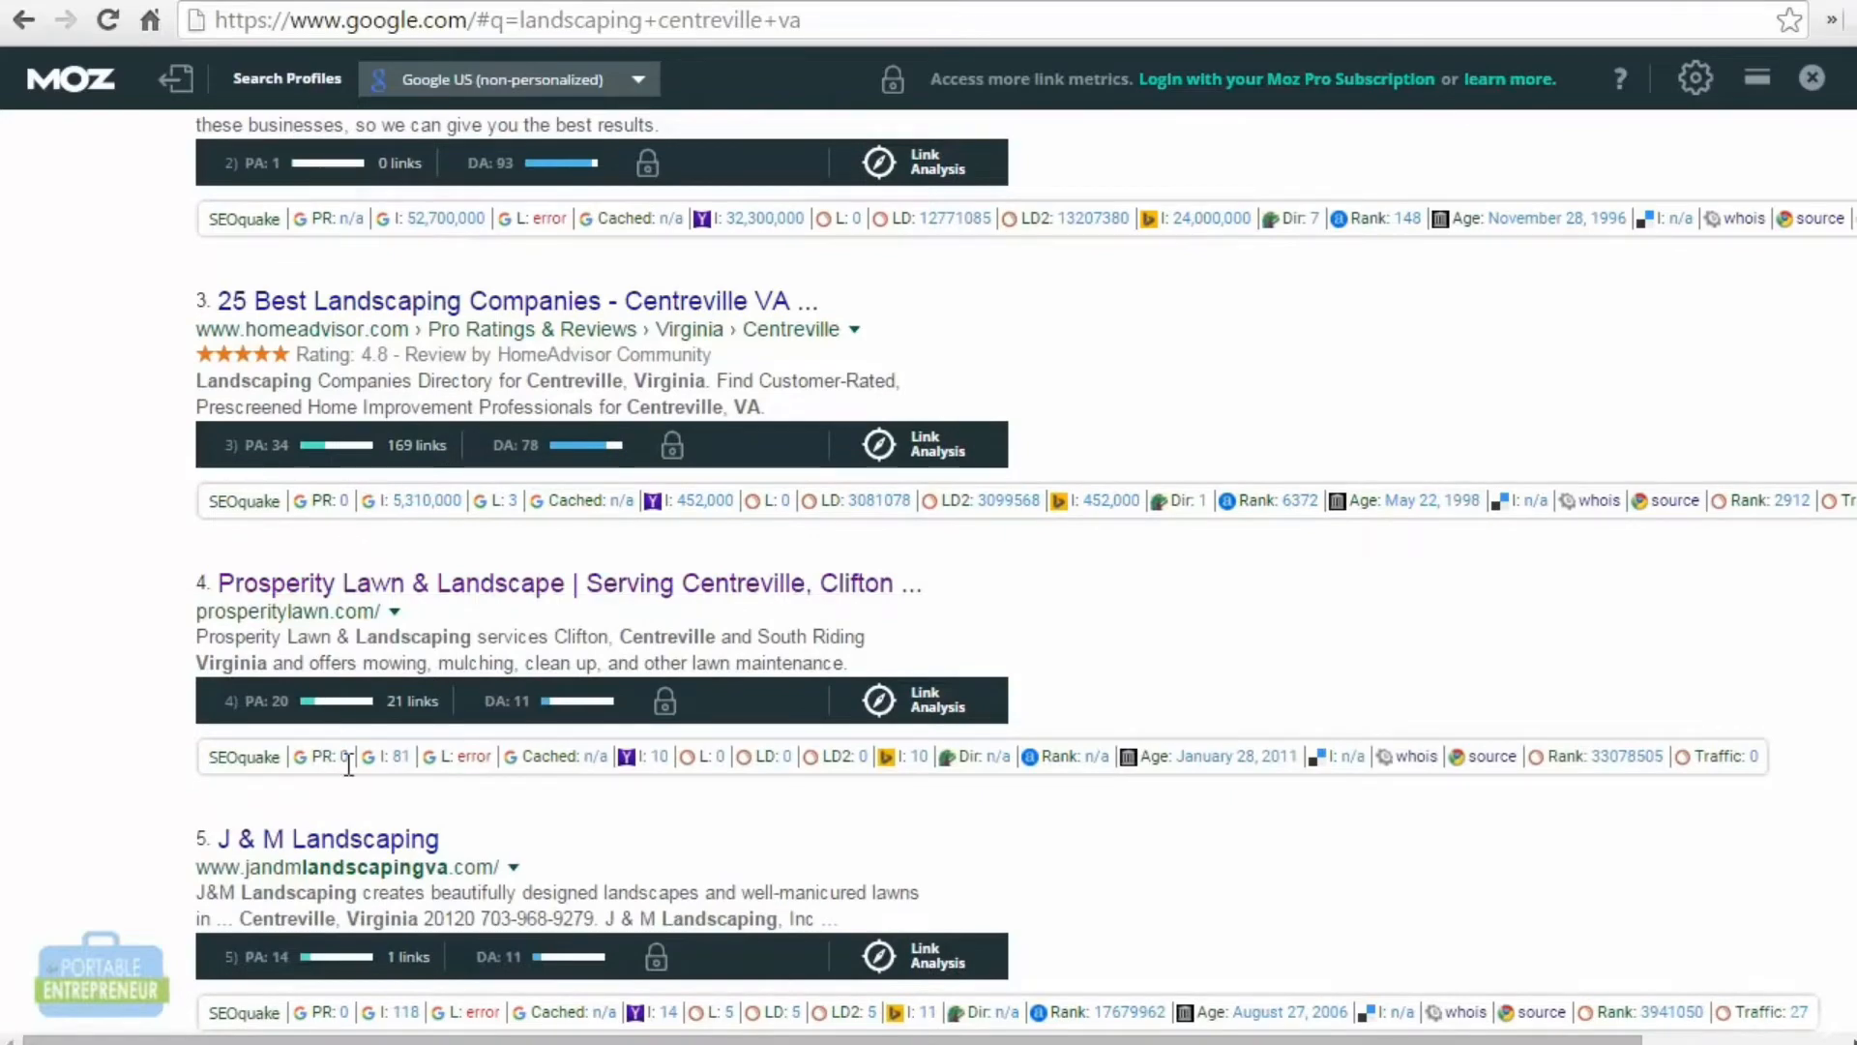
scroll(356, 966, down, 1)
scroll(354, 965, down, 3)
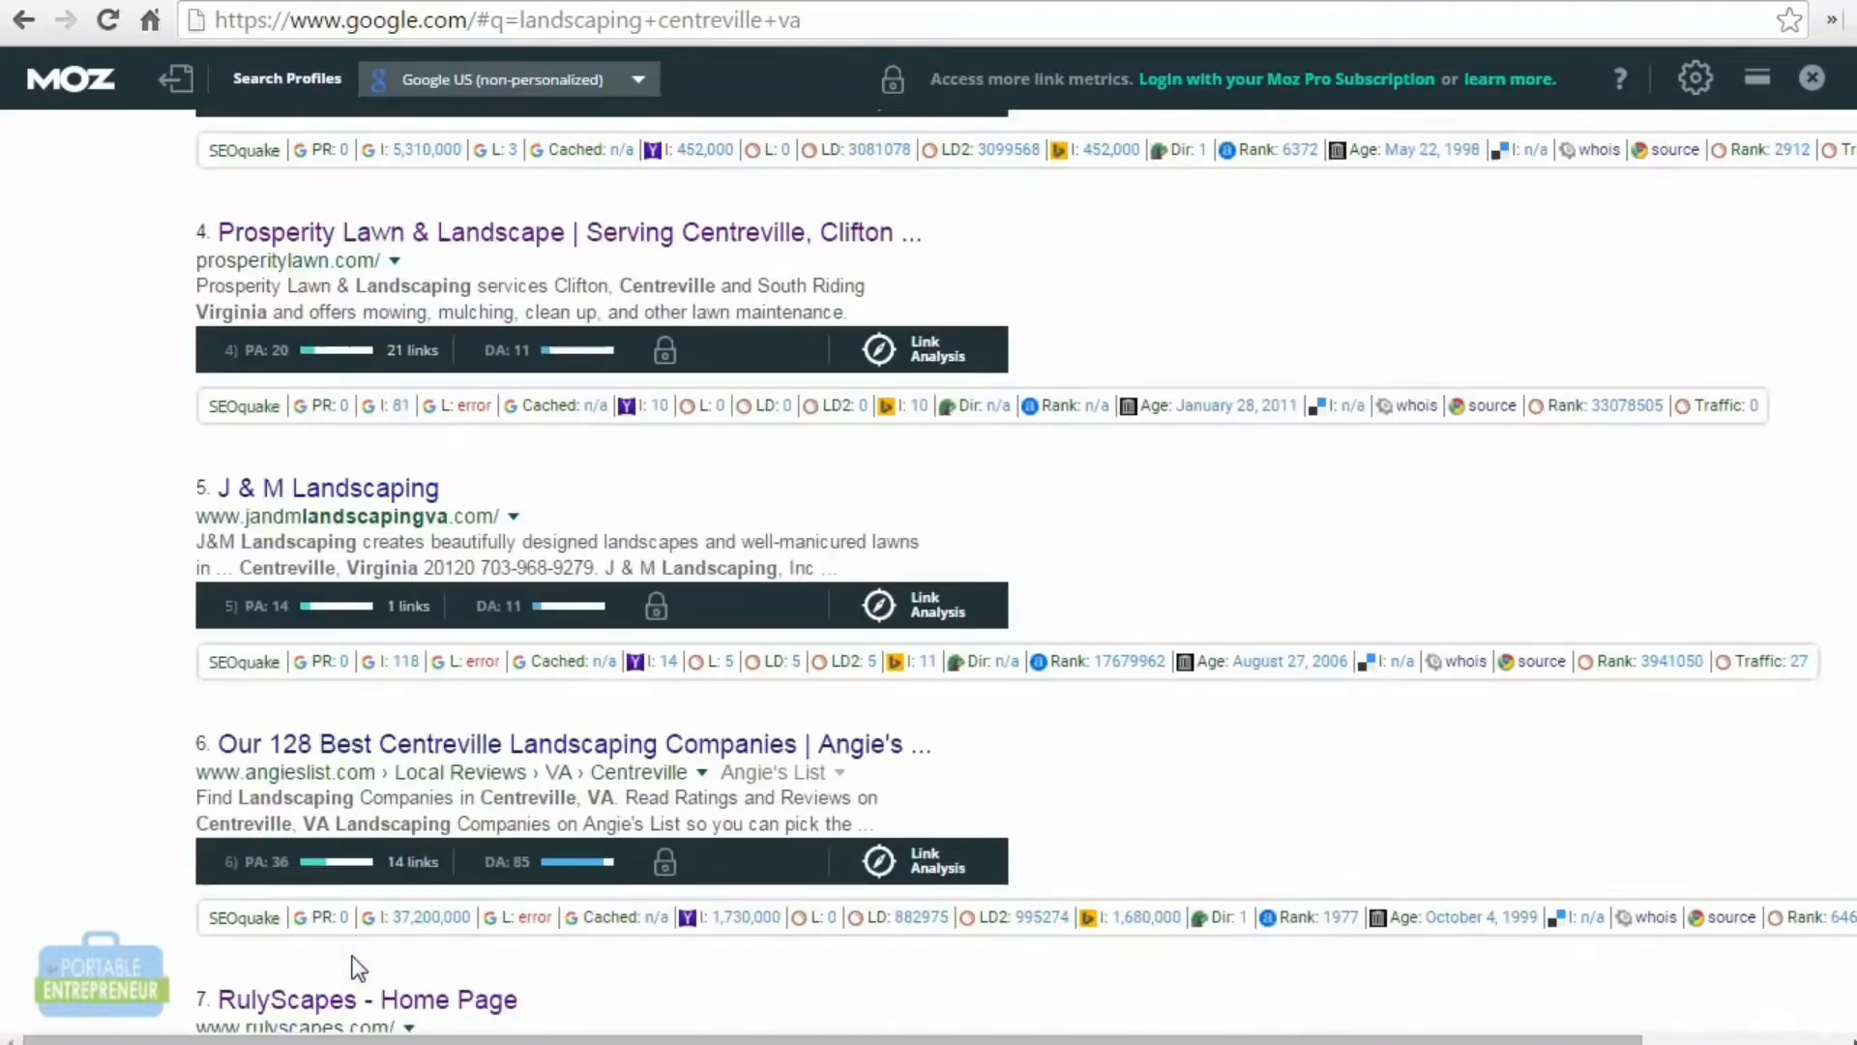
scroll(358, 939, down, 1)
scroll(360, 909, down, 1)
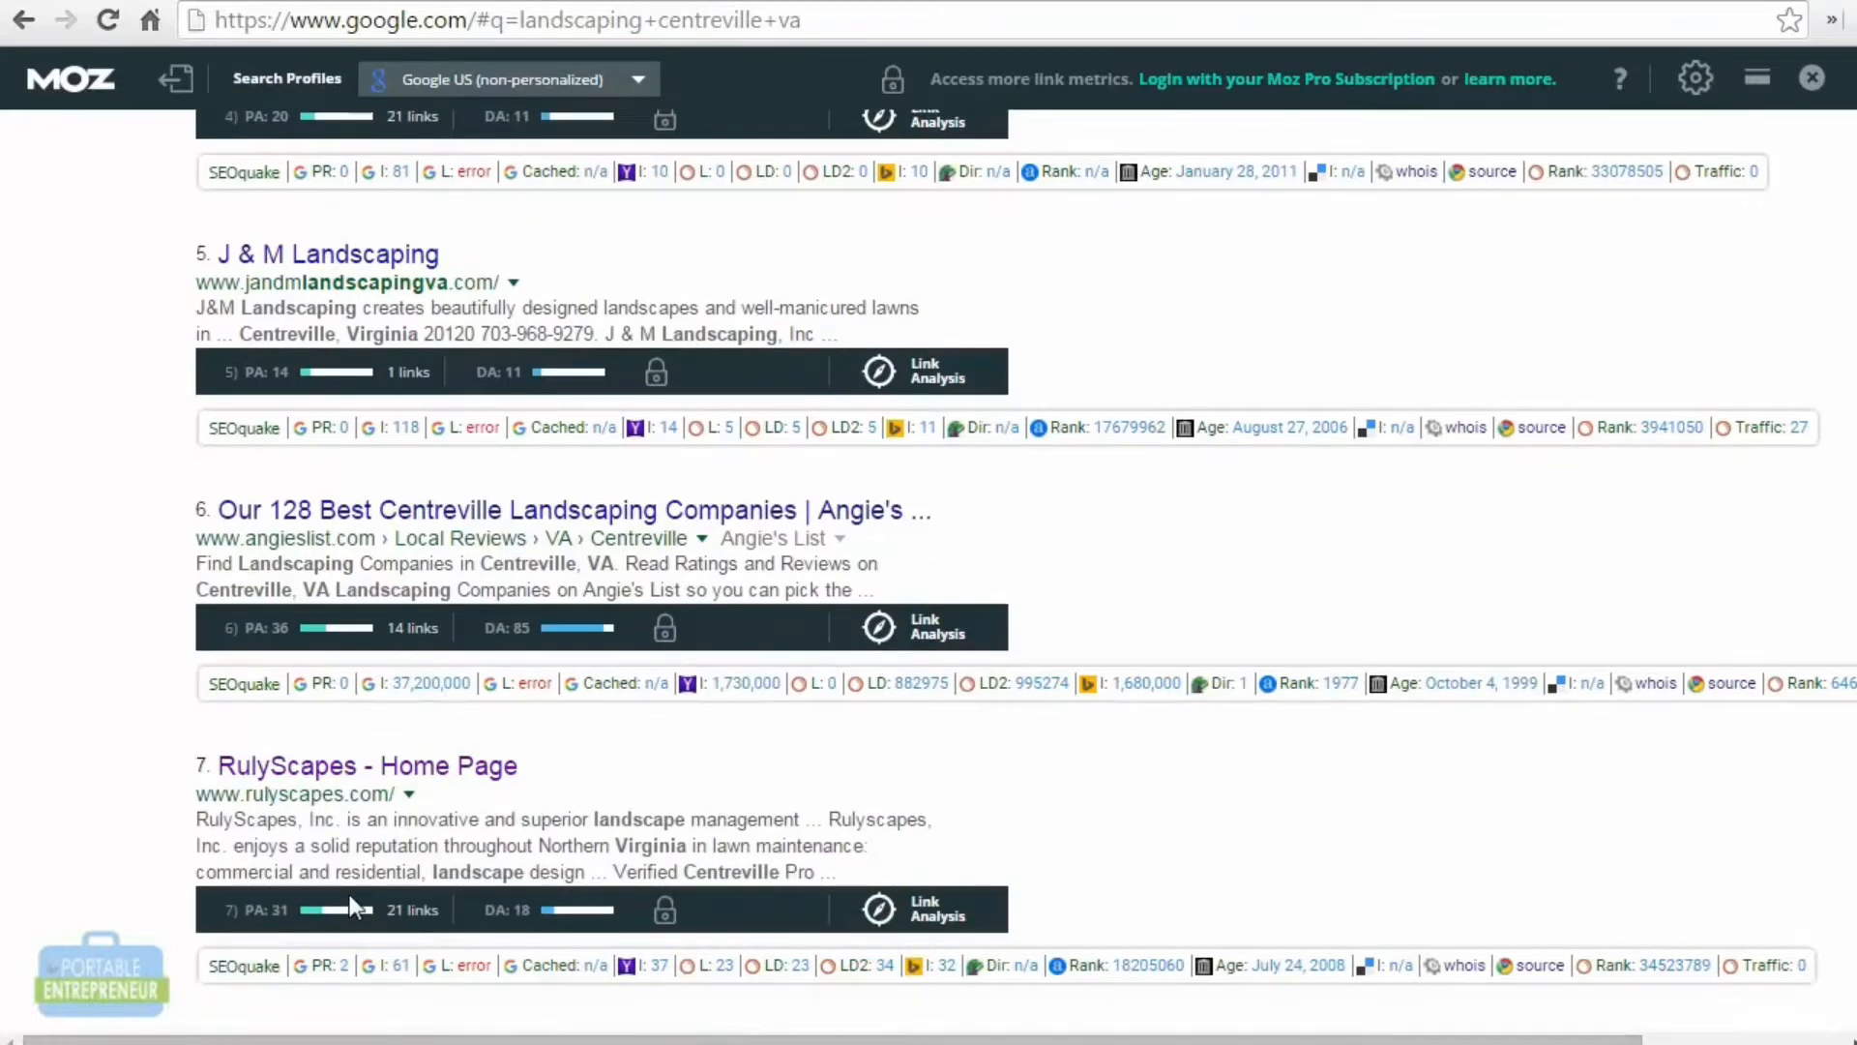
Step: Compare the MozBar link counts of the organic results, from Superior Landscaping down to YP.com, and return to the first result
scroll(353, 907, up, 8)
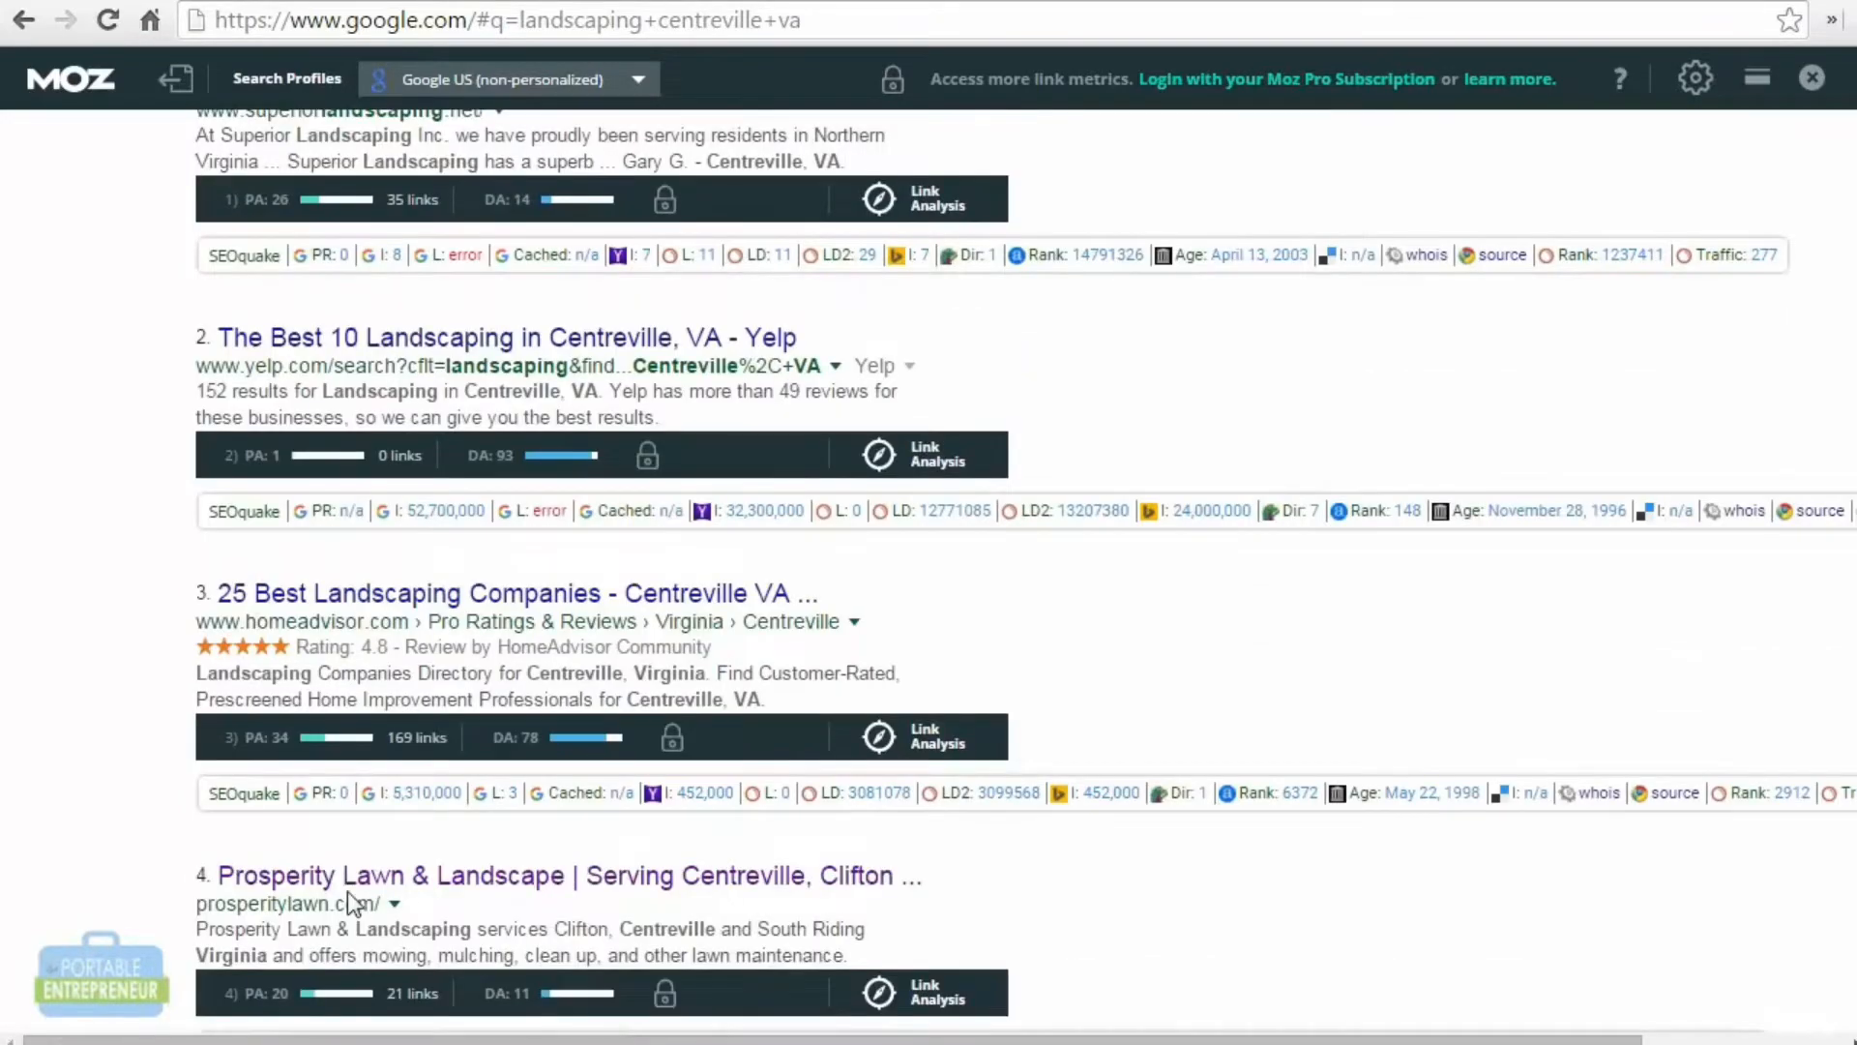
scroll(350, 905, up, 1)
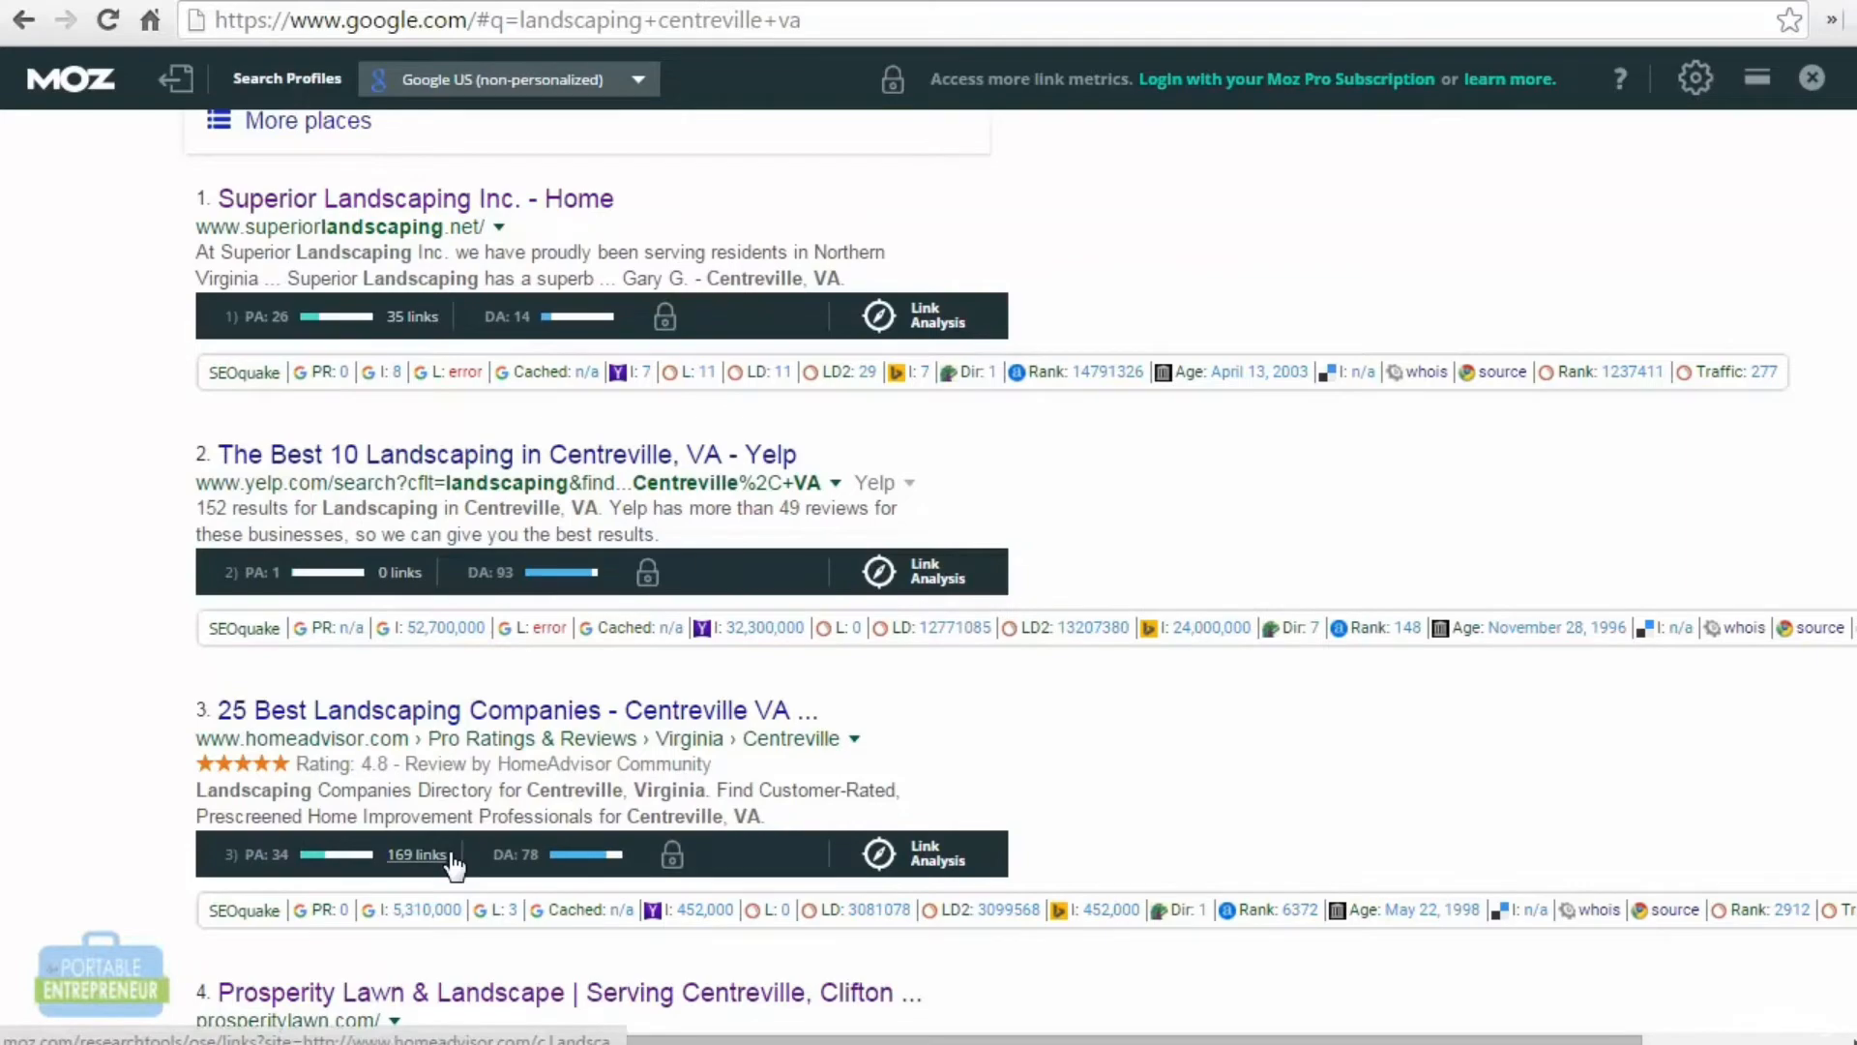
scroll(451, 864, down, 5)
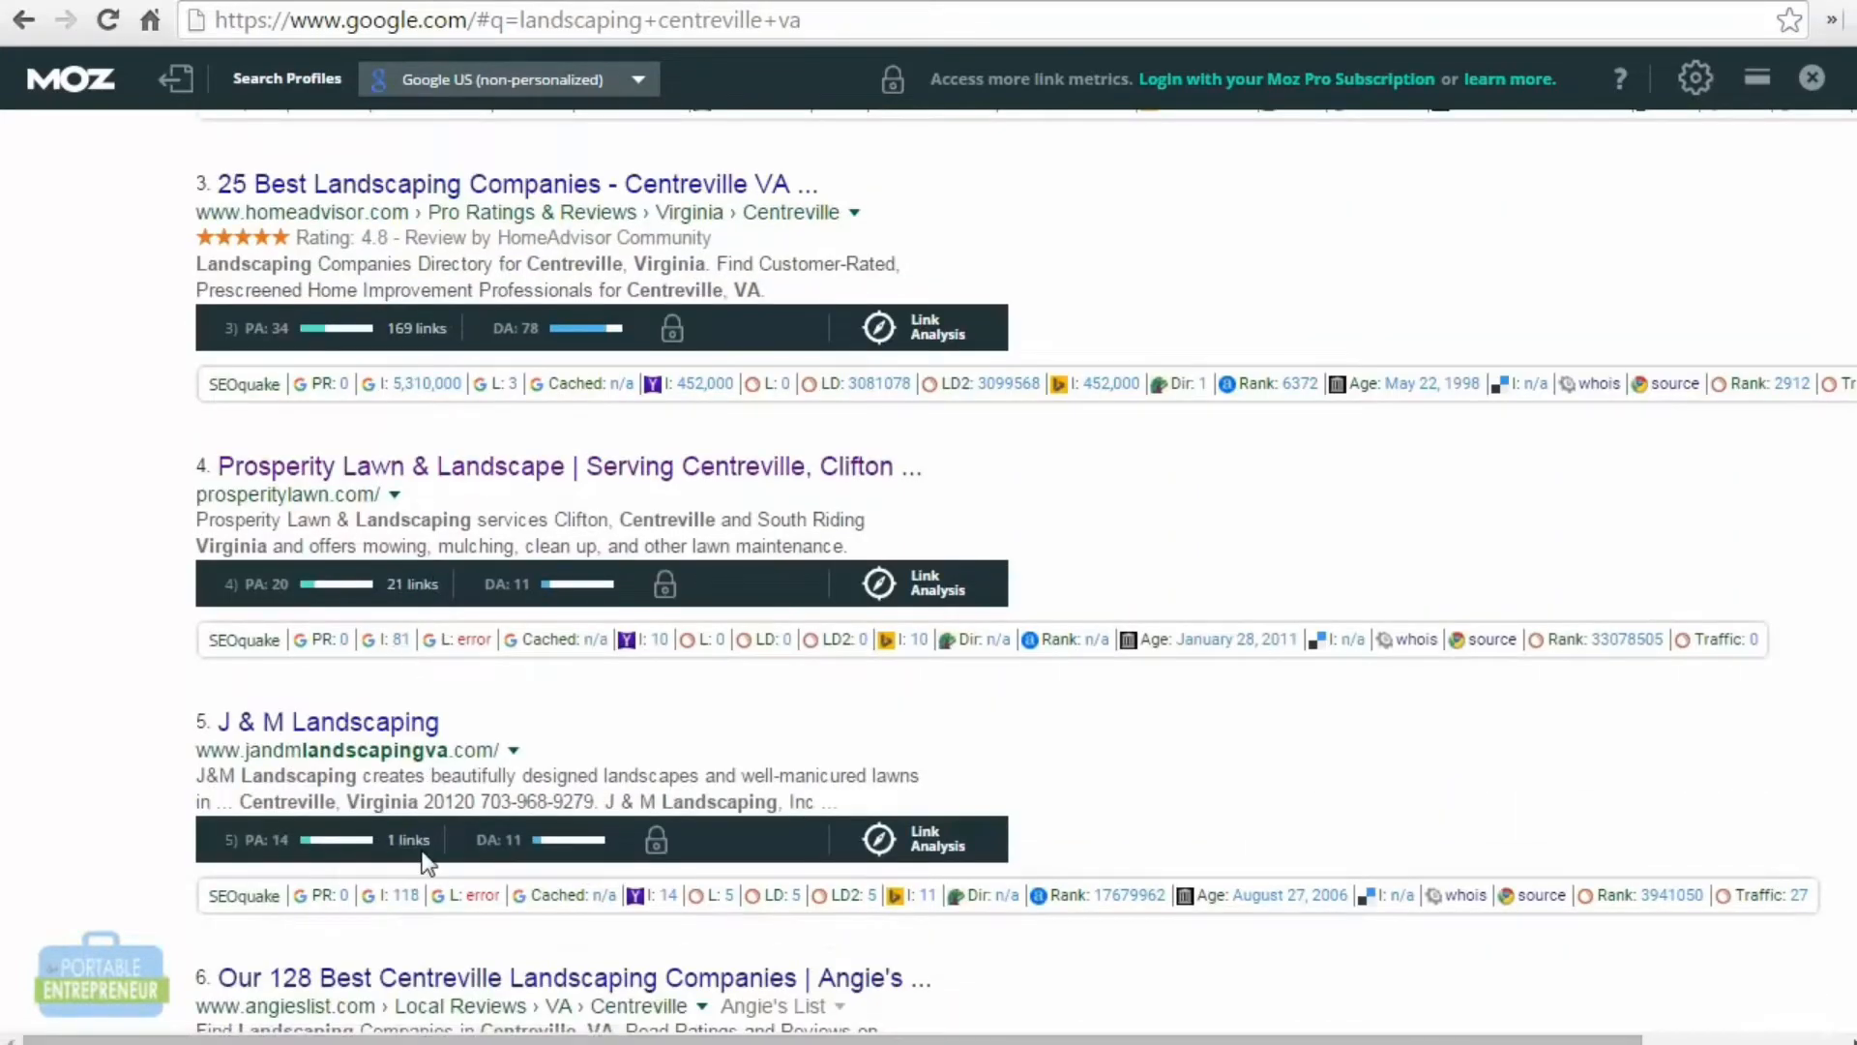
scroll(426, 861, down, 4)
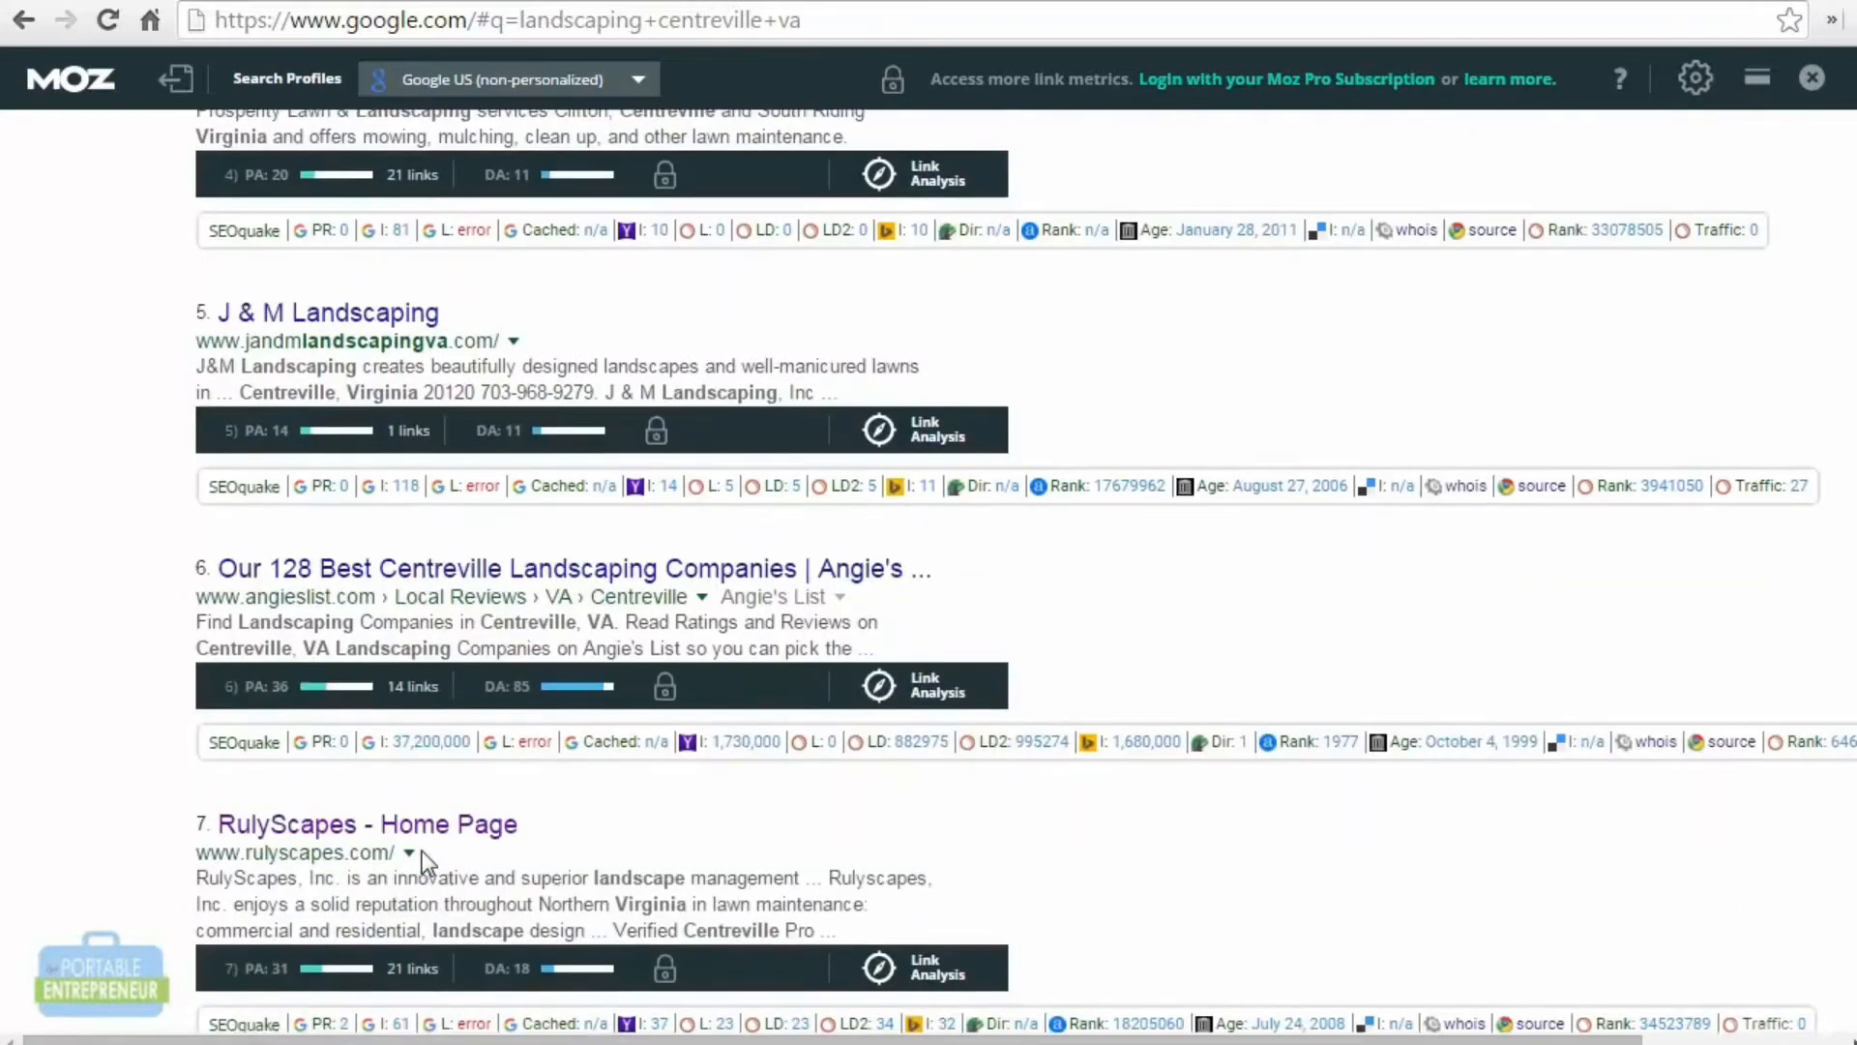
scroll(422, 851, down, 1)
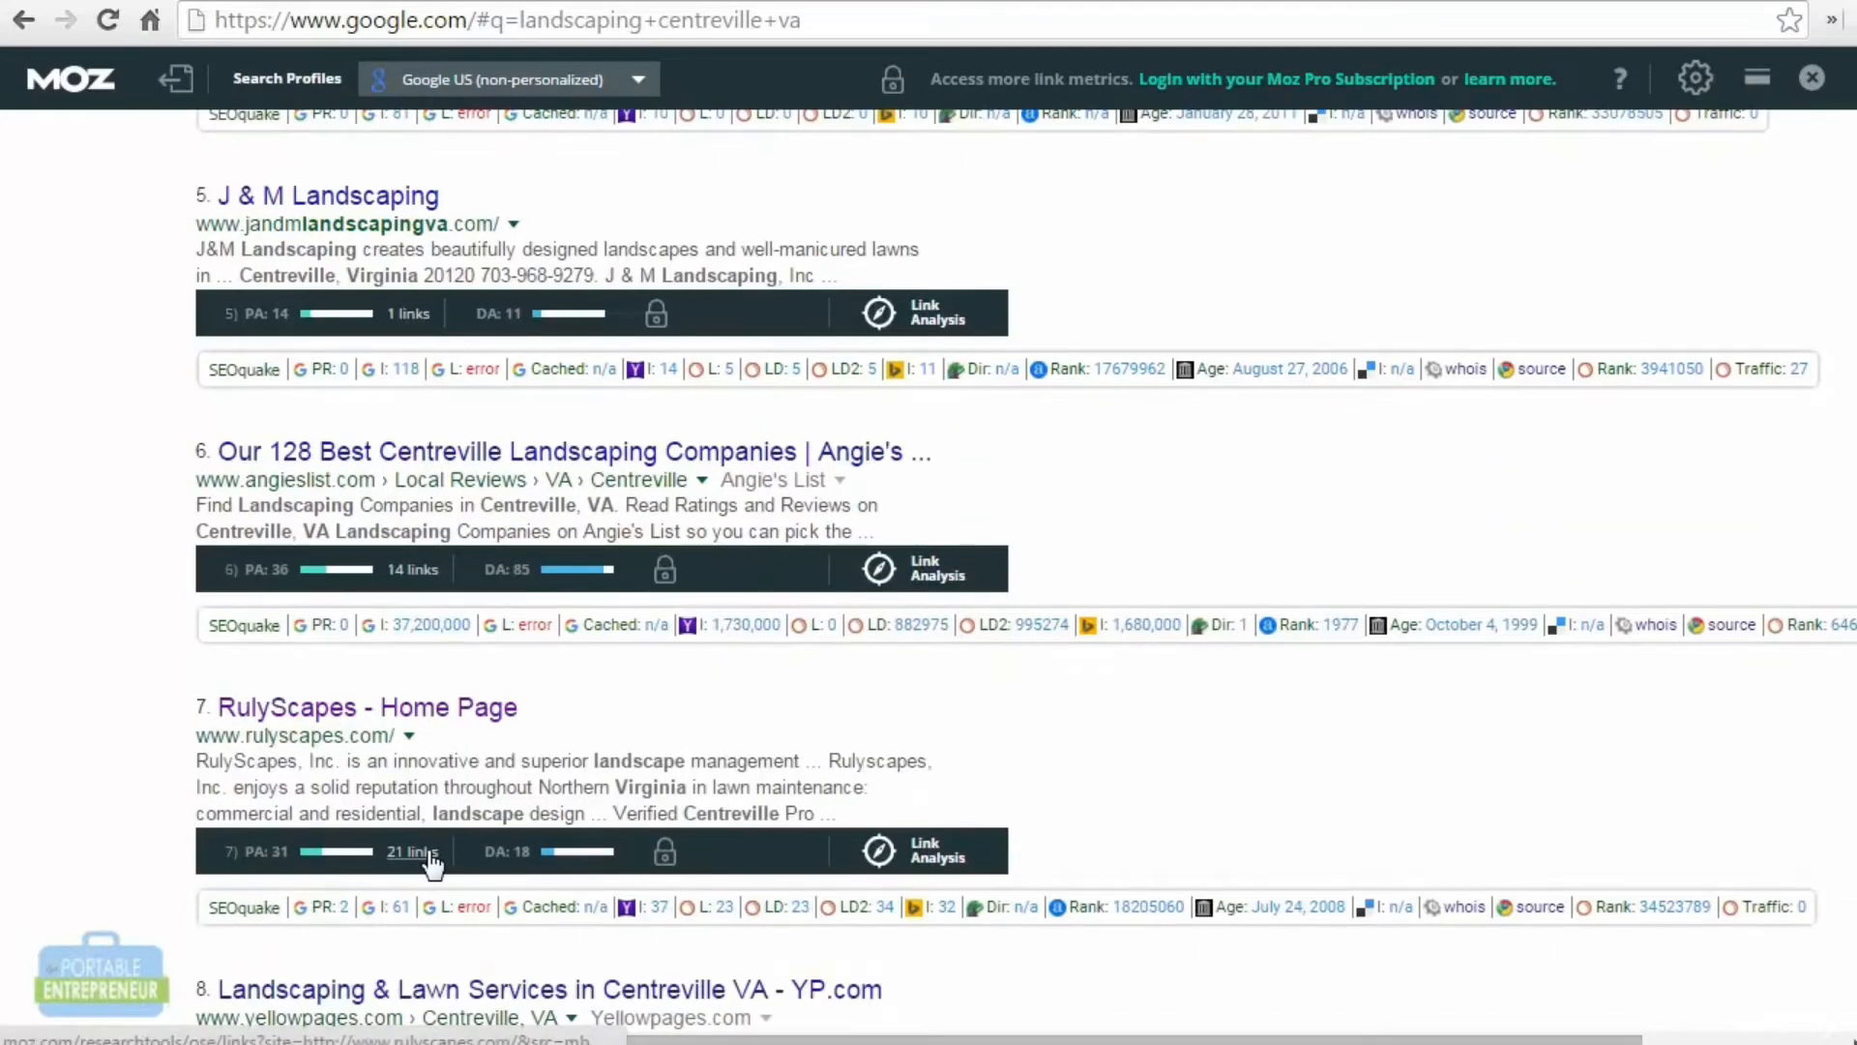
scroll(431, 864, down, 2)
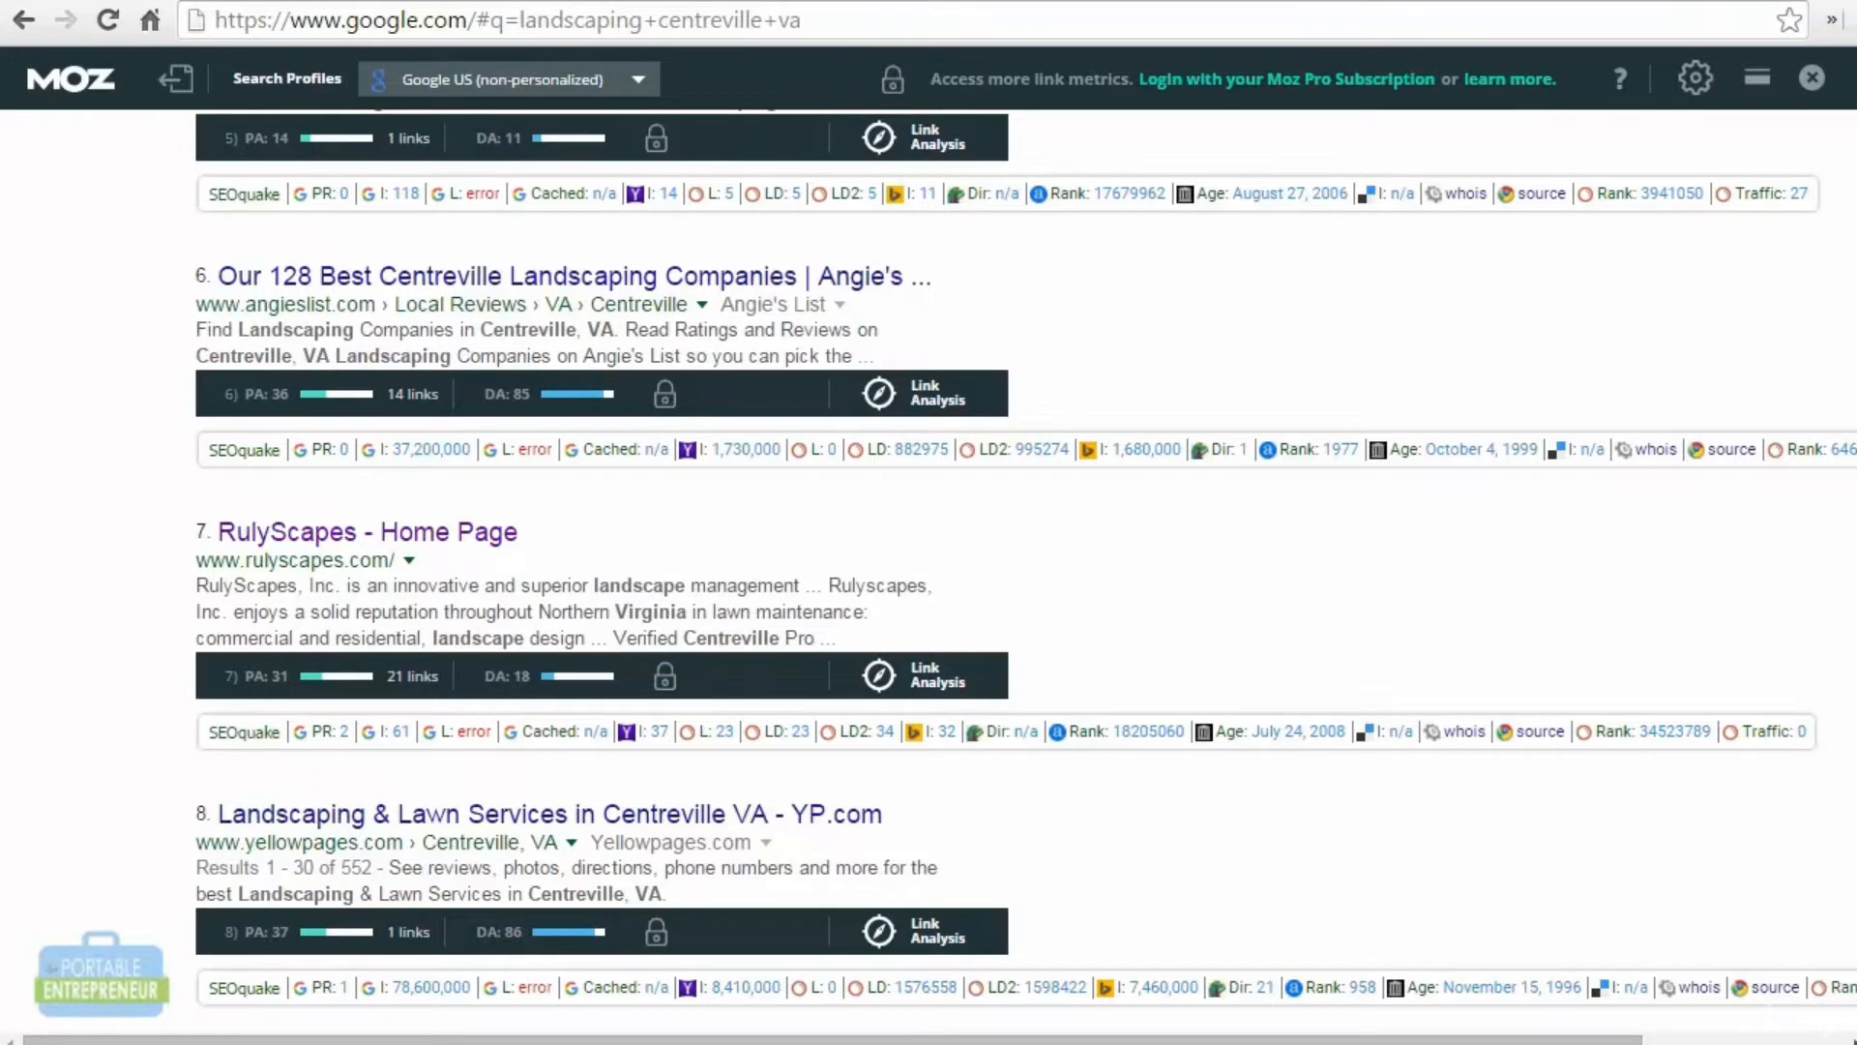
scroll(929, 571, up, 12)
scroll(929, 571, down, 4)
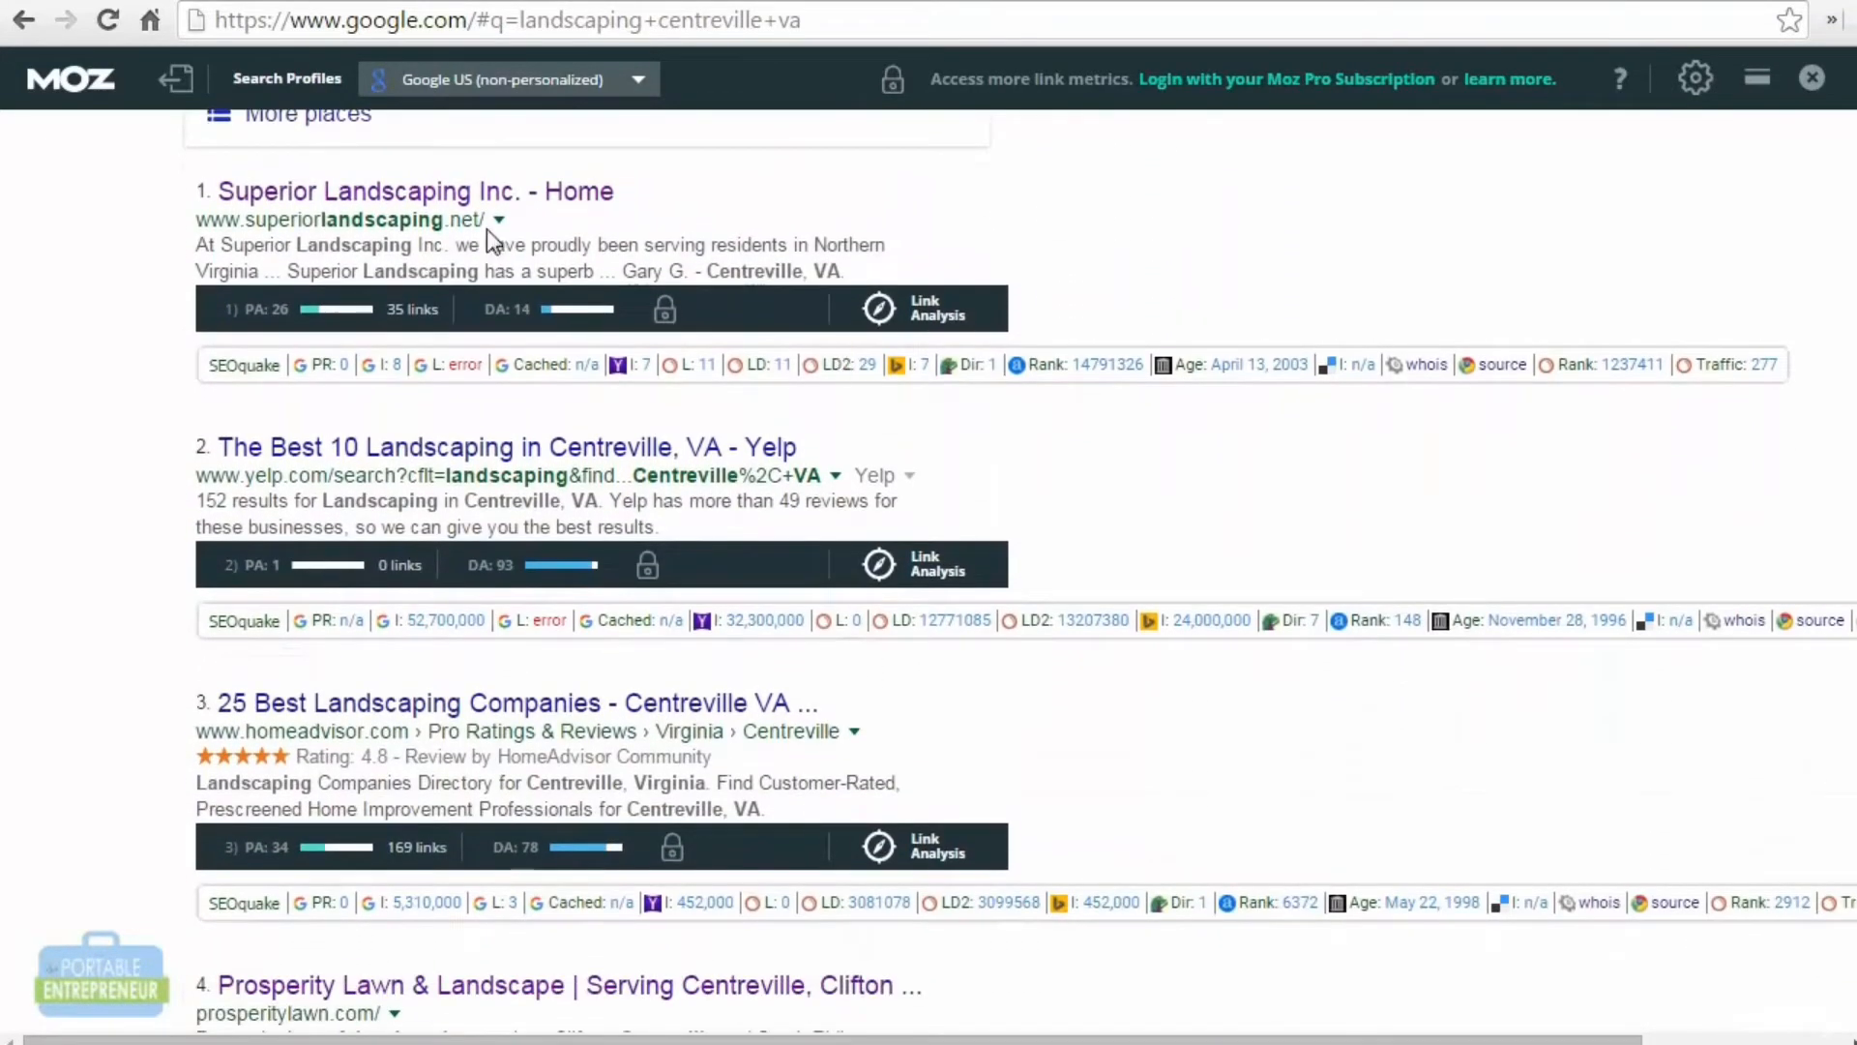
drag(487, 223, 212, 230)
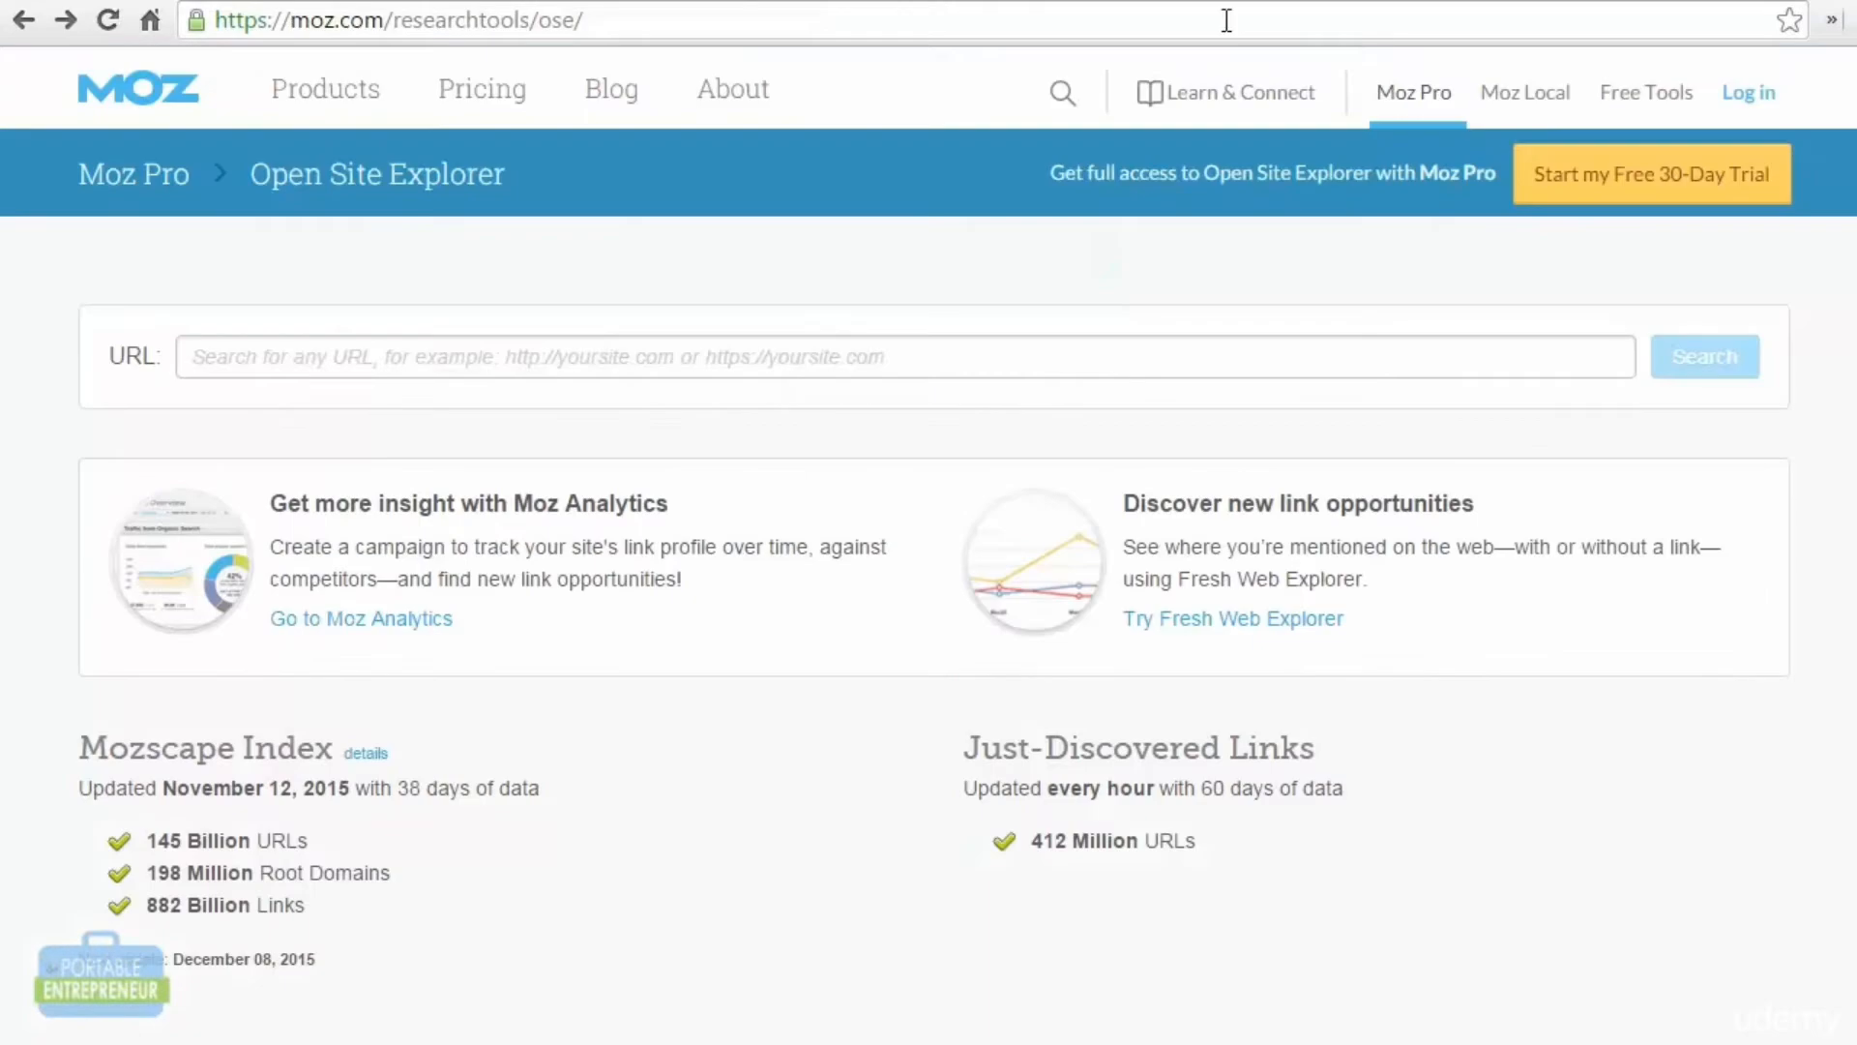
text(www.superiorlandscaping.net/)
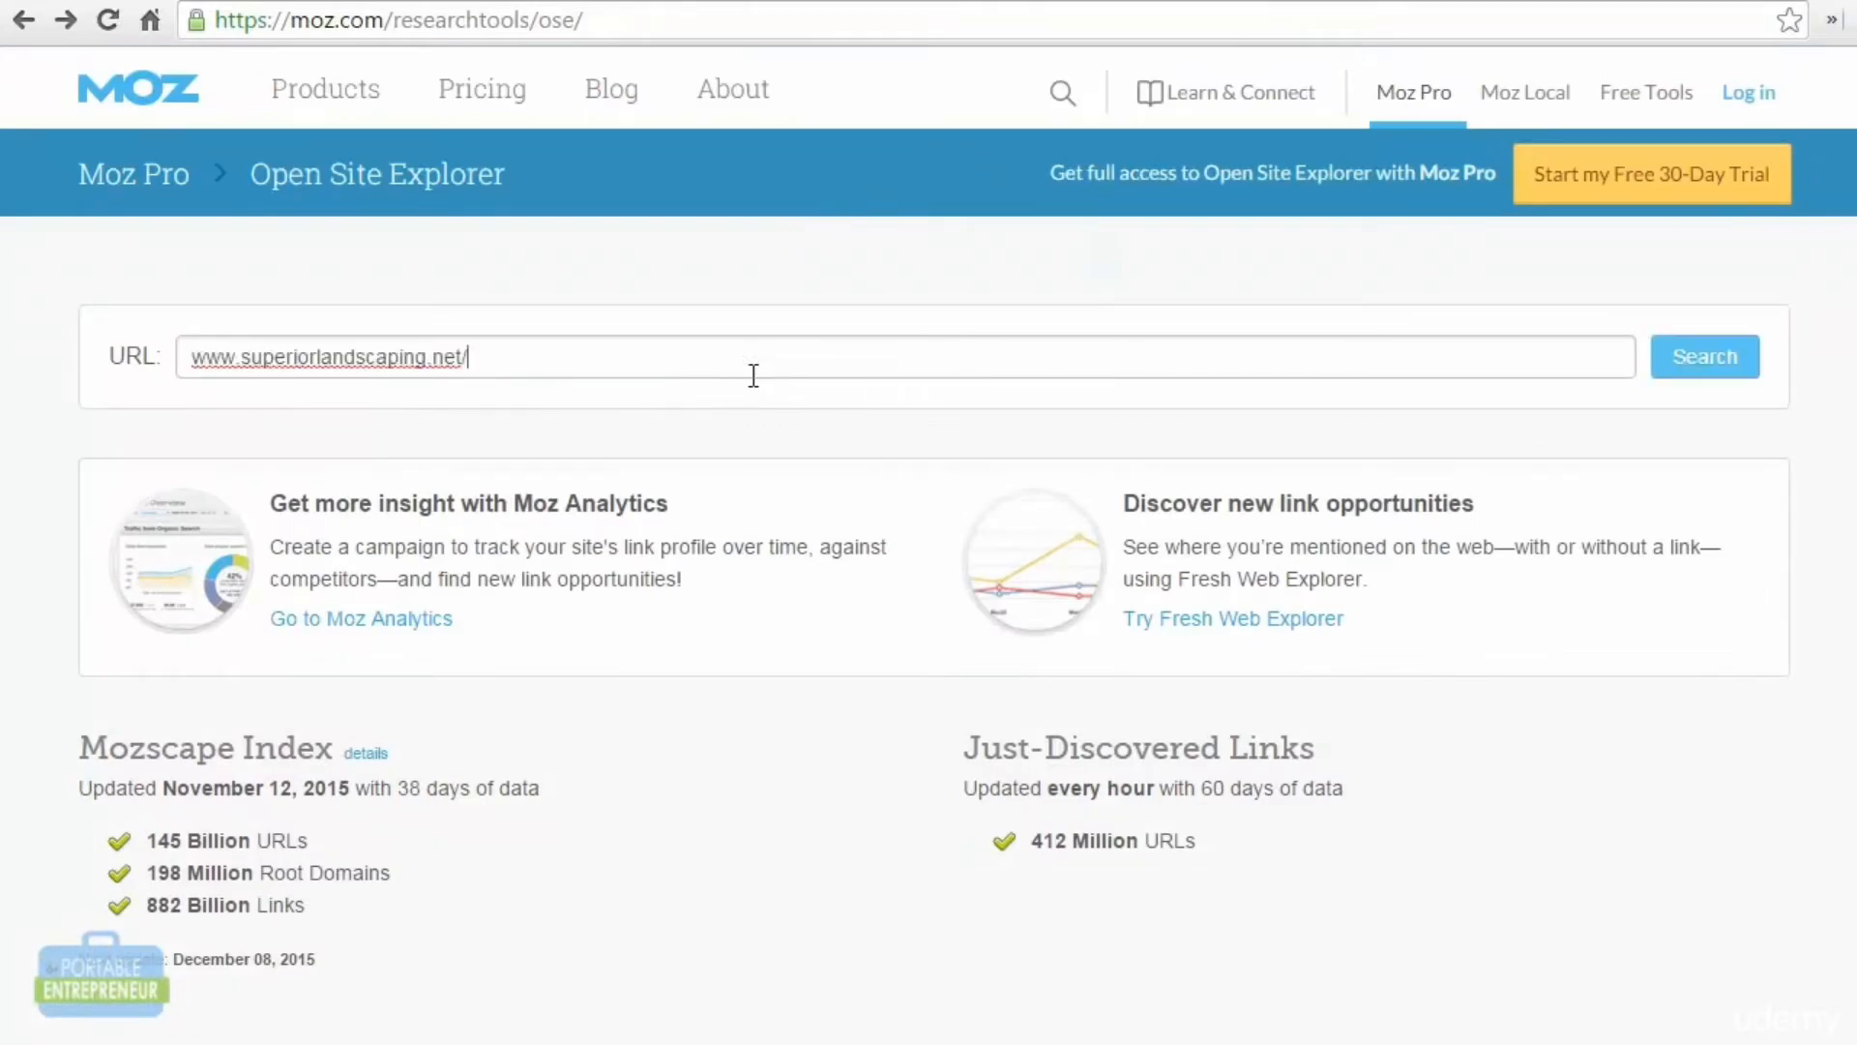
key(Return)
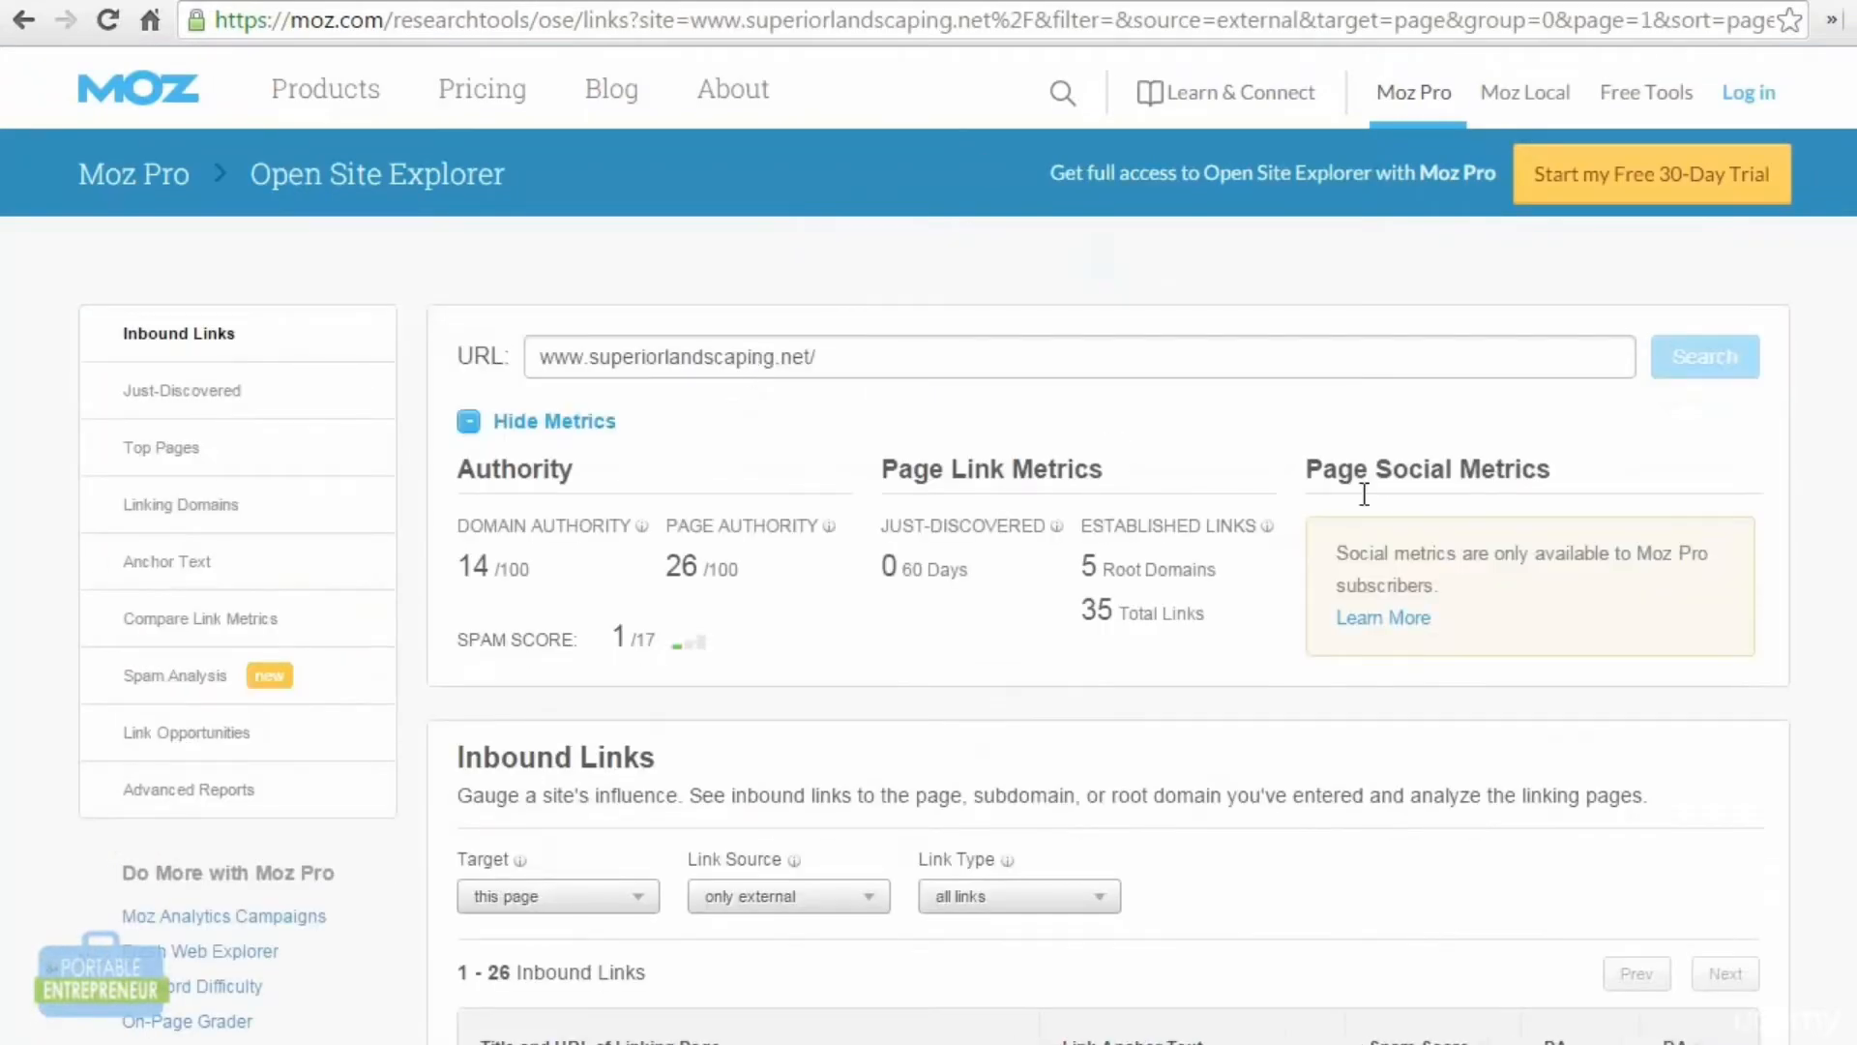
Step: Examine the site's total links and root domains, and review the linking pages listed under Inbound Links
scroll(1765, 488, down, 2)
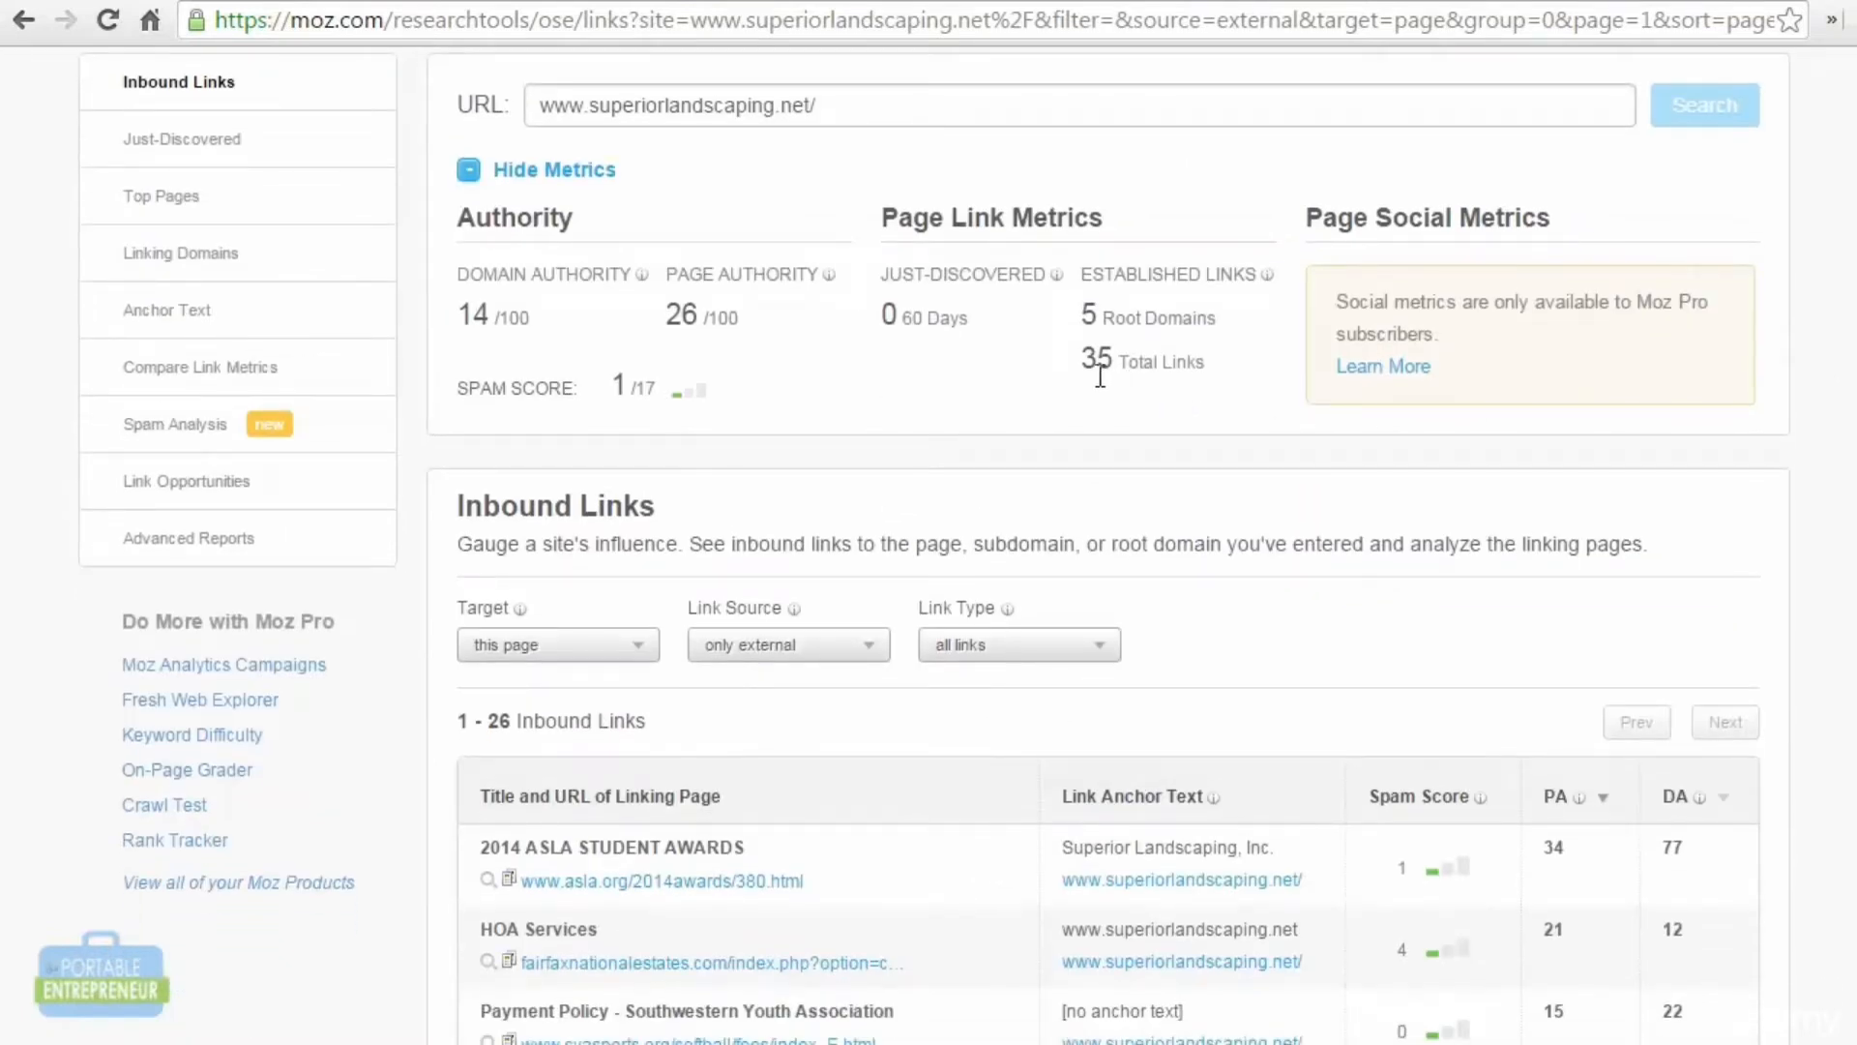
drag(1083, 373, 1197, 372)
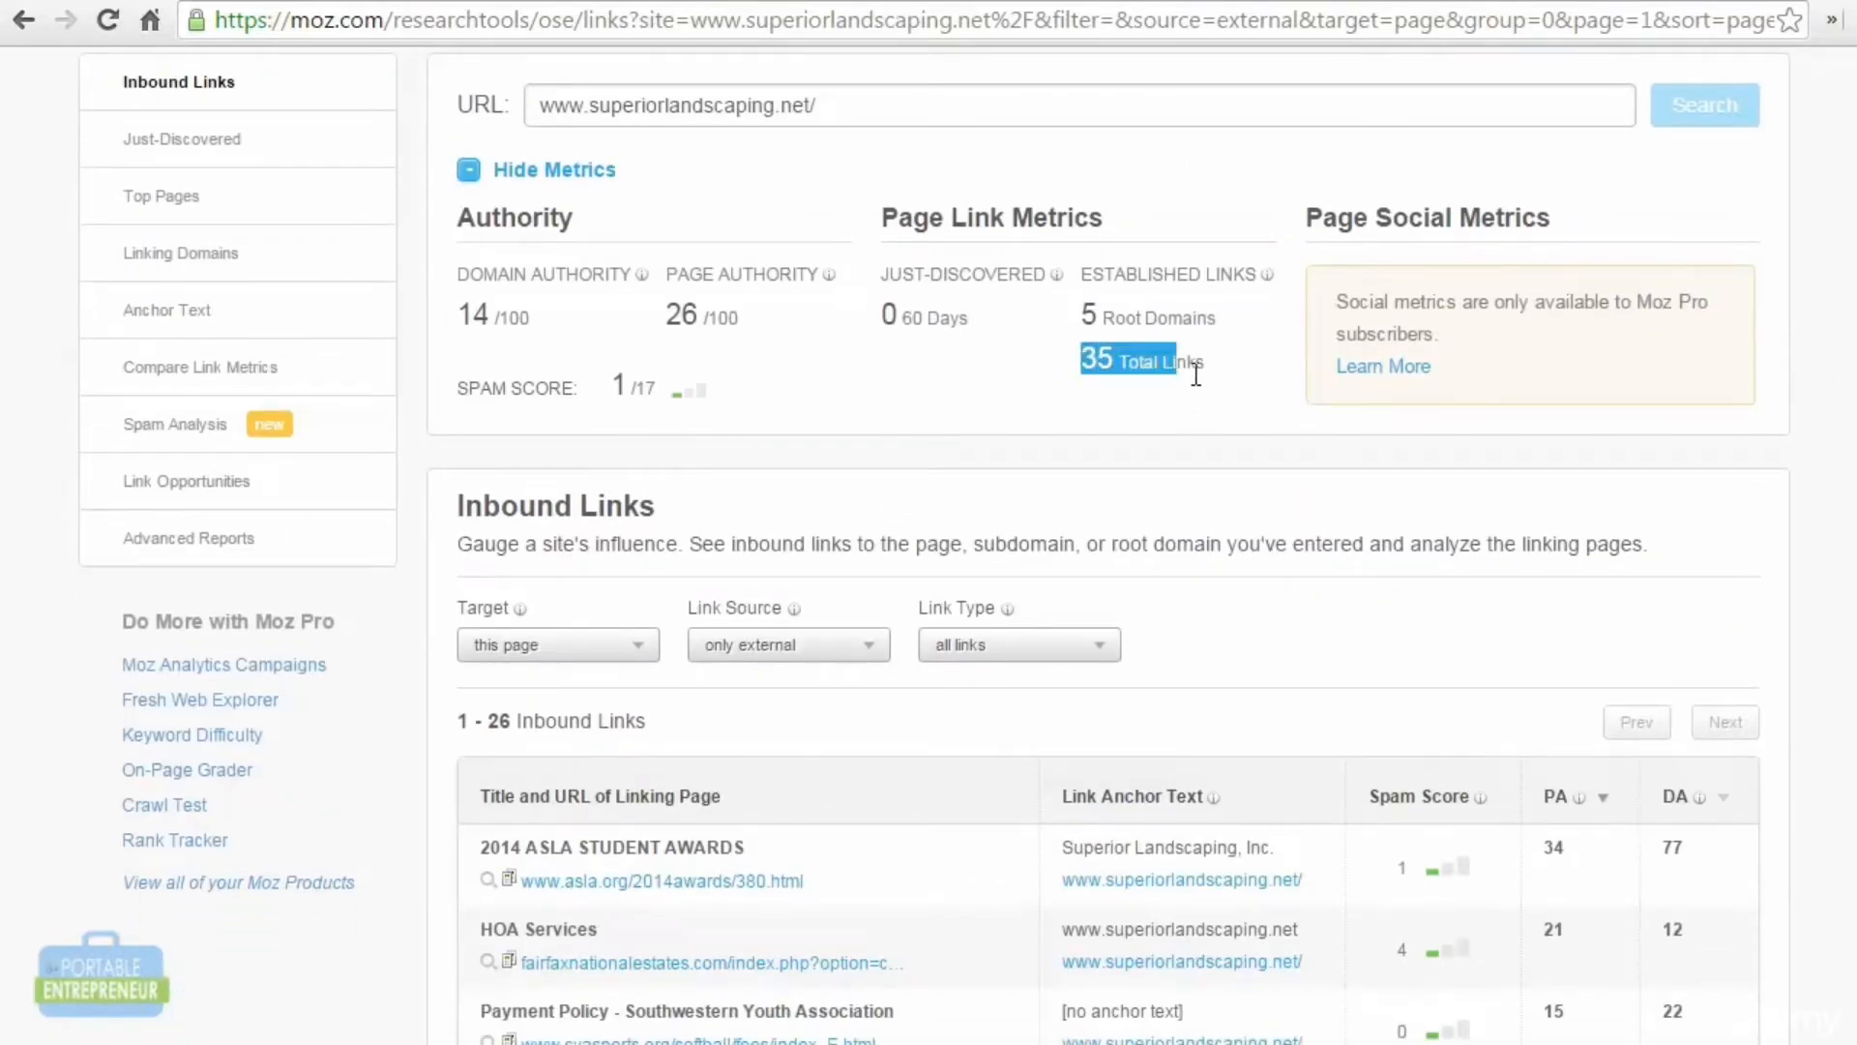
double_click(1097, 332)
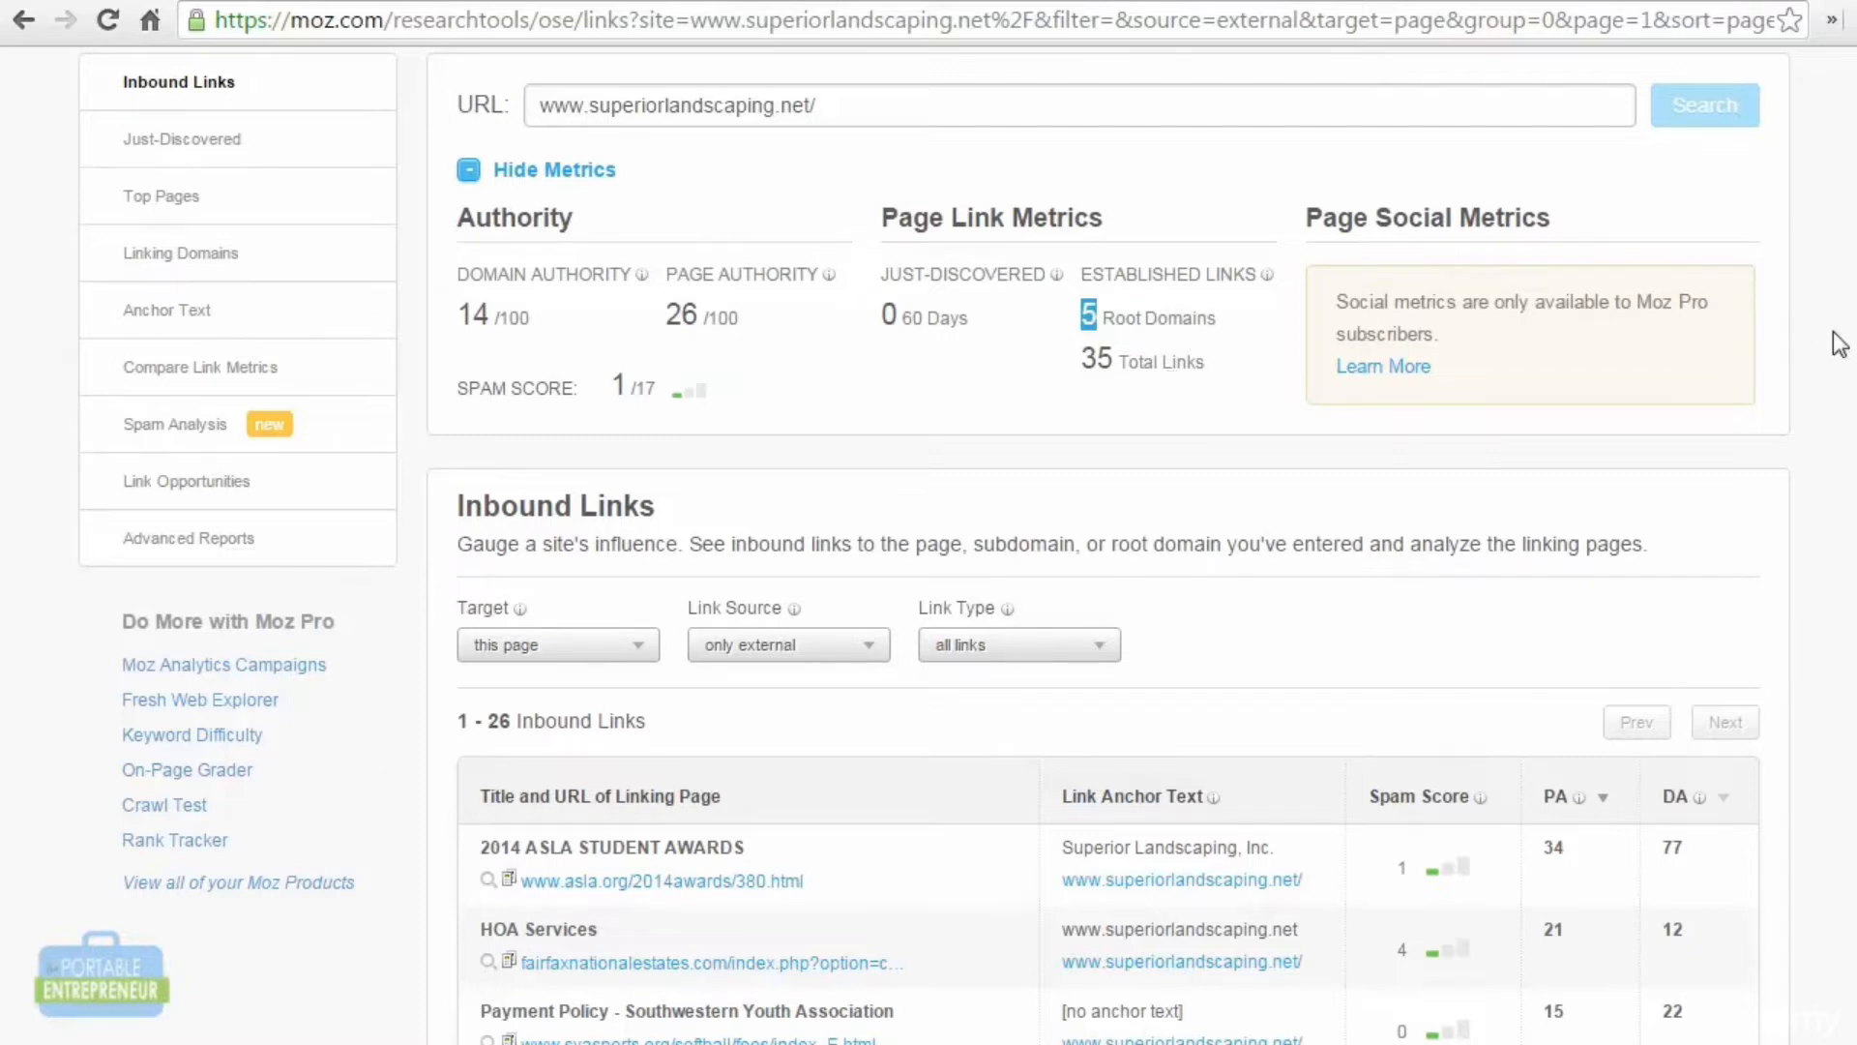
click(1847, 281)
scroll(935, 546, down, 4)
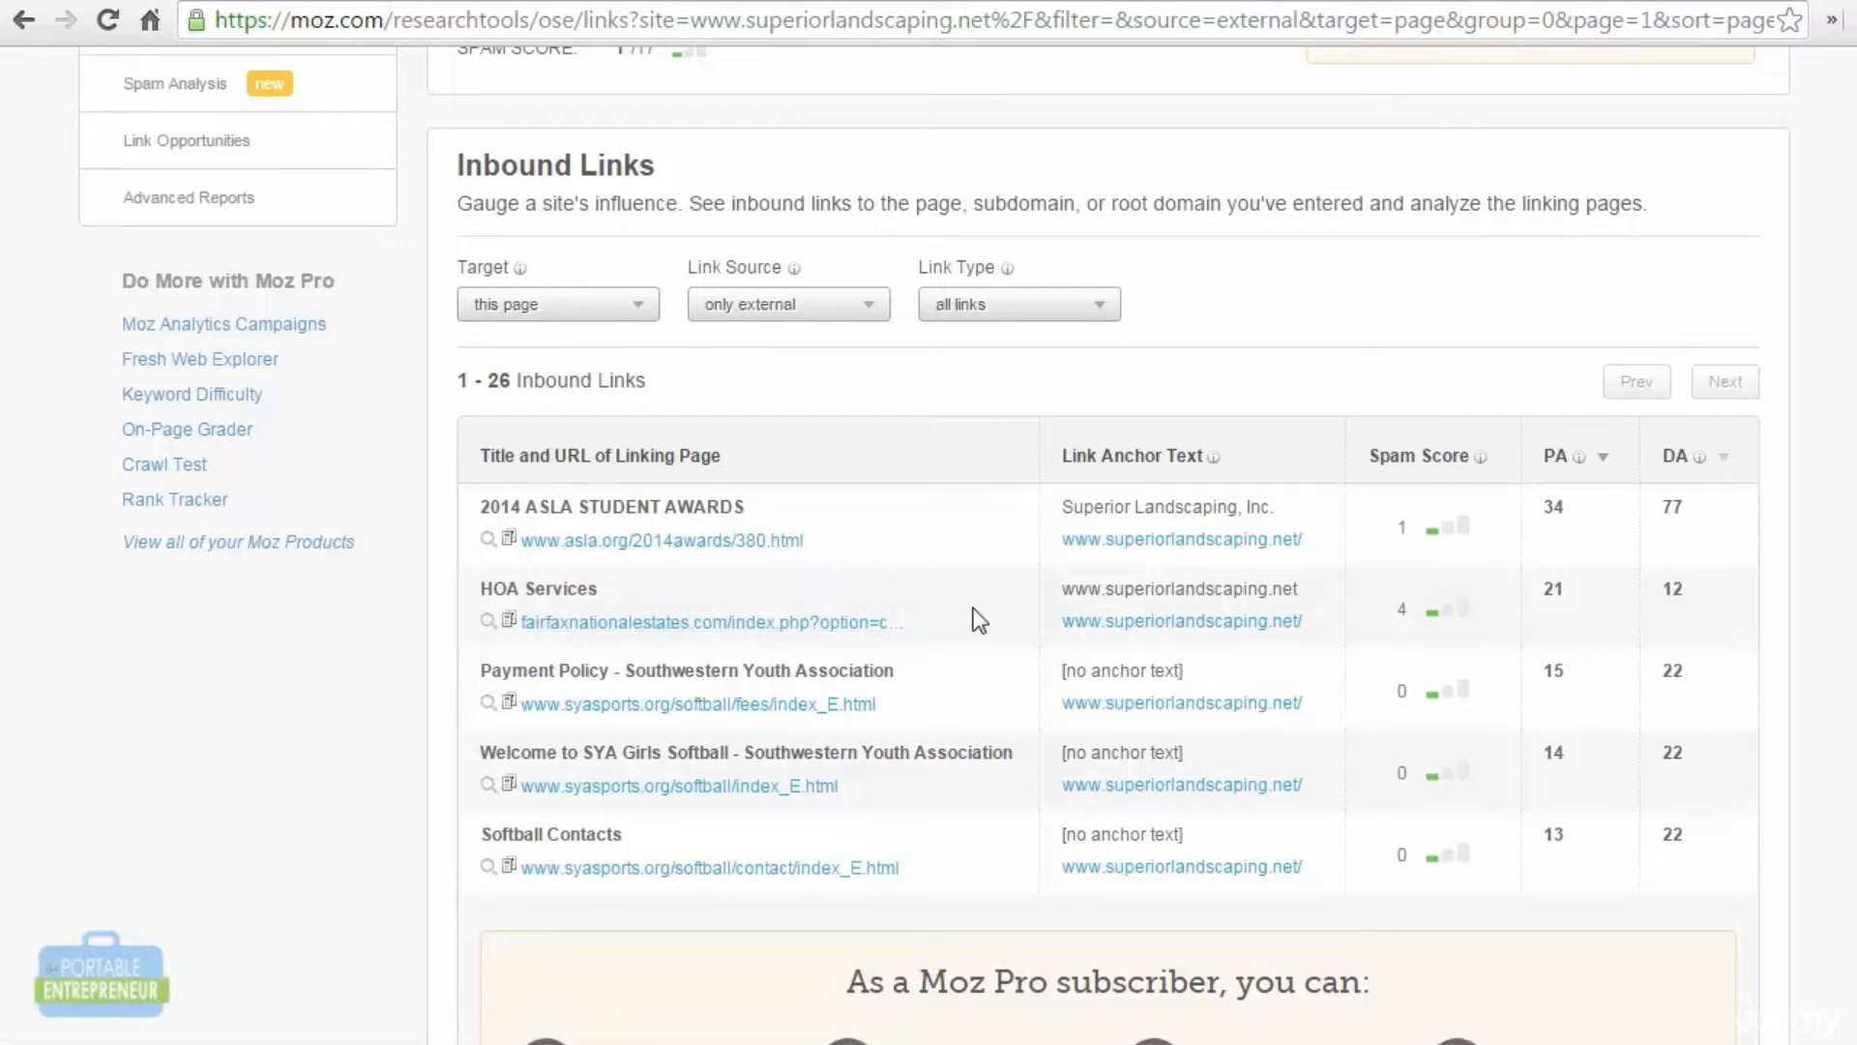
scroll(1845, 433, up, 5)
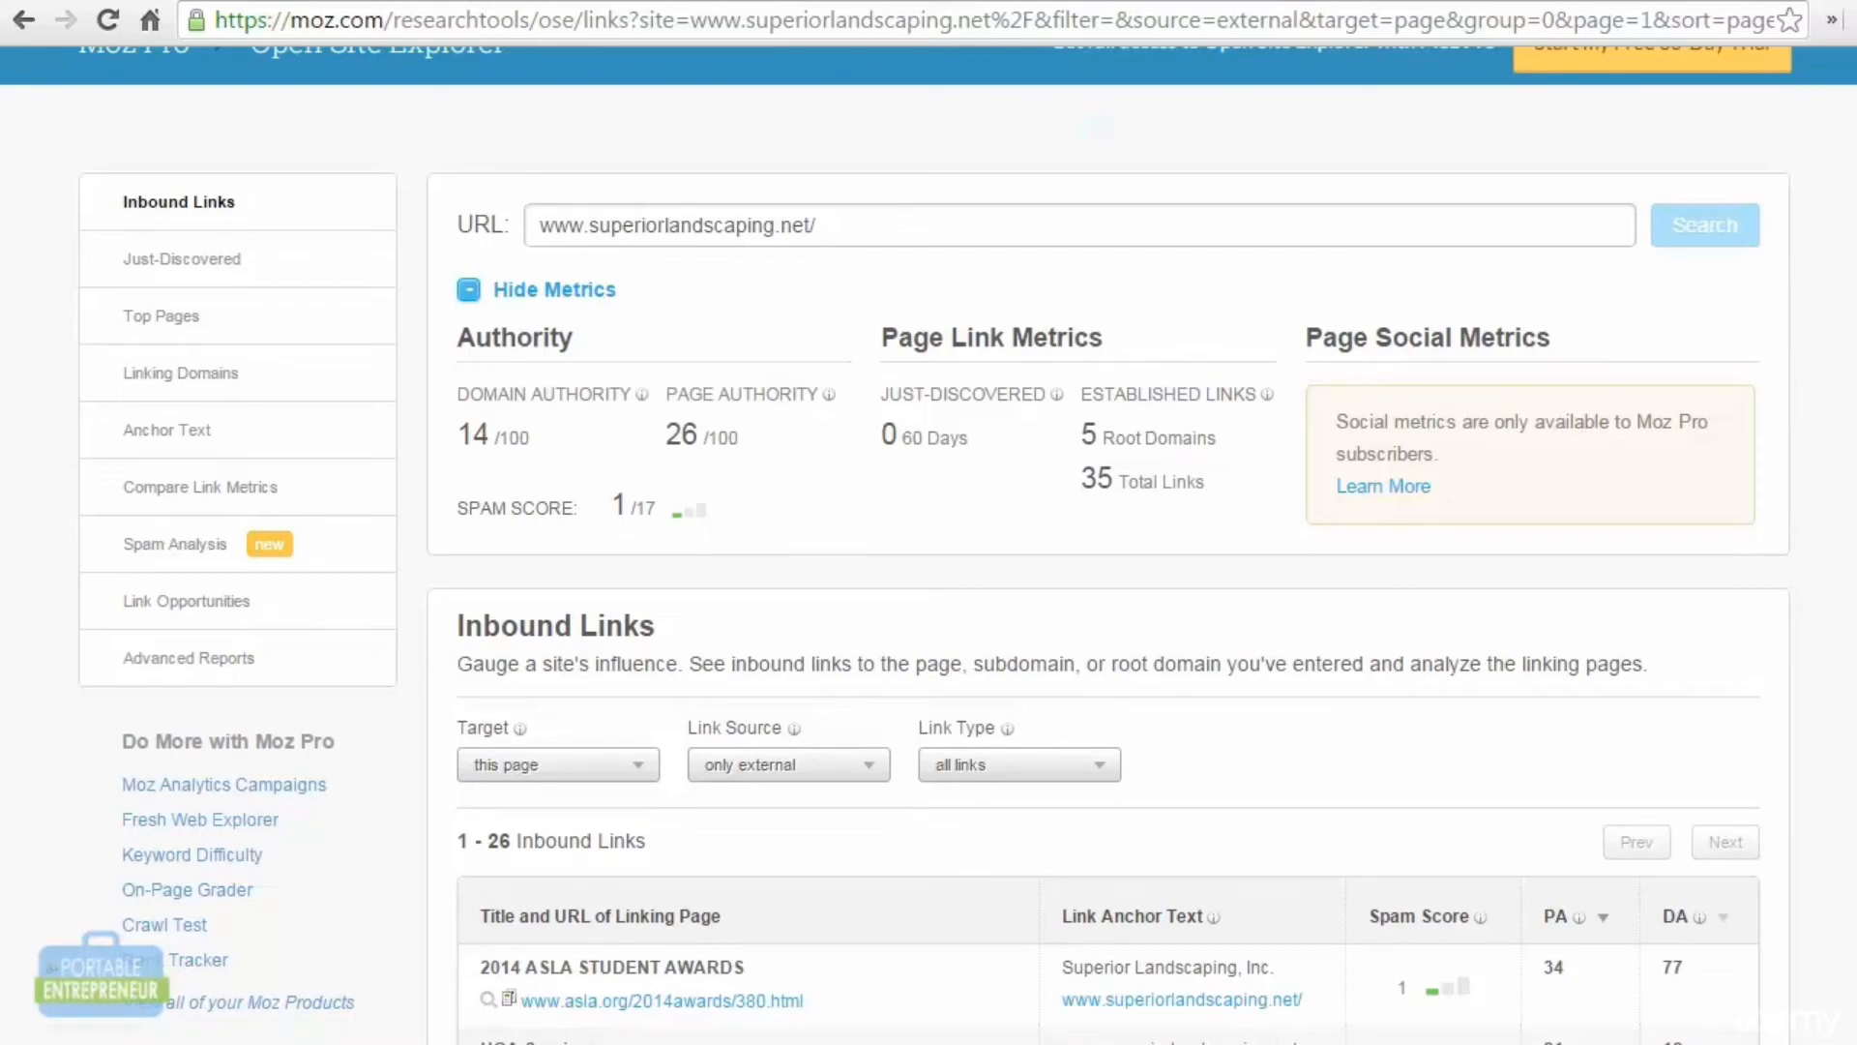
key(ctrl+t)
text(ma)
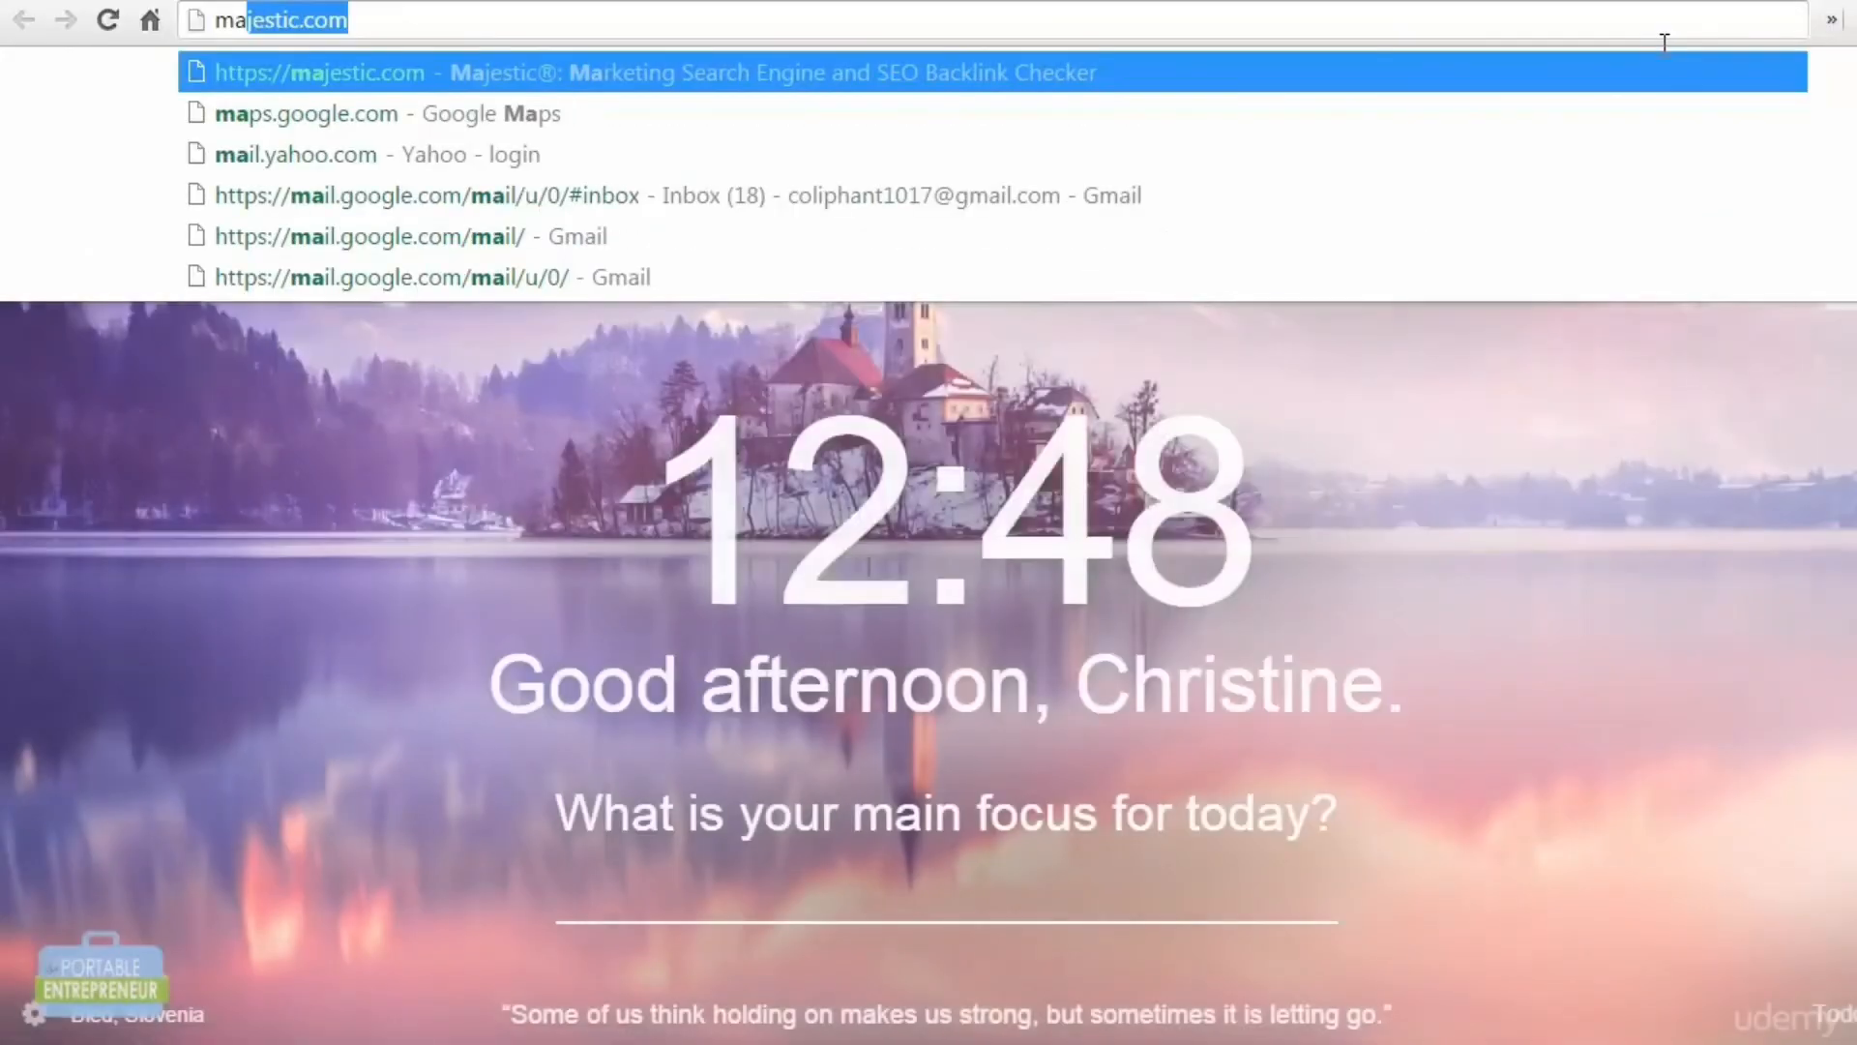
key(Return)
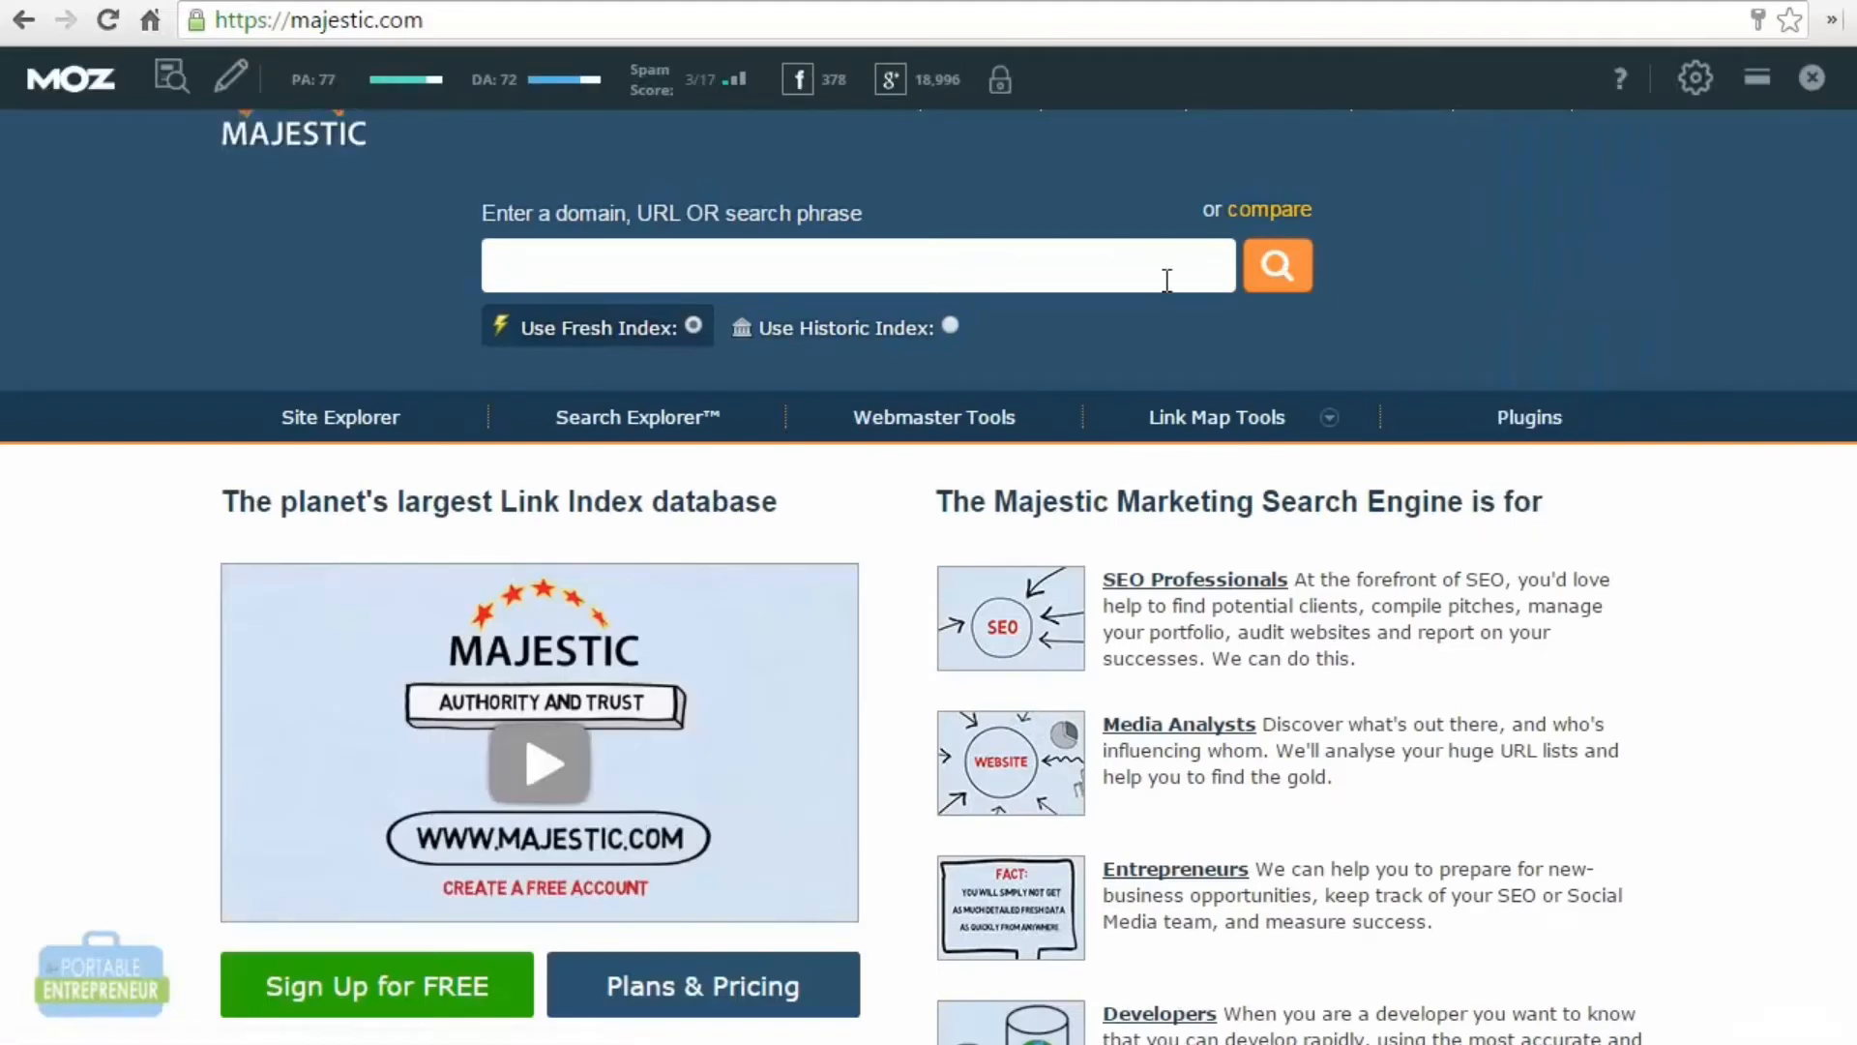
click(1167, 280)
text(www.superiorlandscaping.net/)
key(Return)
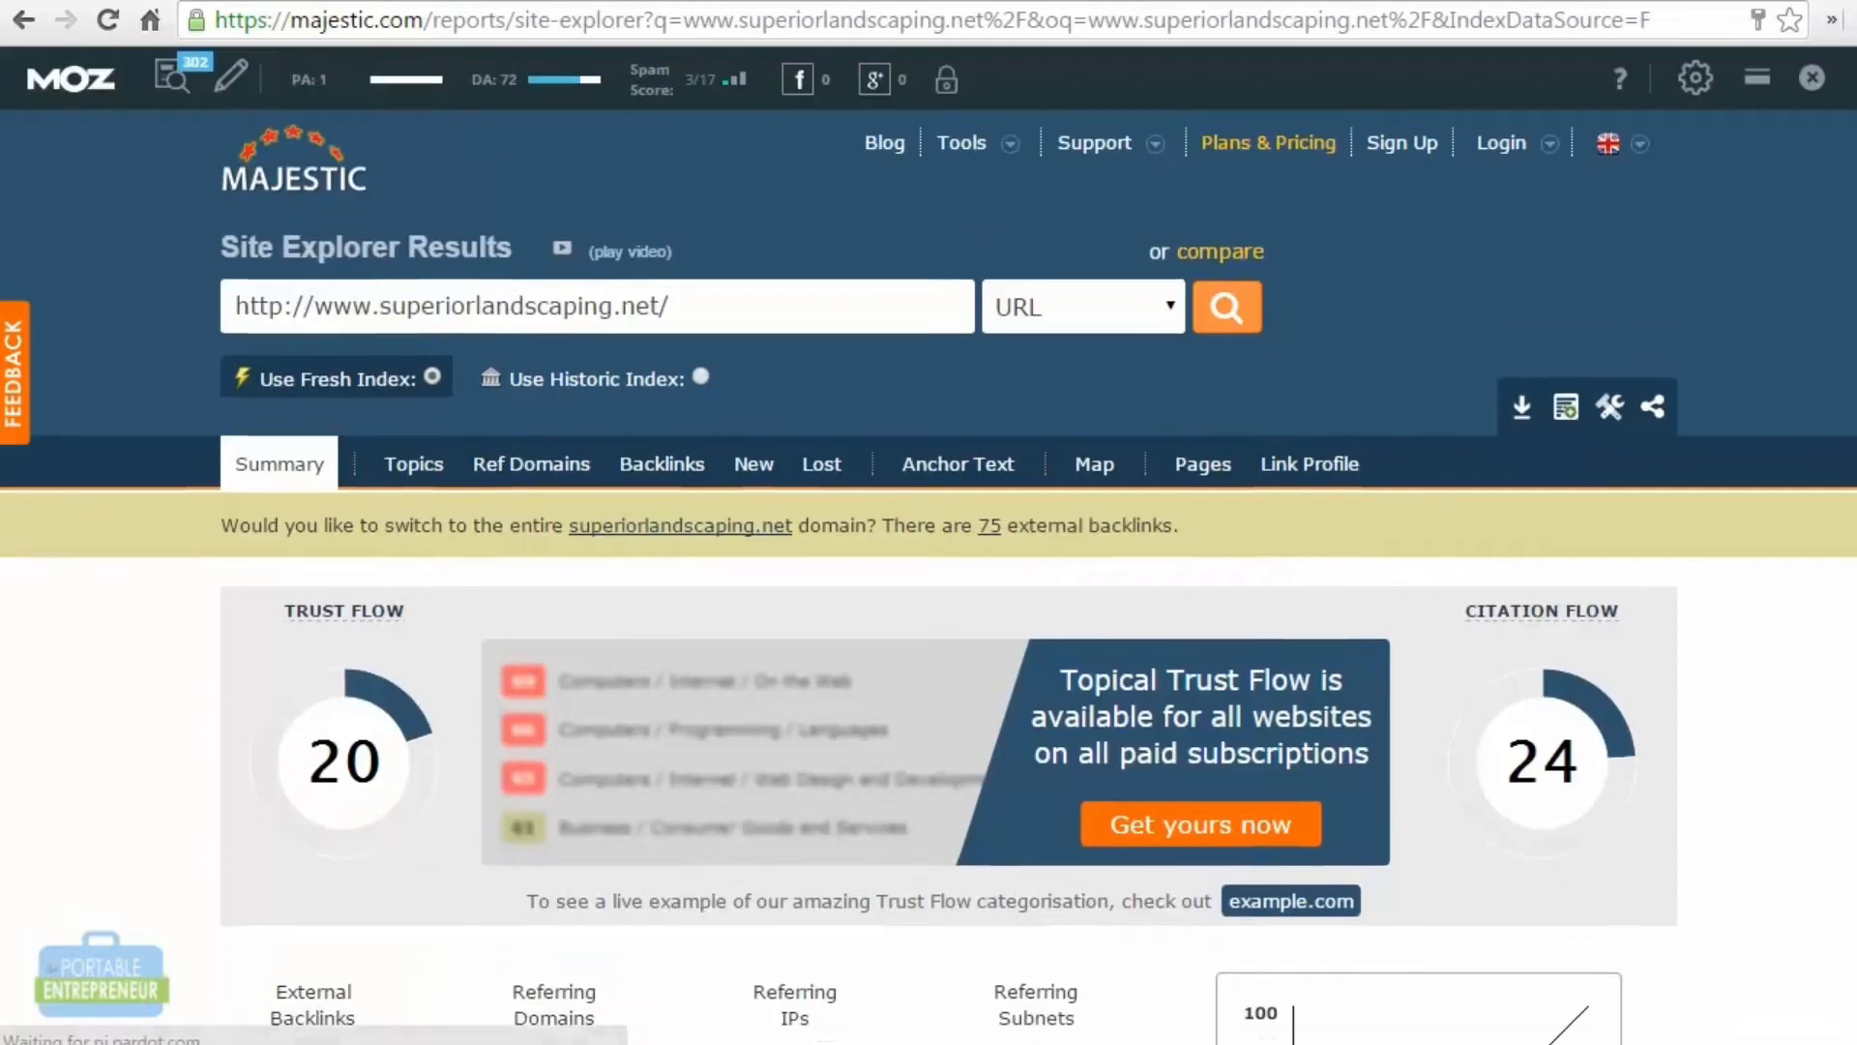
Step: Review Majestic's summary for the site, from Trust Flow and Citation Flow through the backlink counts to the backlinks and anchor text
scroll(928, 545, down, 4)
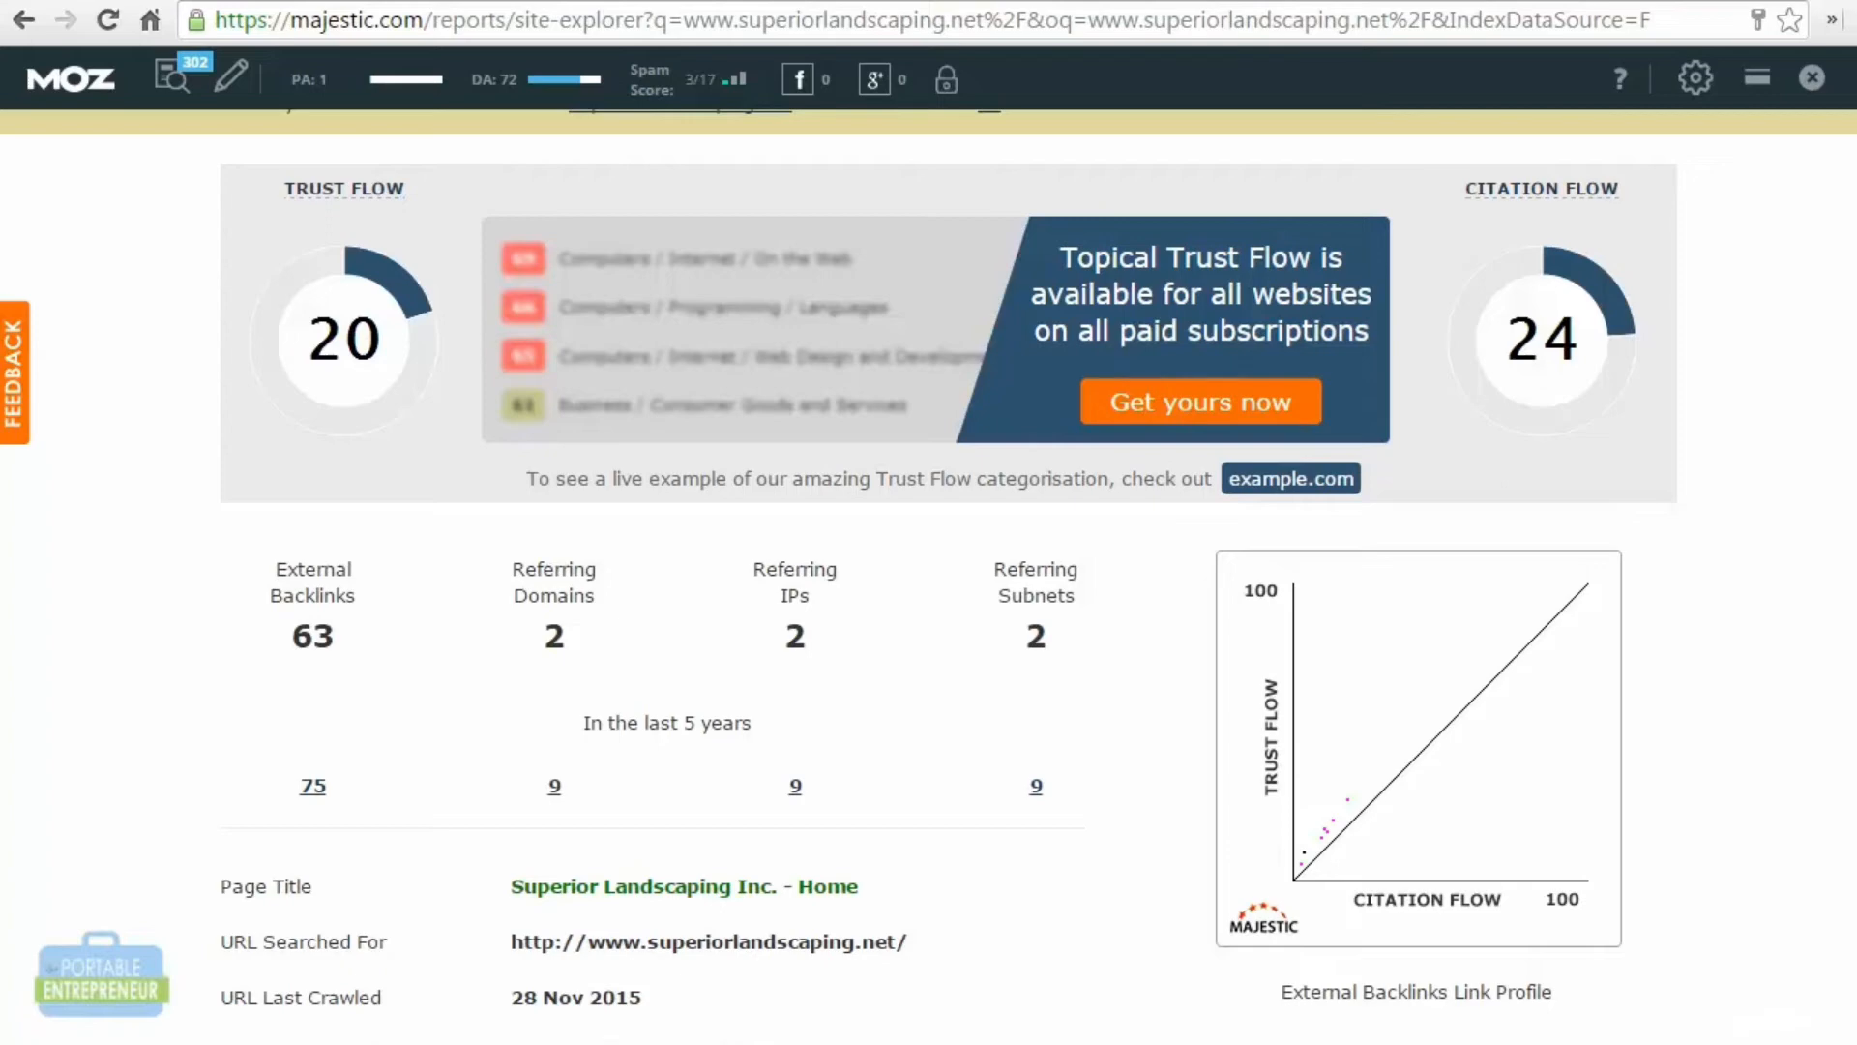
scroll(929, 577, down, 1)
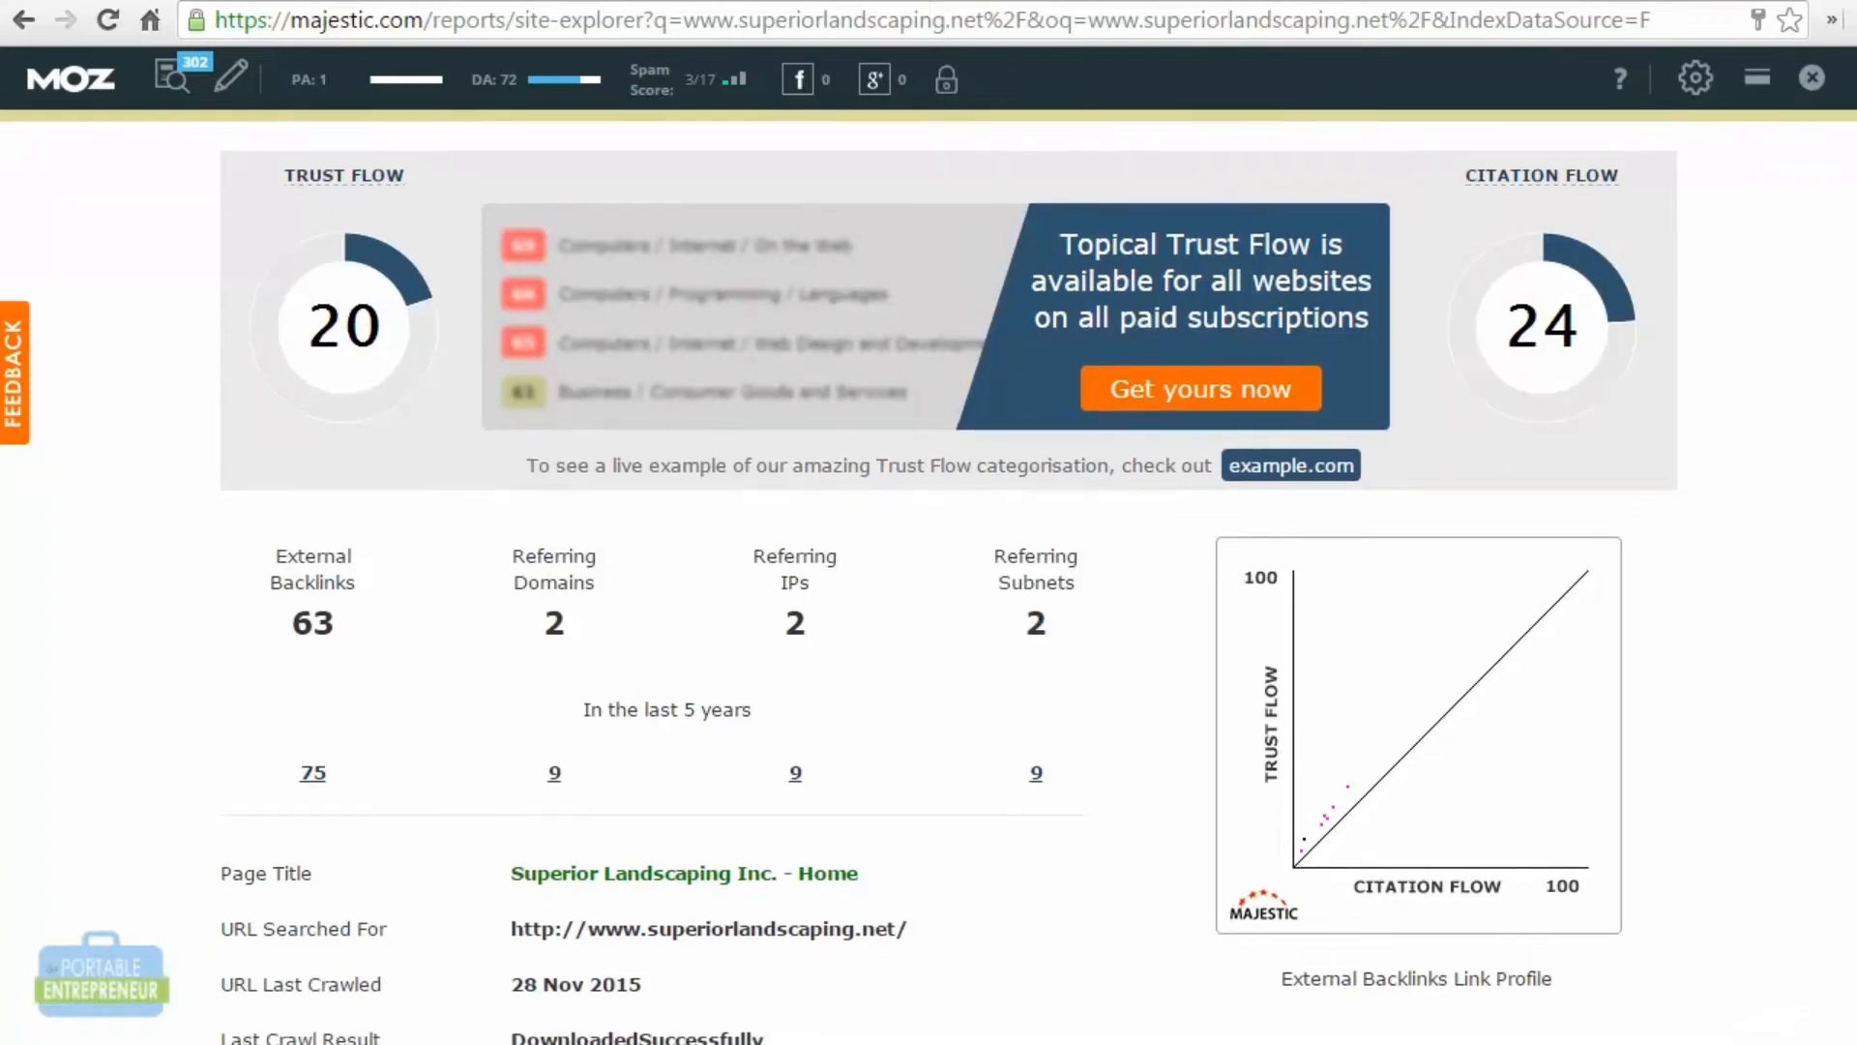
scroll(929, 577, down, 2)
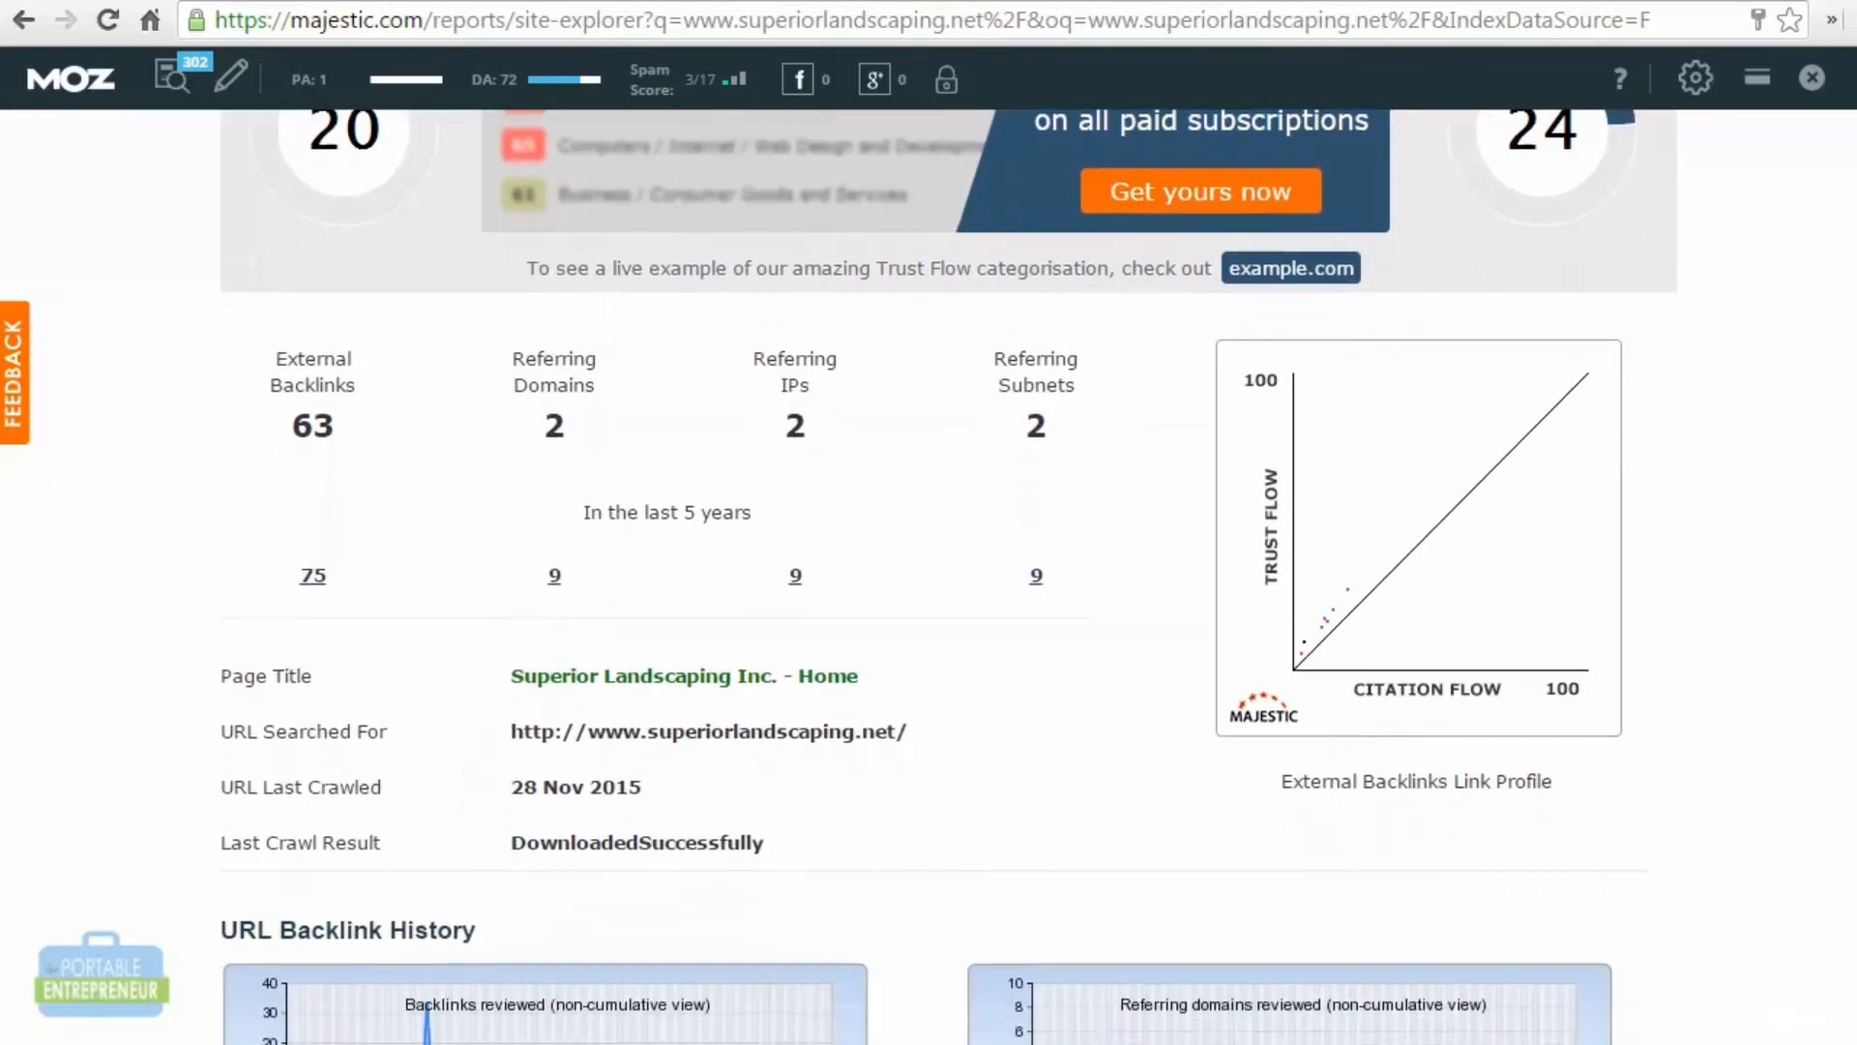
scroll(1334, 602, down, 10)
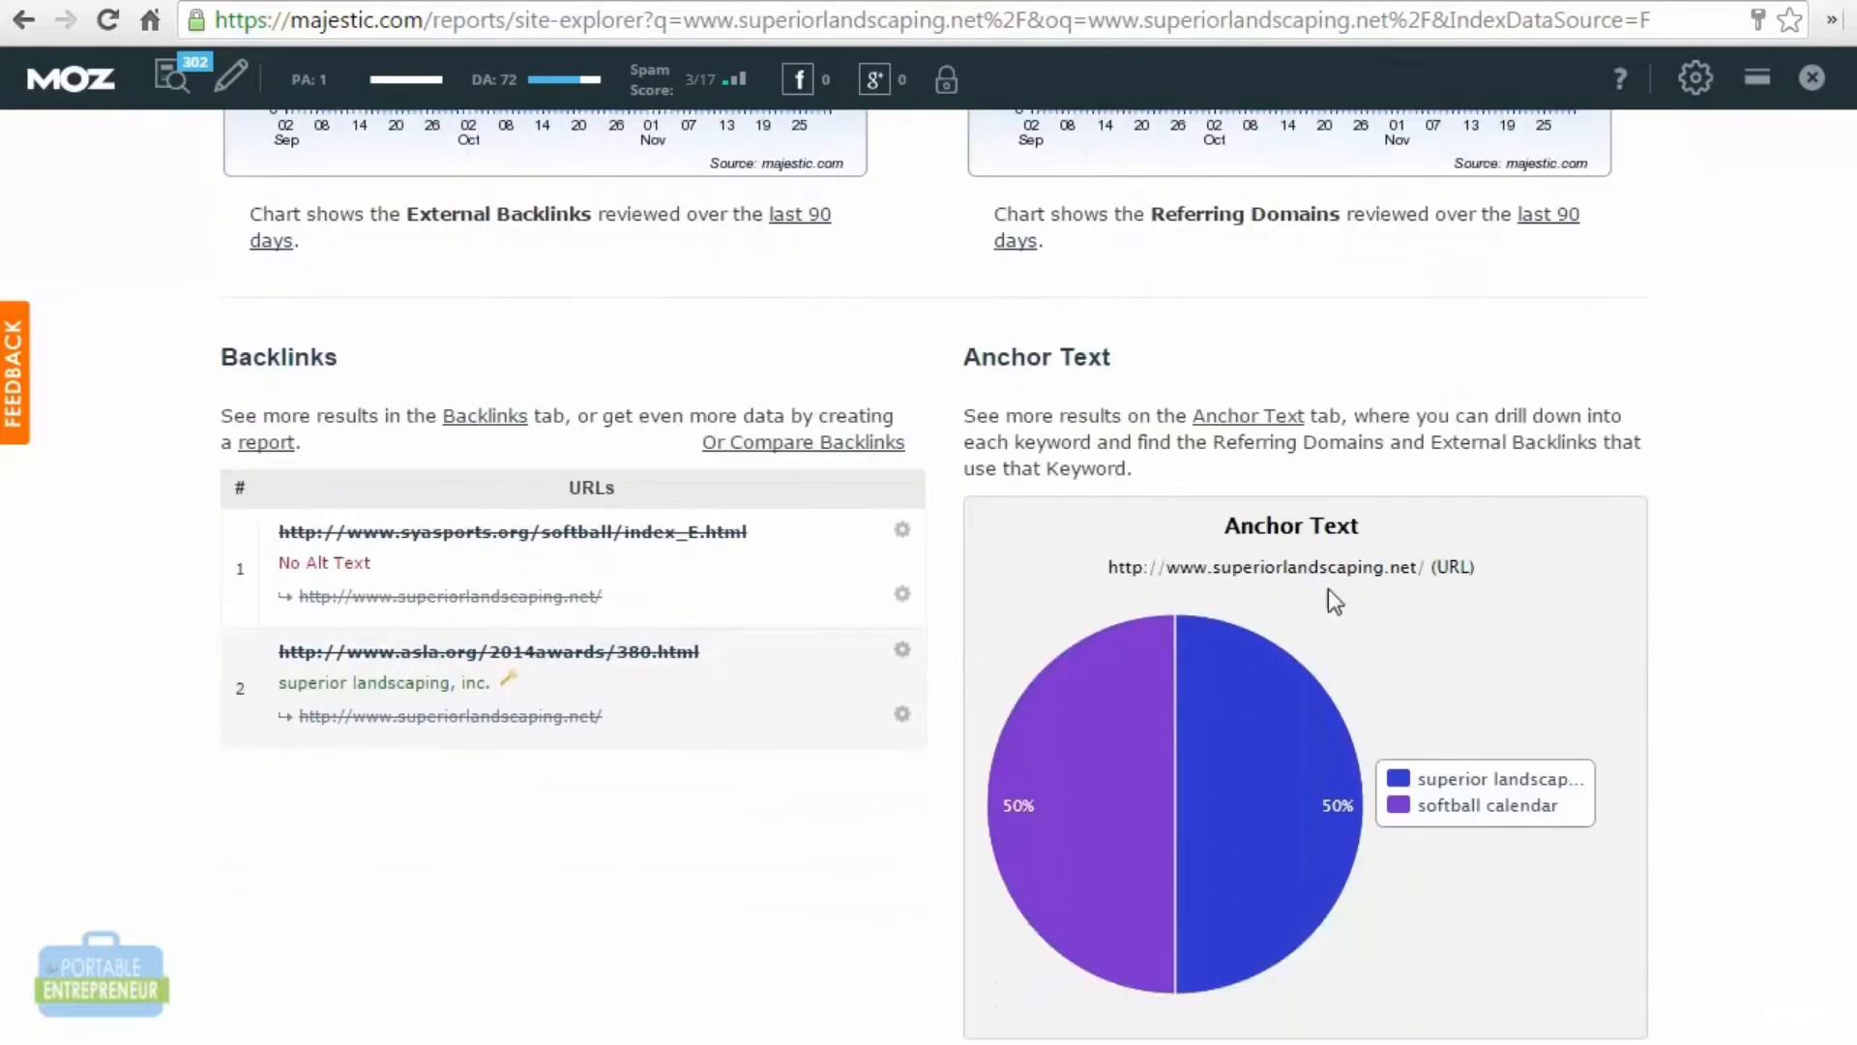
Step: Open the site's full Backlinks report and check the flow metrics of each linking URL
click(486, 421)
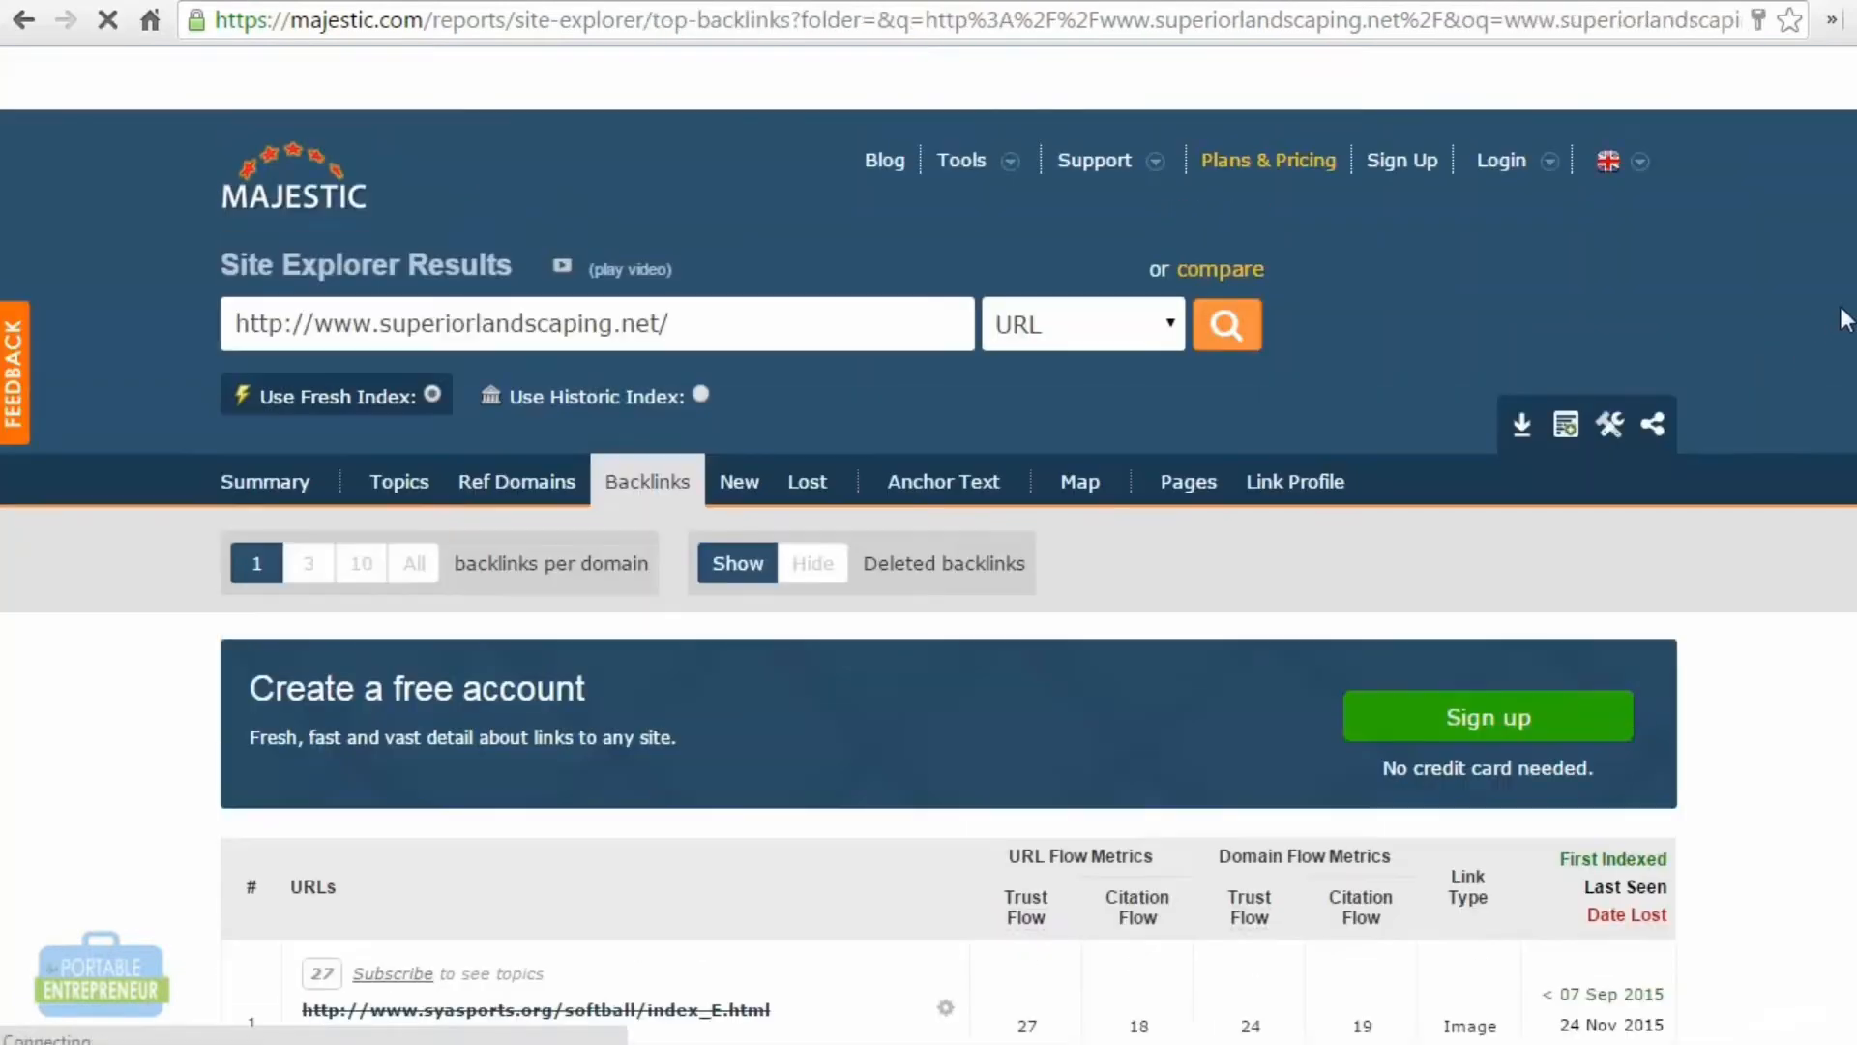
scroll(1842, 387, down, 4)
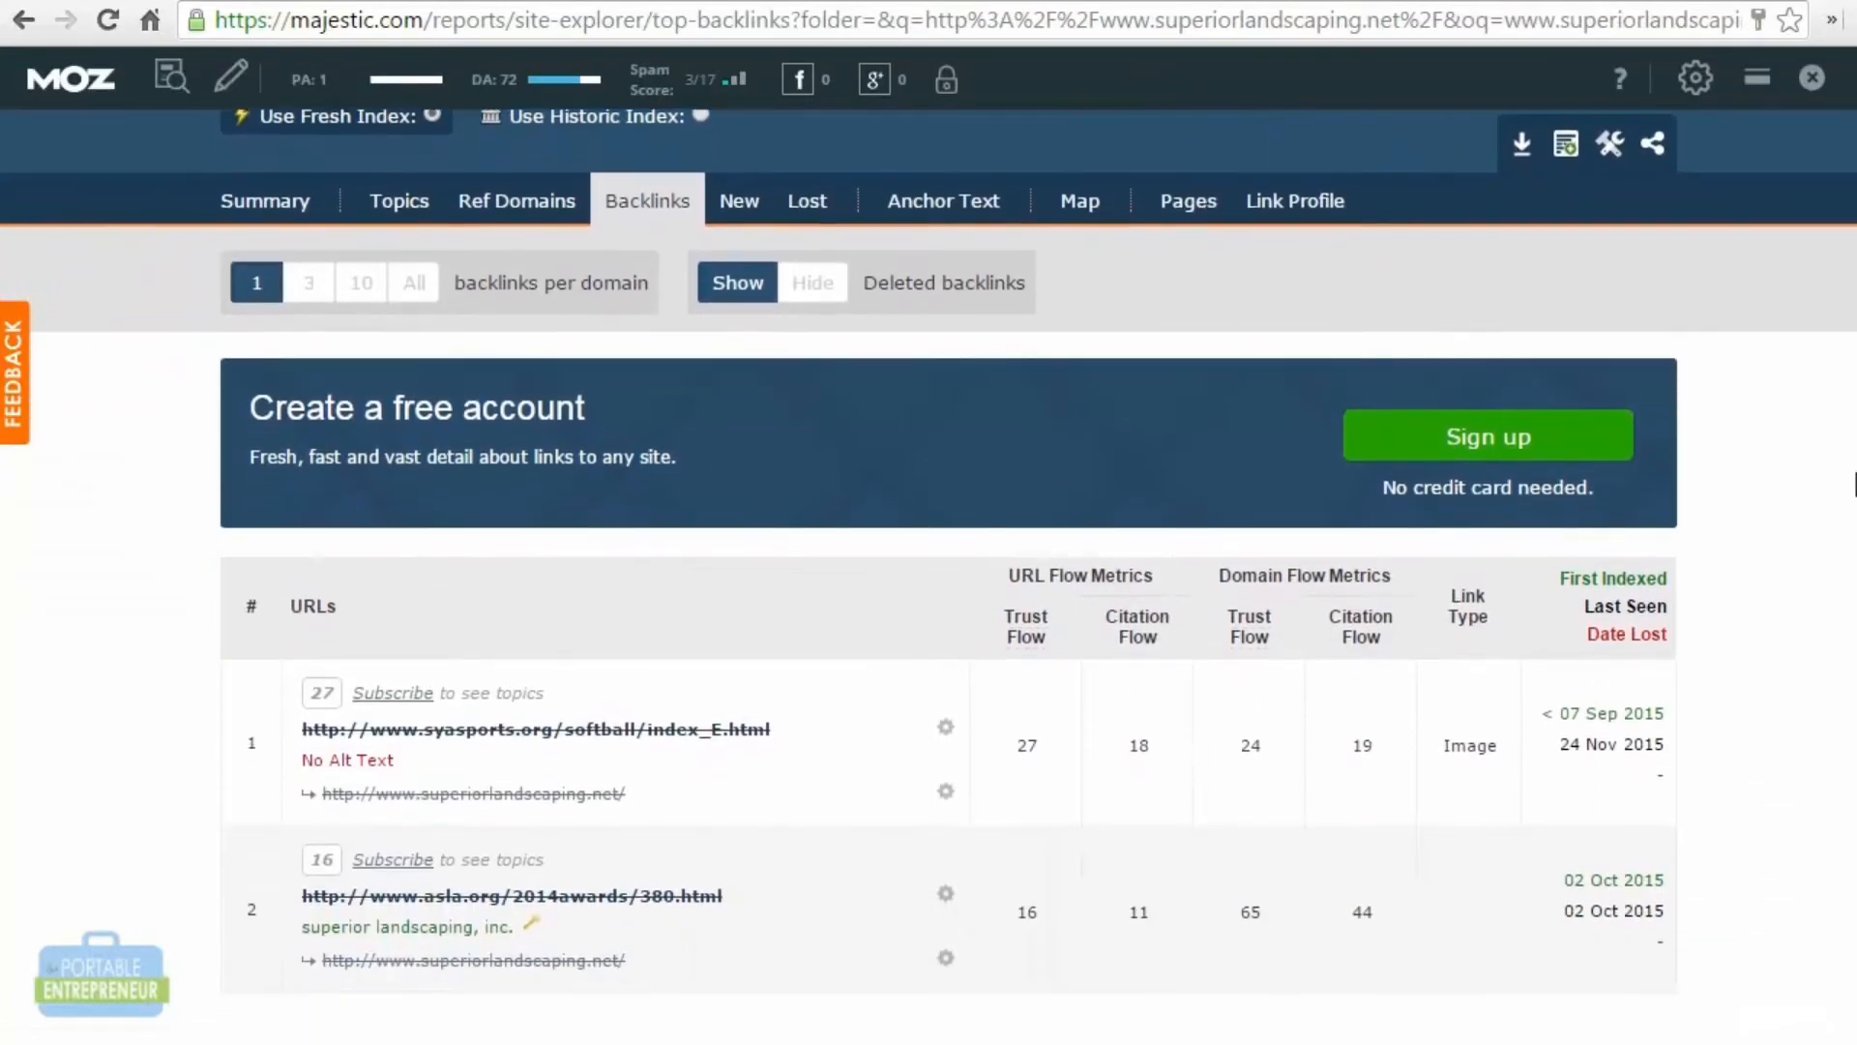
scroll(1853, 483, down, 2)
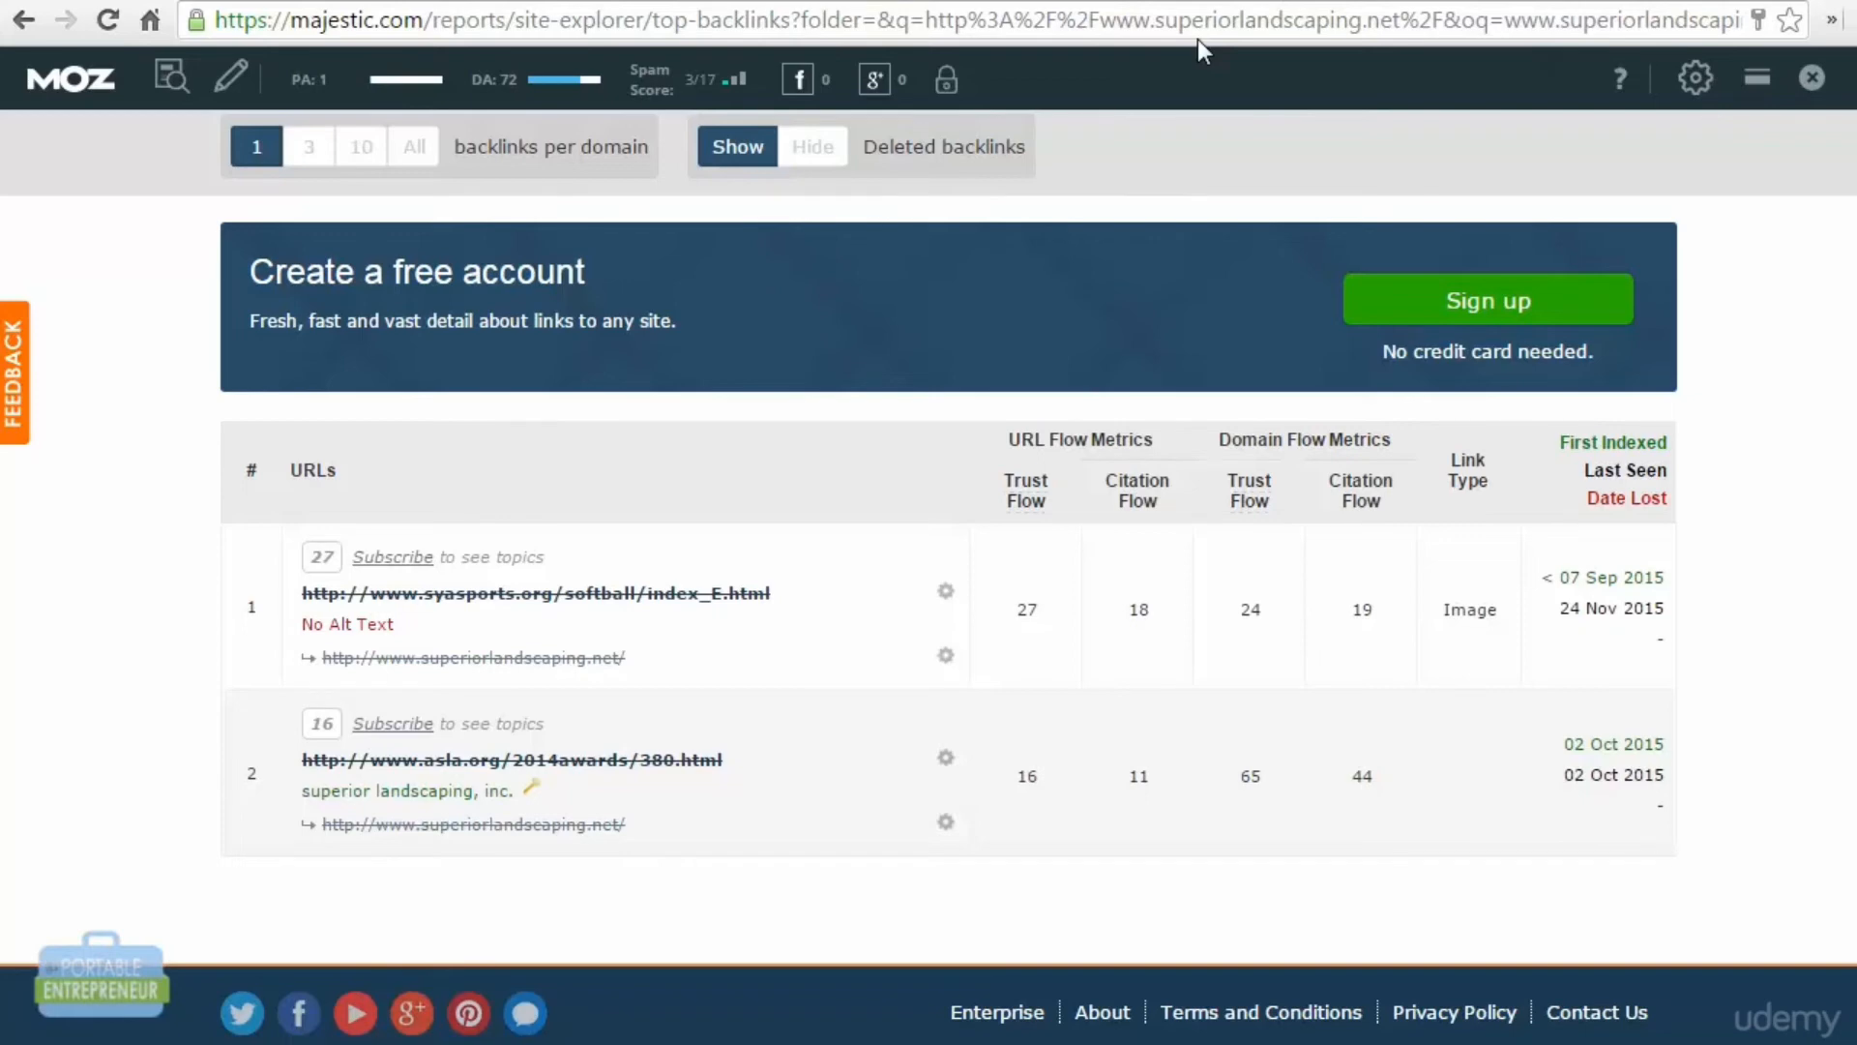
Step: Return to the Google results tab and change the search to "lawn mowing centreville va"
key(ctrl+shift+Tab)
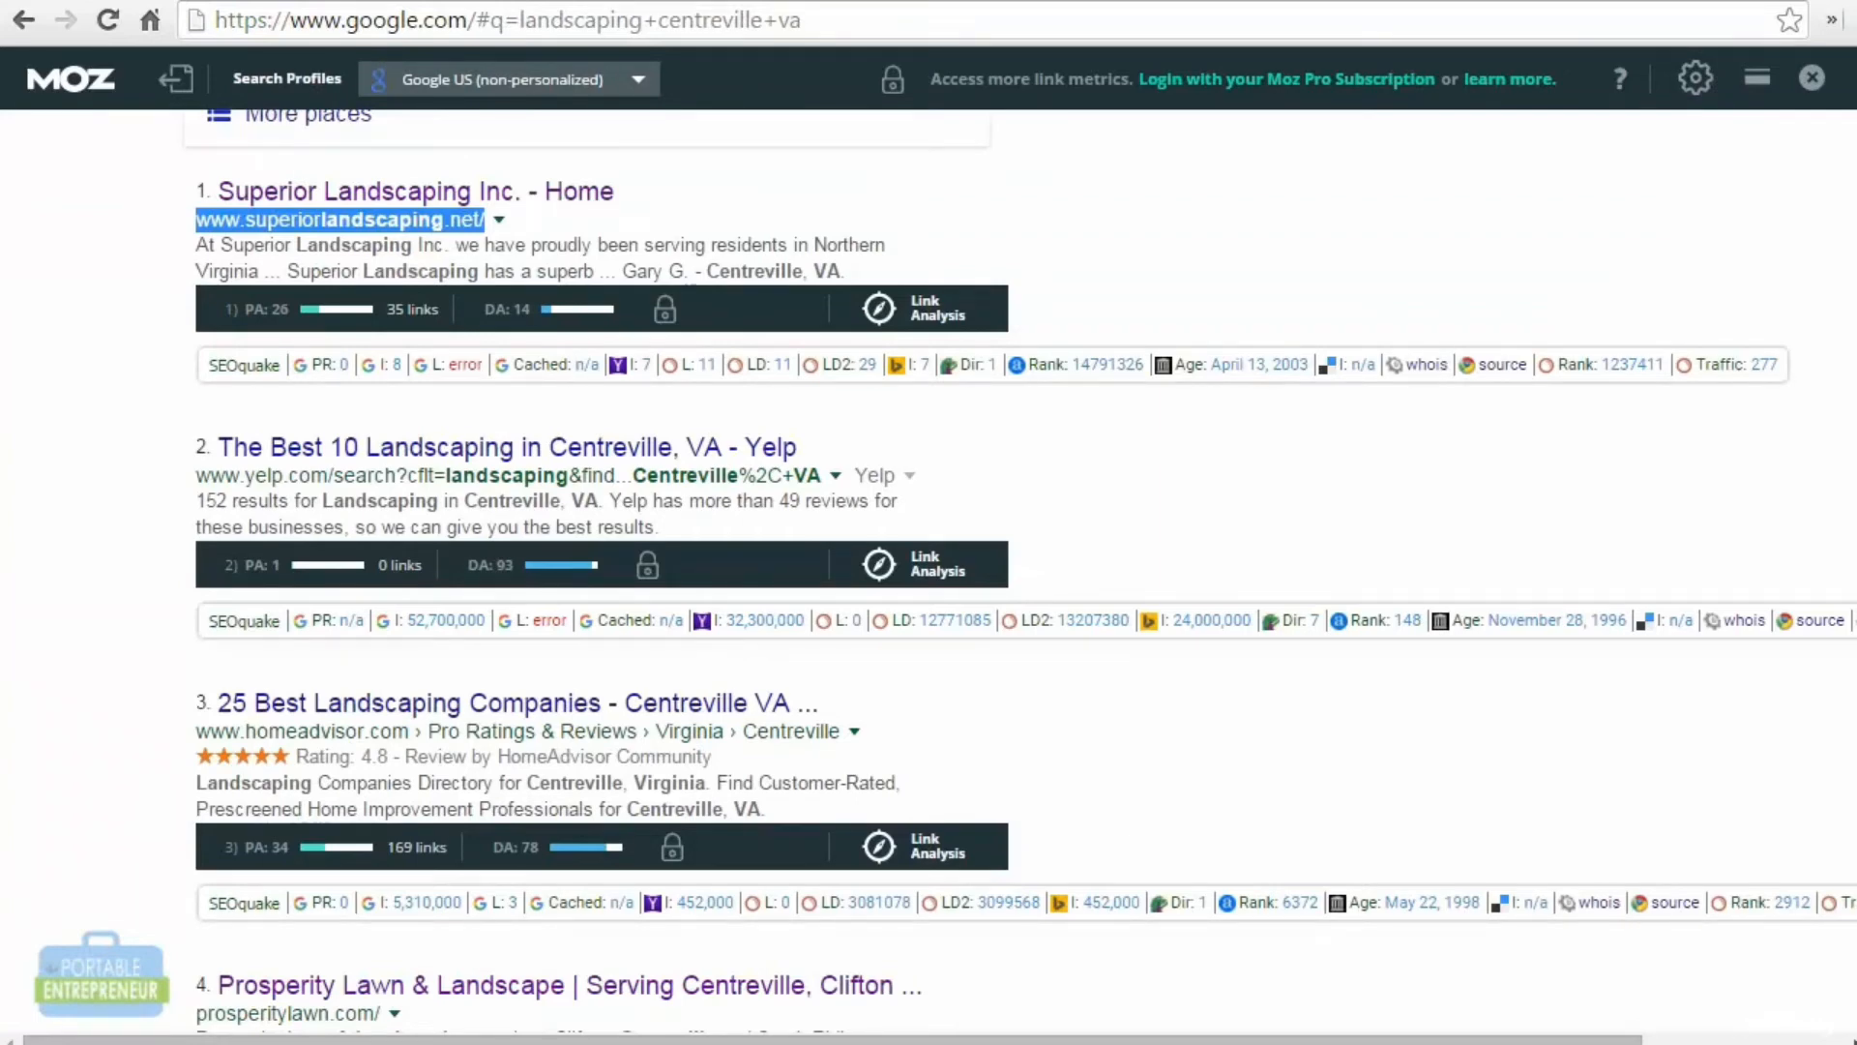
scroll(716, 113, up, 15)
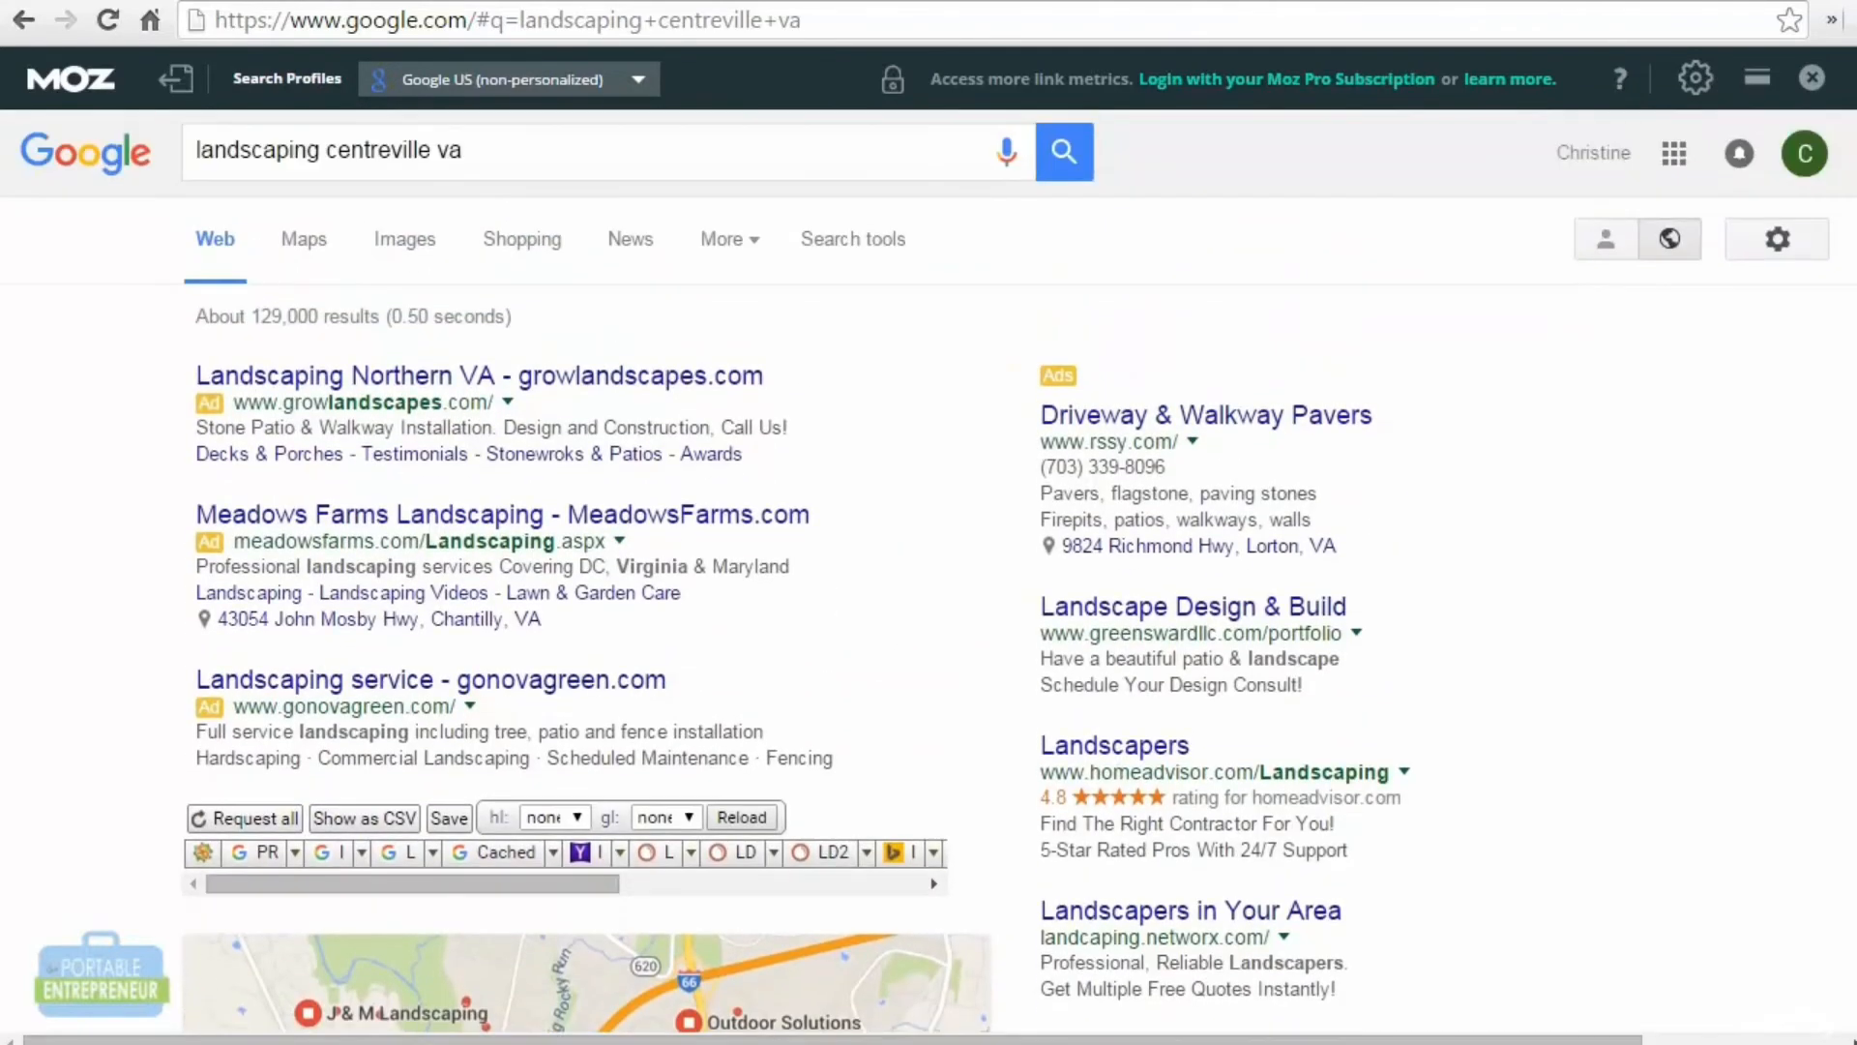
drag(323, 167, 4, 193)
text(lawn mo)
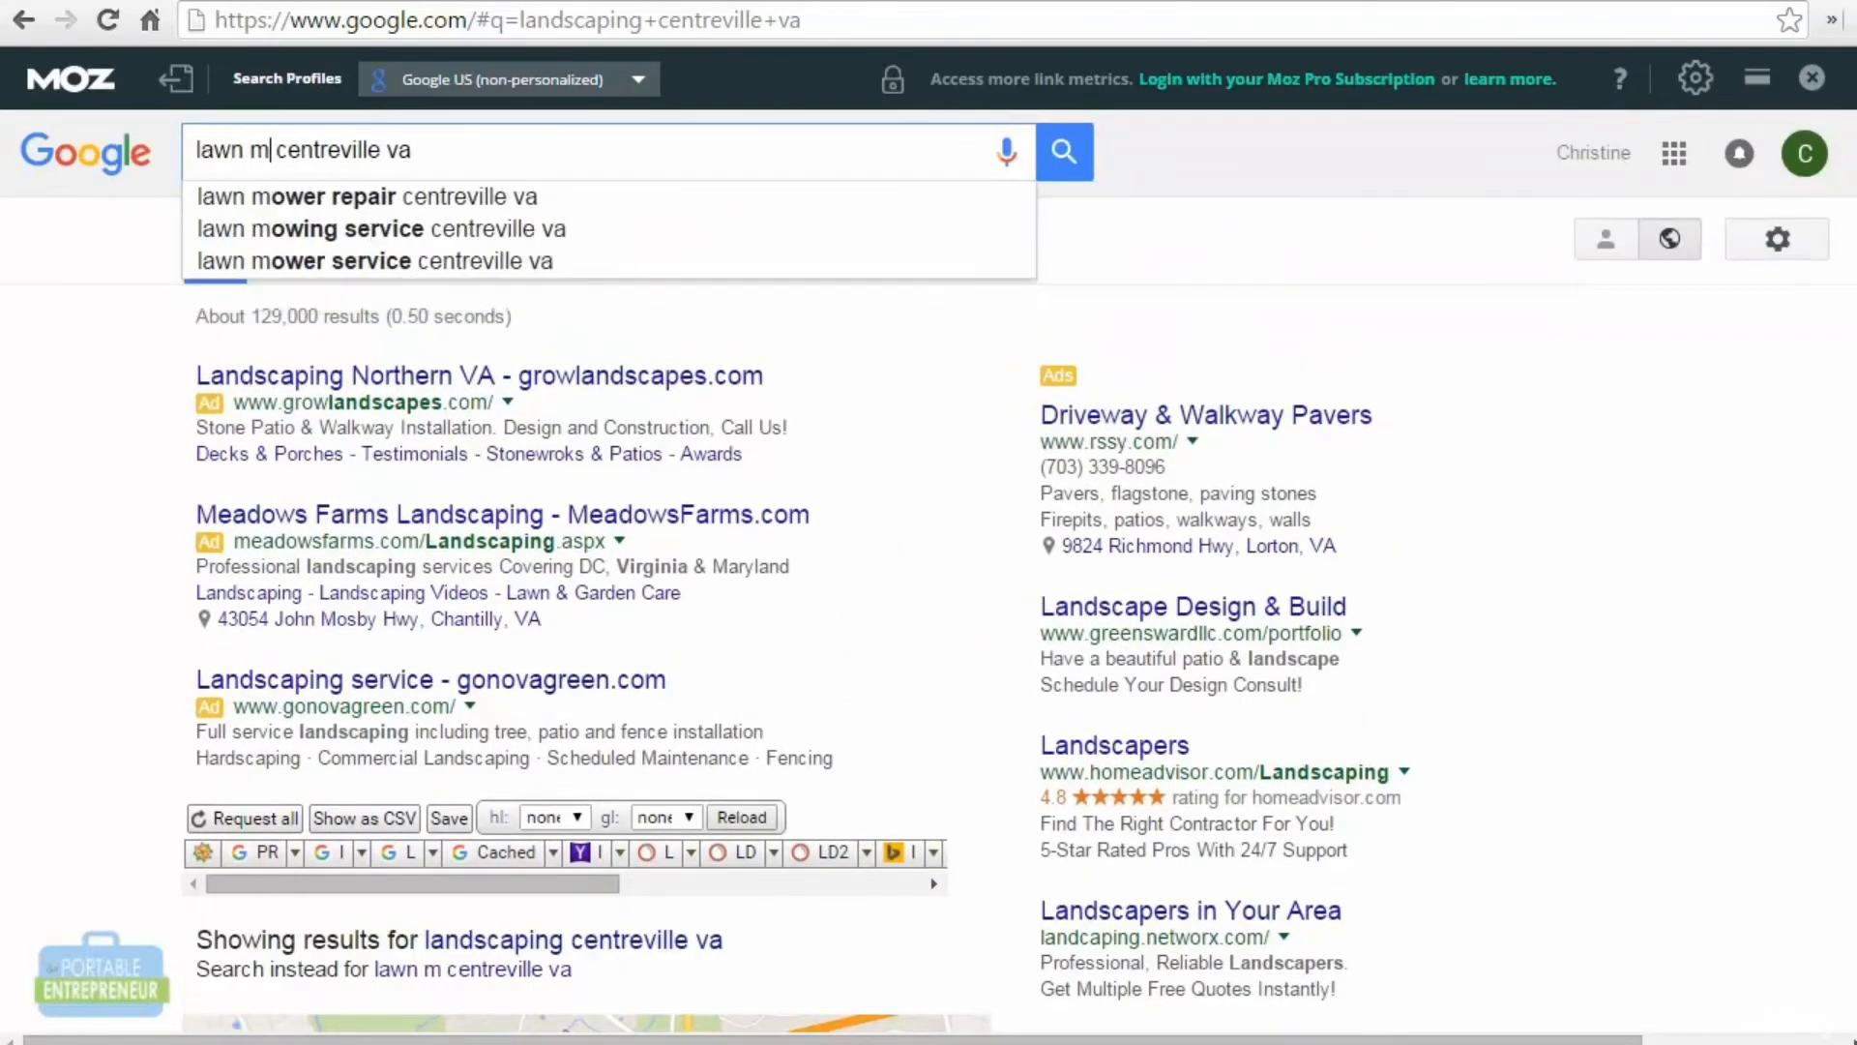
text(wing)
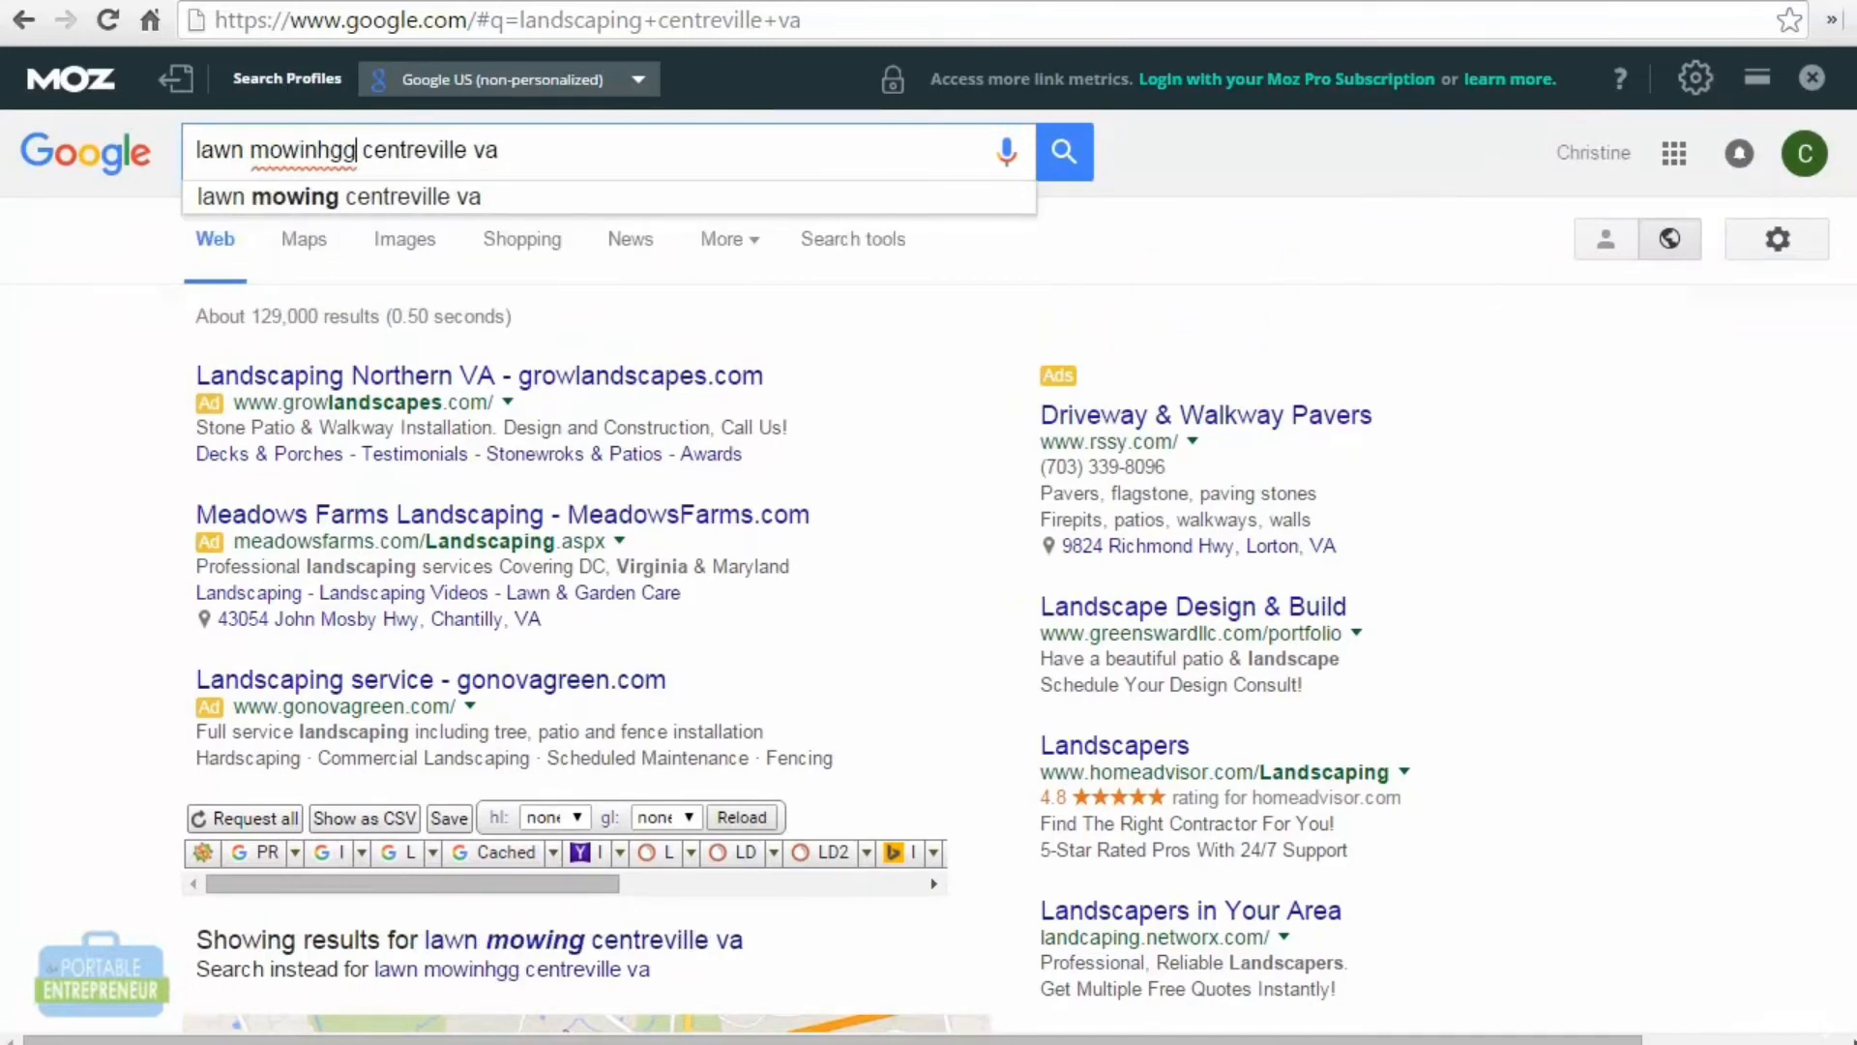
key(BackSpace)
text(g)
key(Return)
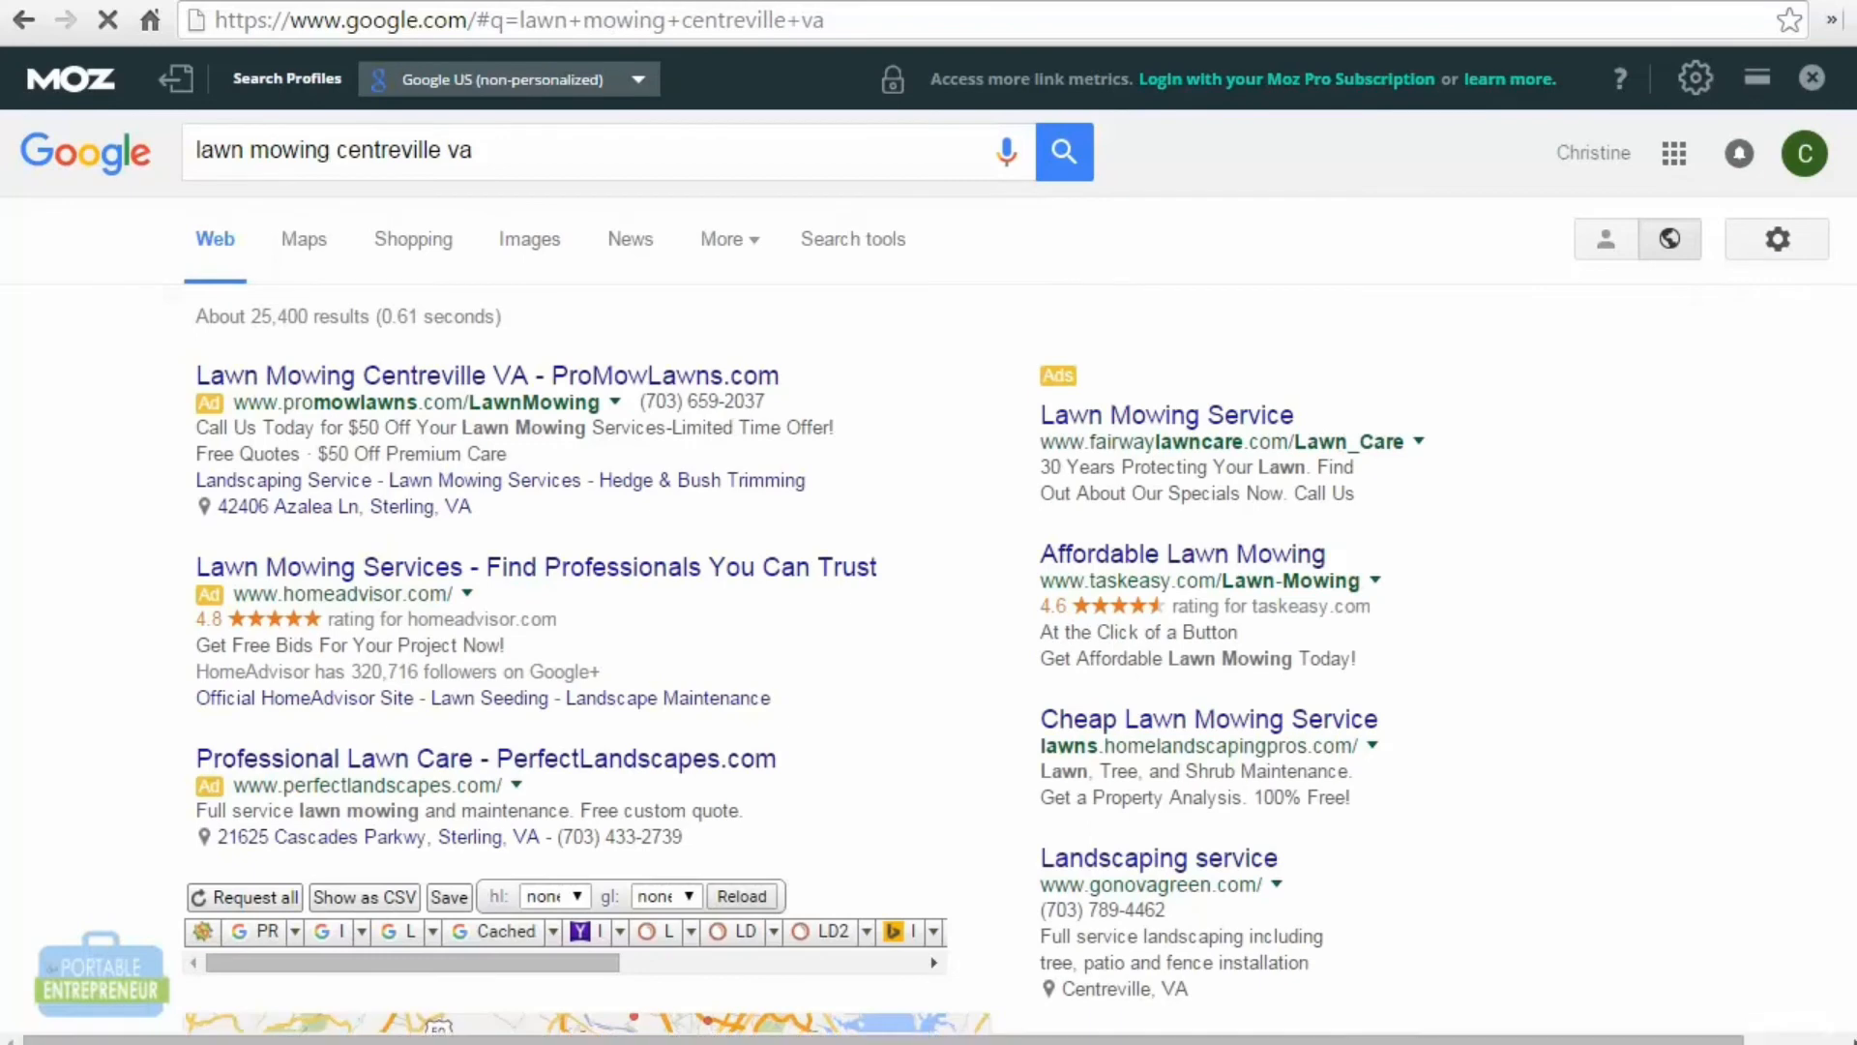
Step: Examine the MozBar and SEOquake metrics of the organic lawn mowing results, from Yelp down to Angie's List
scroll(1807, 293, down, 9)
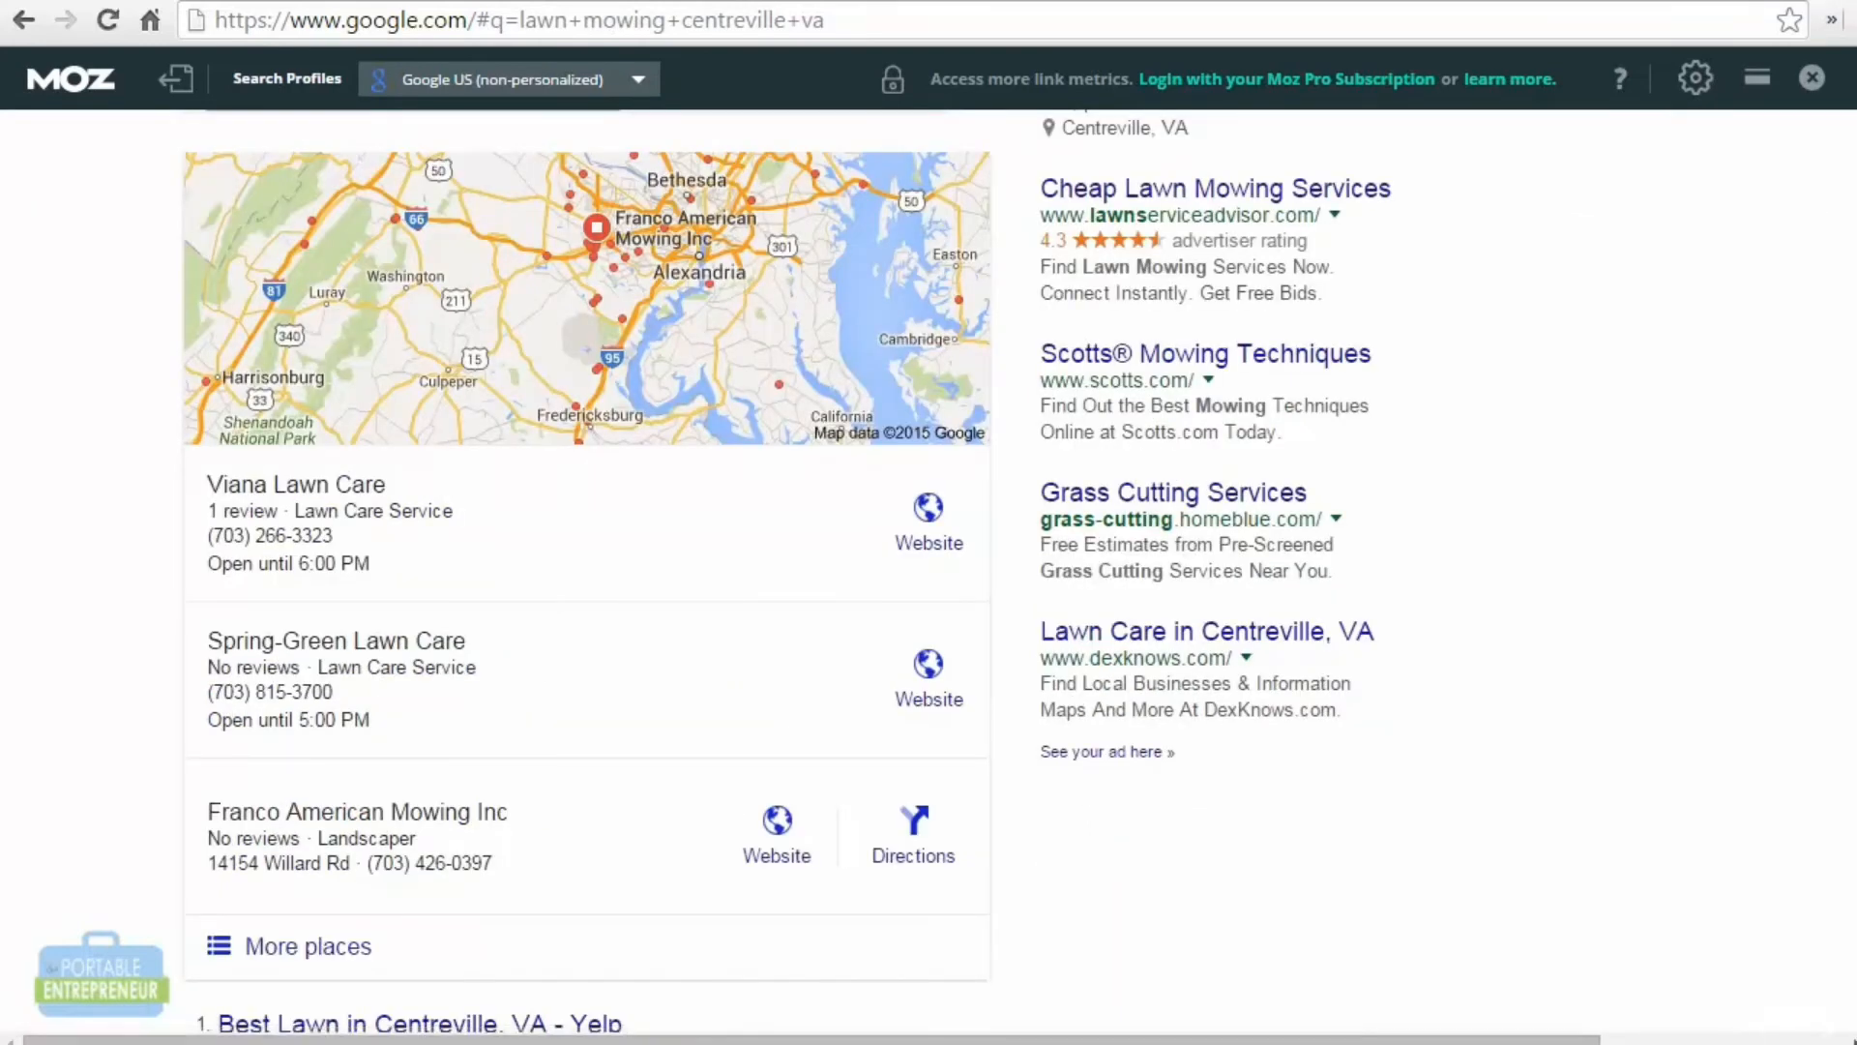
scroll(788, 571, down, 8)
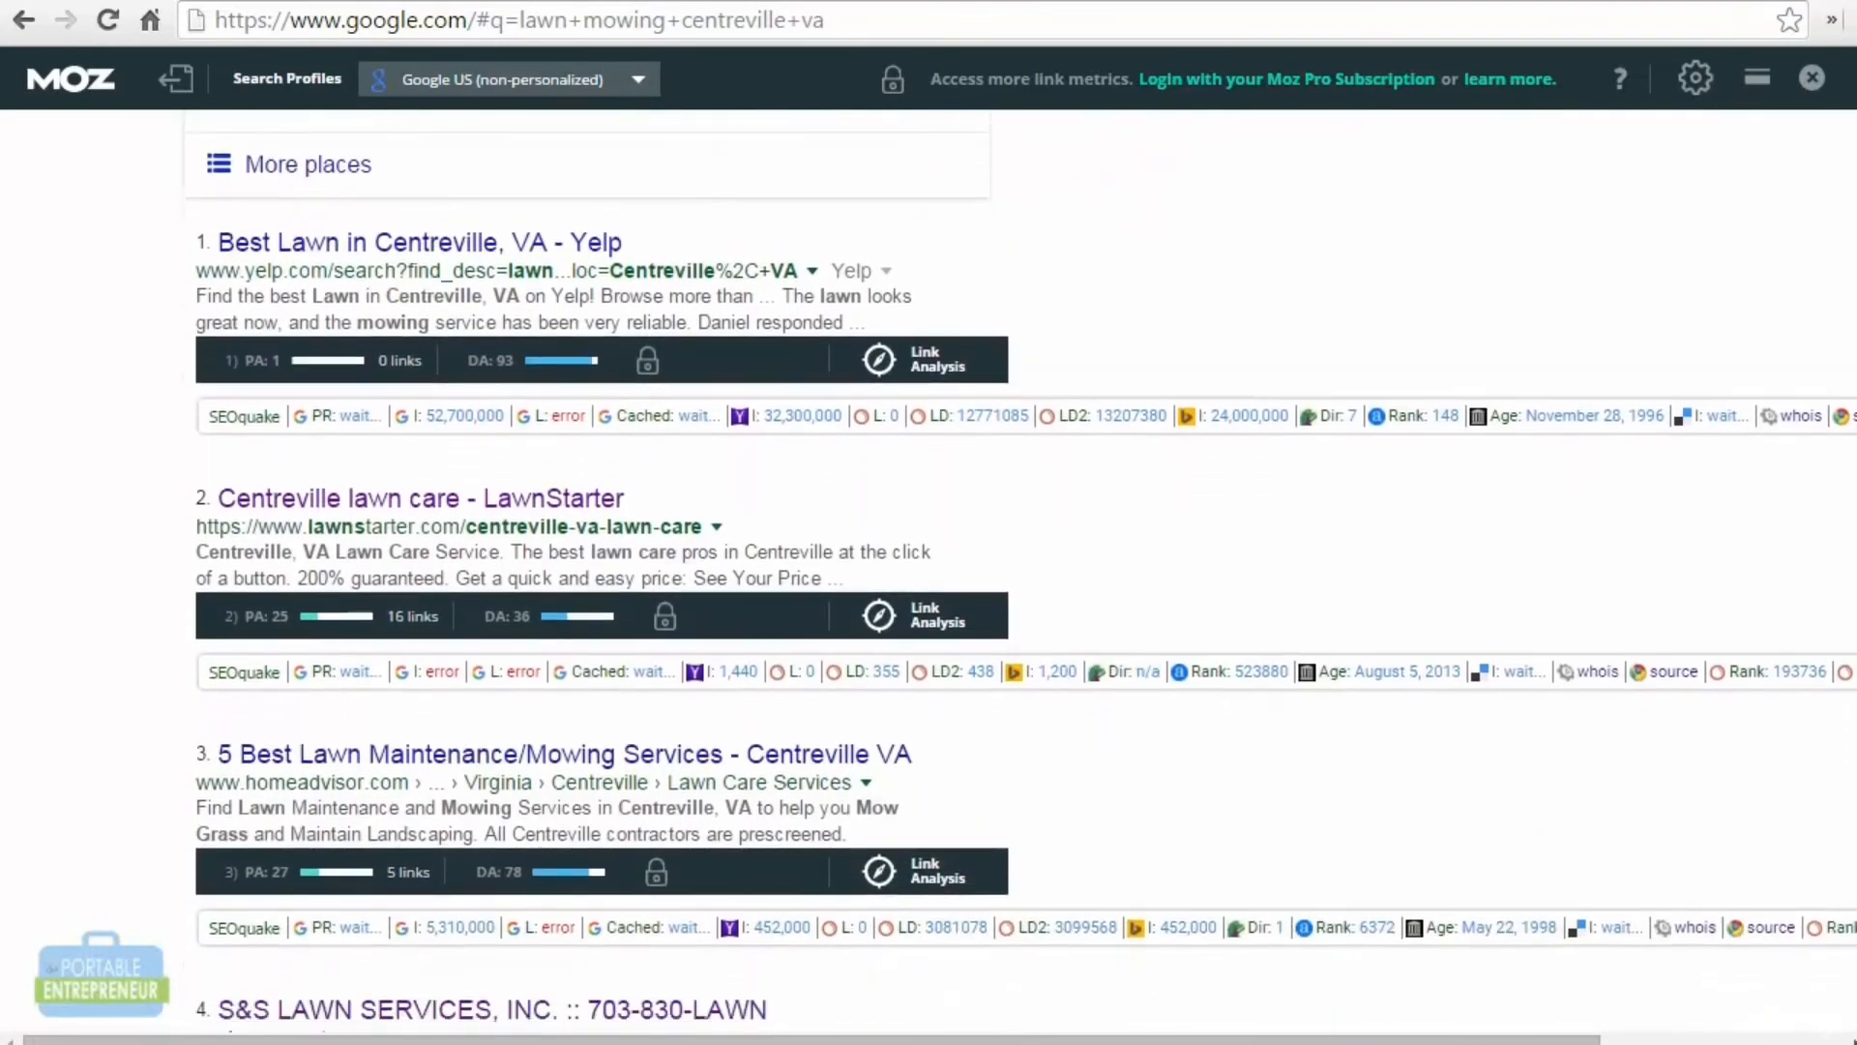
scroll(1021, 571, down, 1)
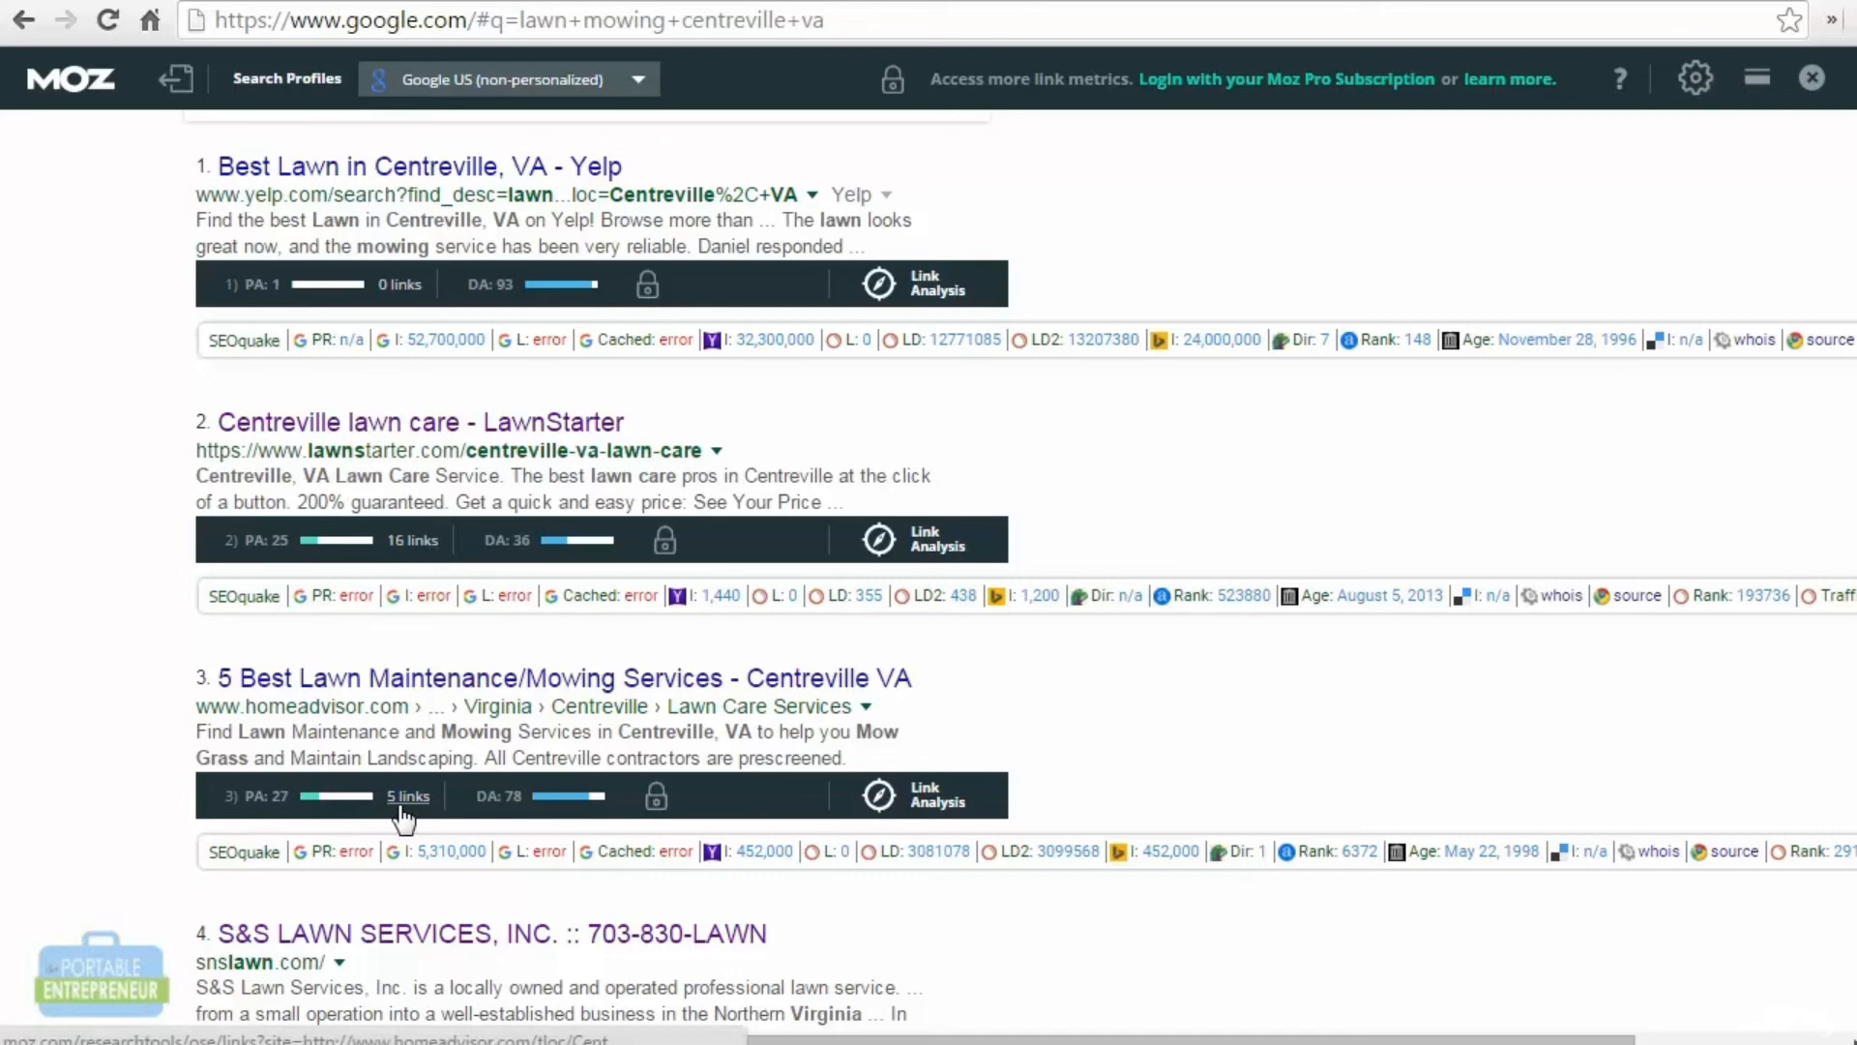
scroll(400, 818, down, 1)
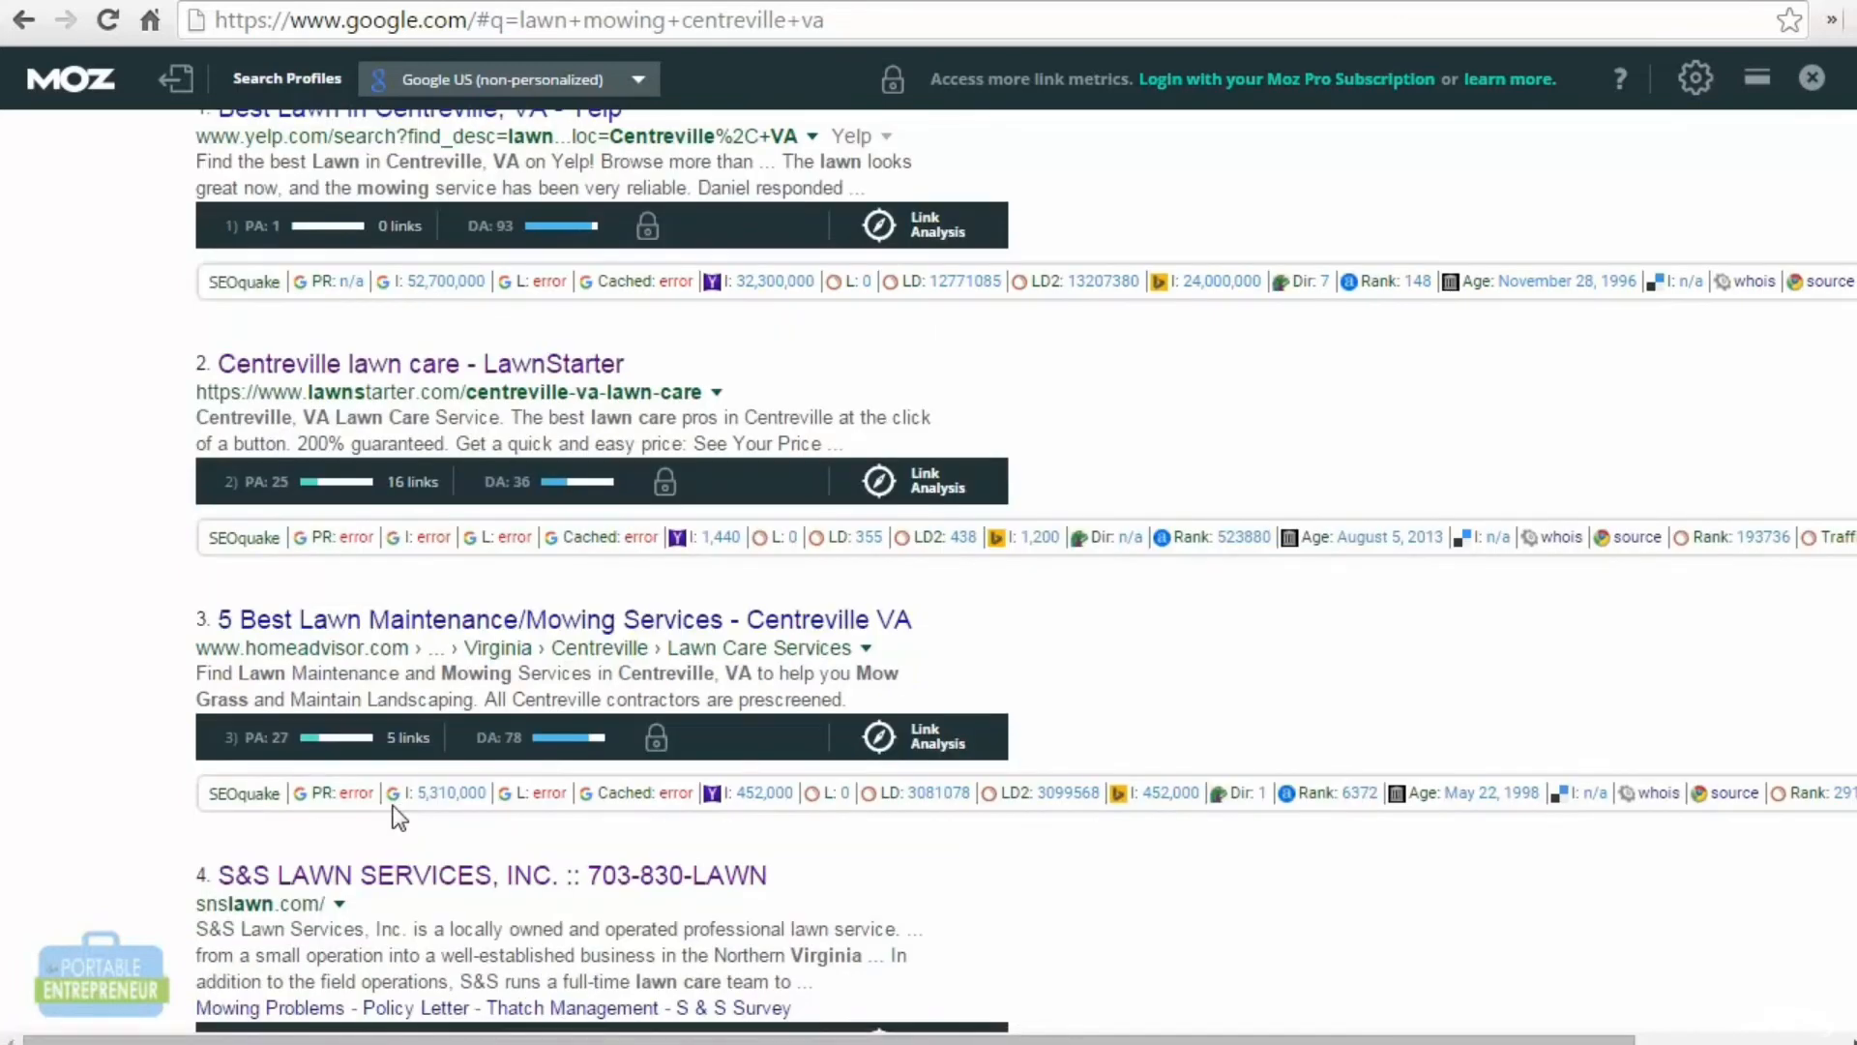
scroll(399, 818, down, 5)
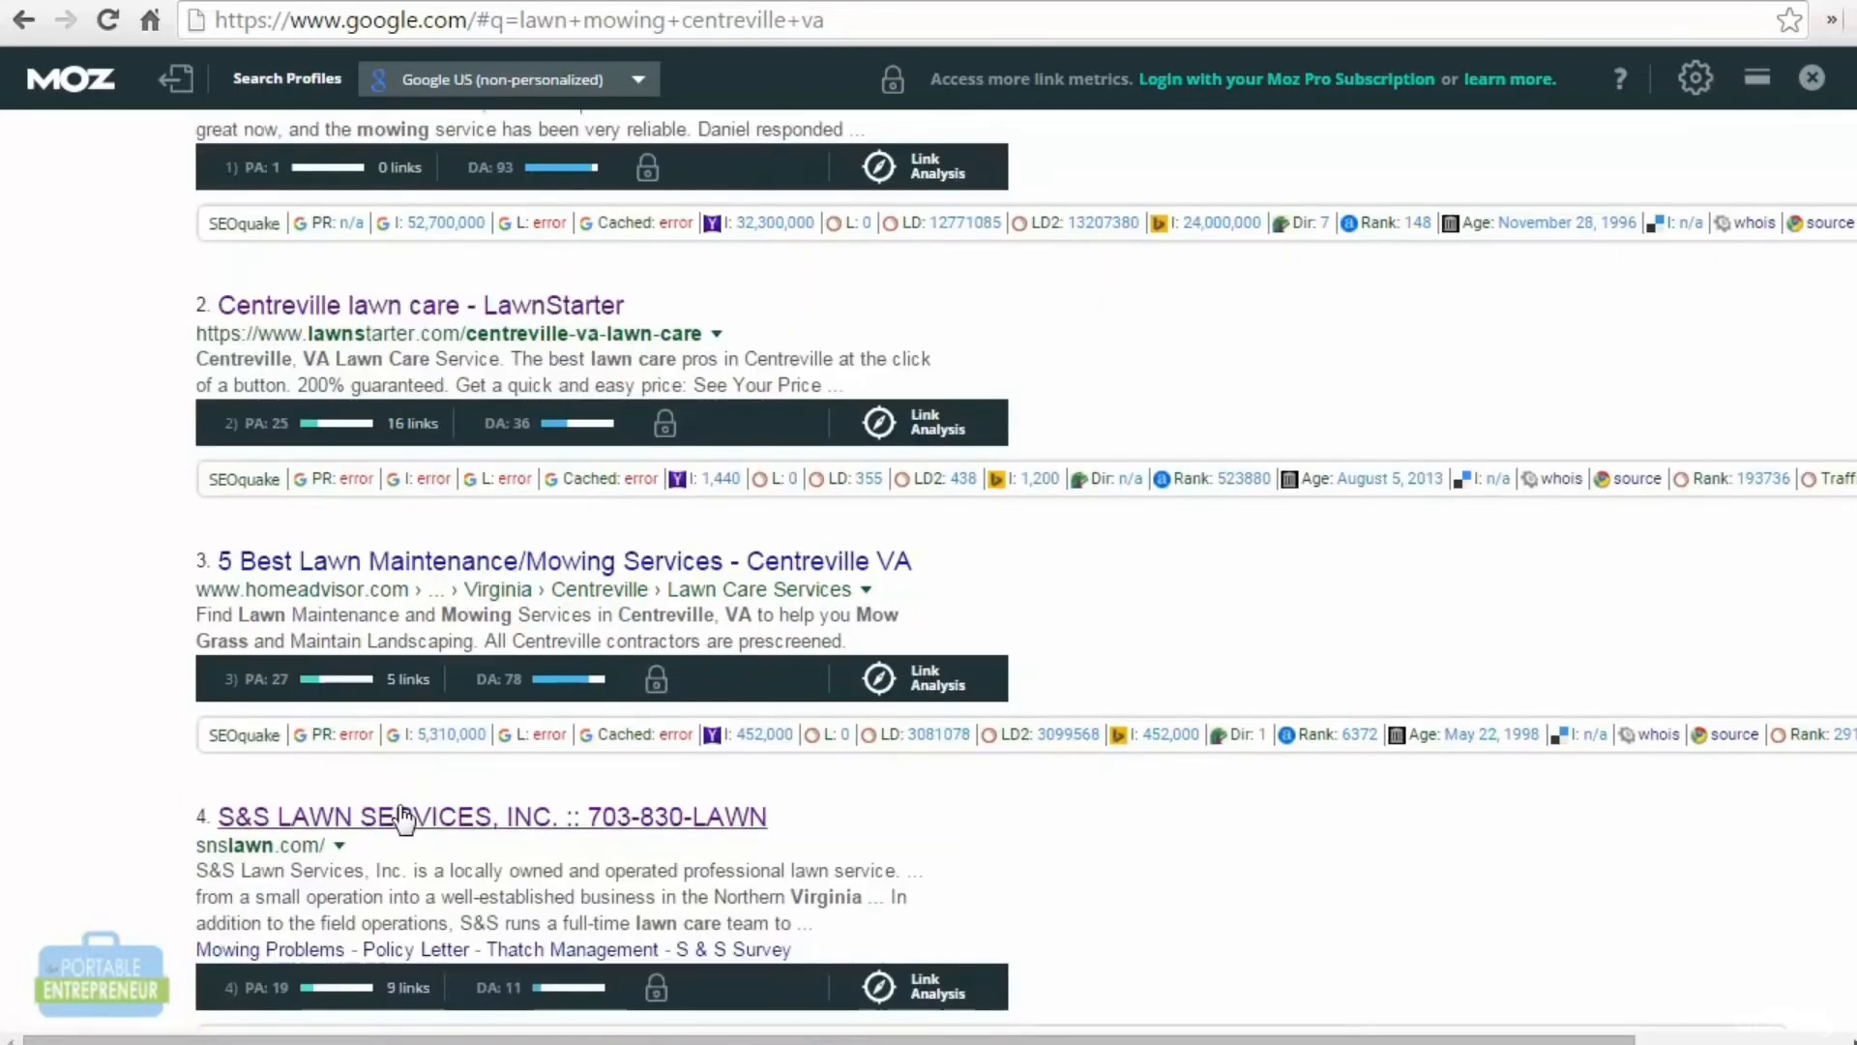
scroll(393, 816, down, 2)
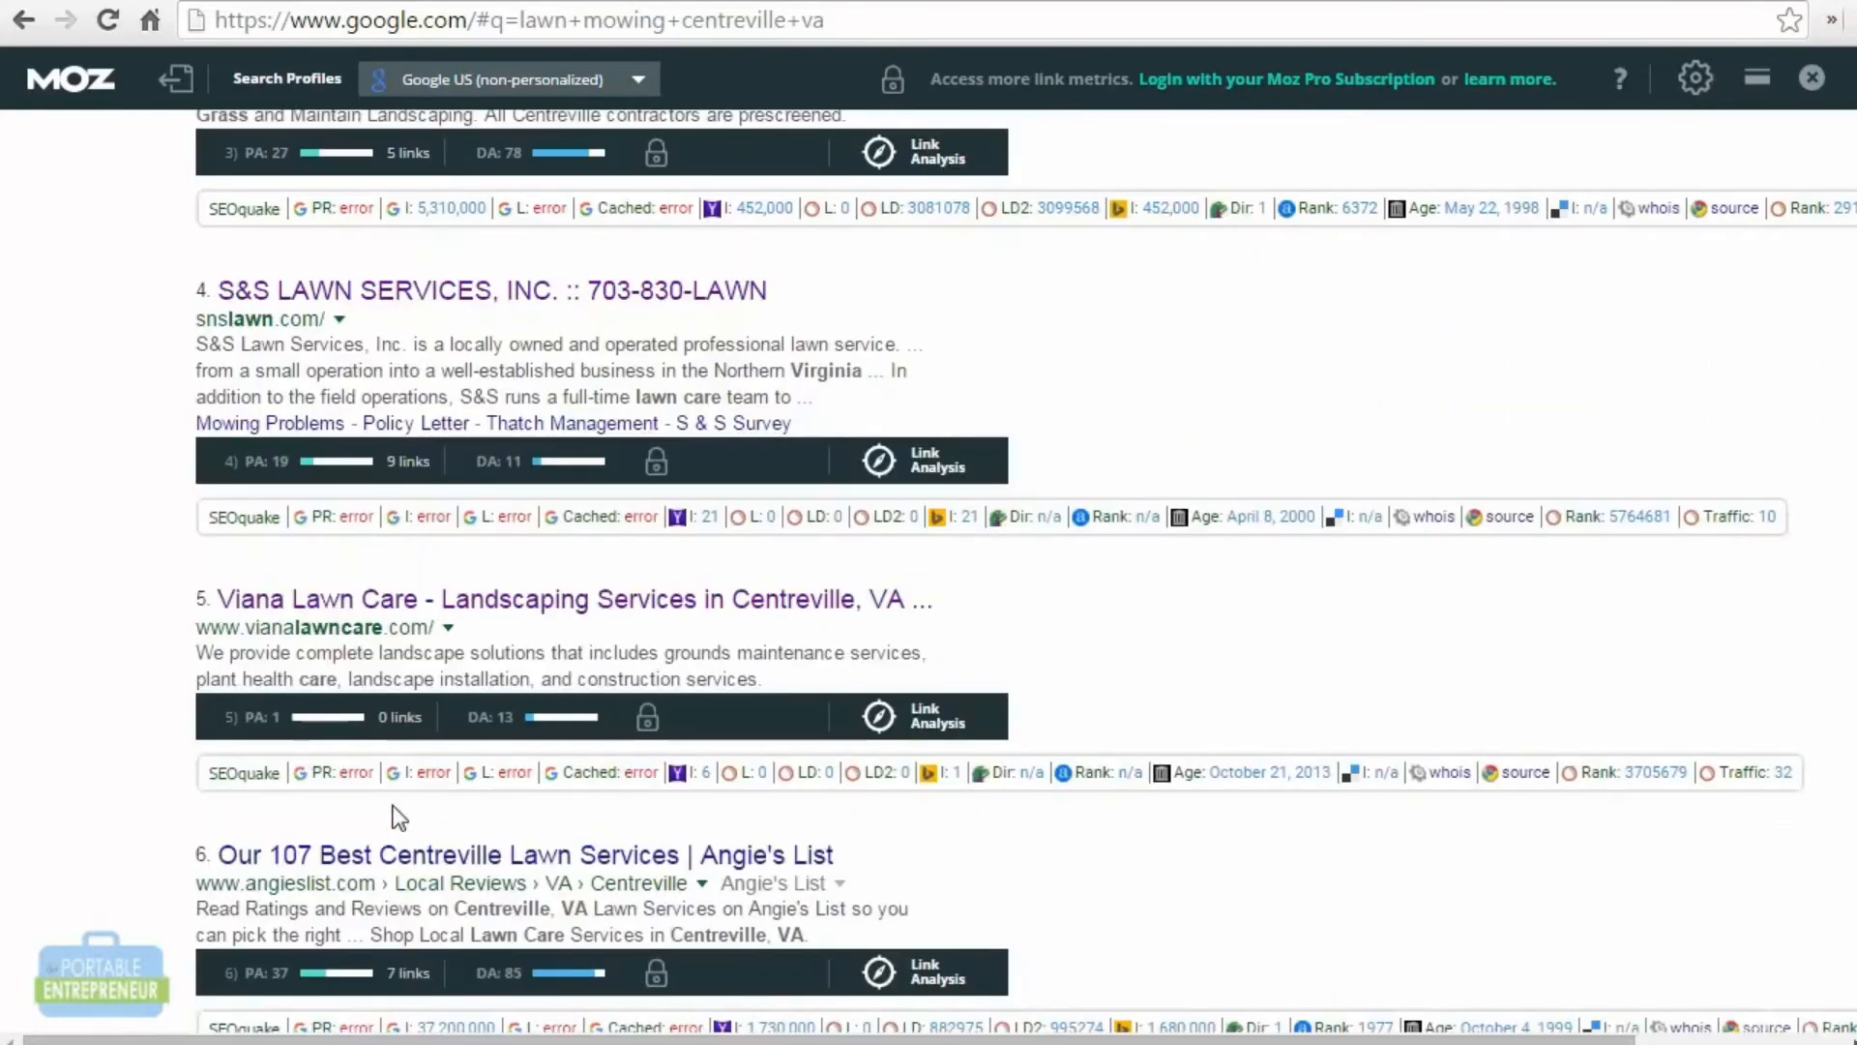